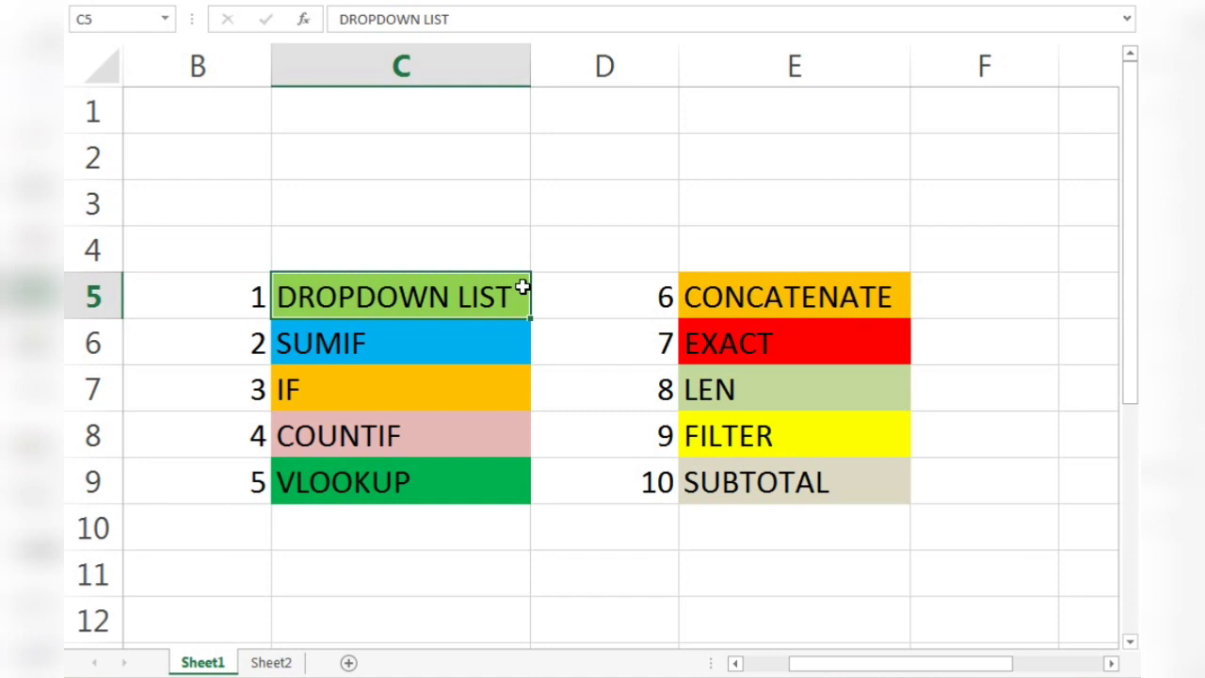
left_click(574, 324)
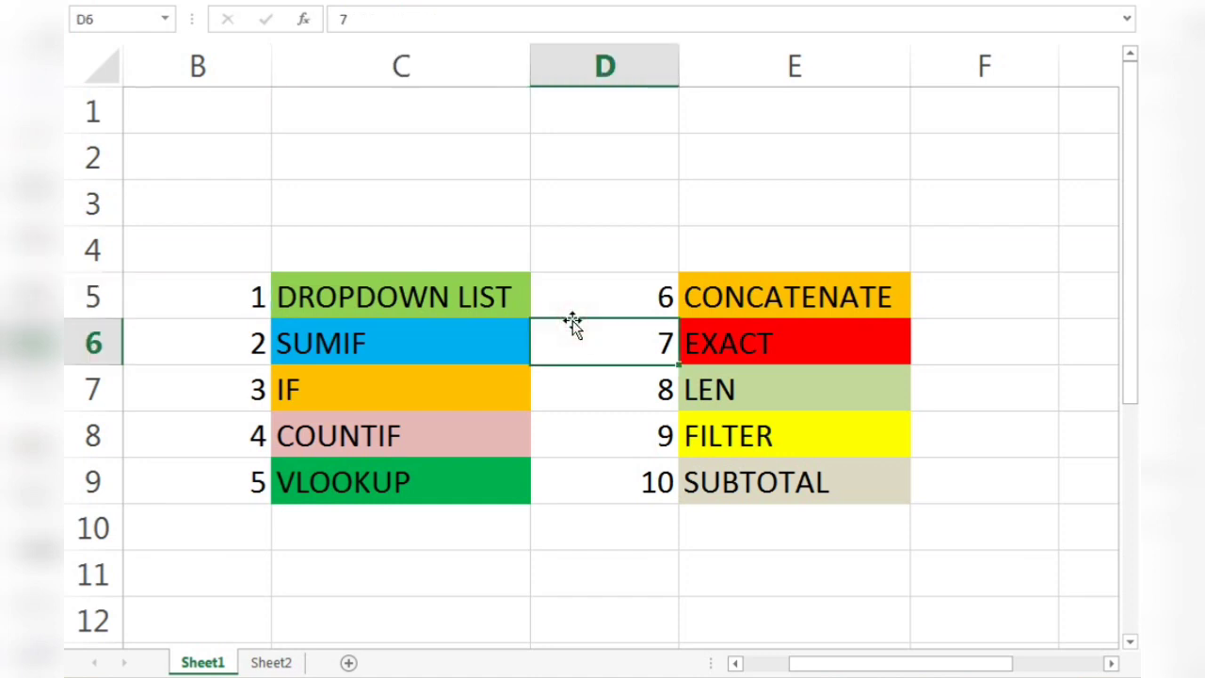
left_click(323, 314)
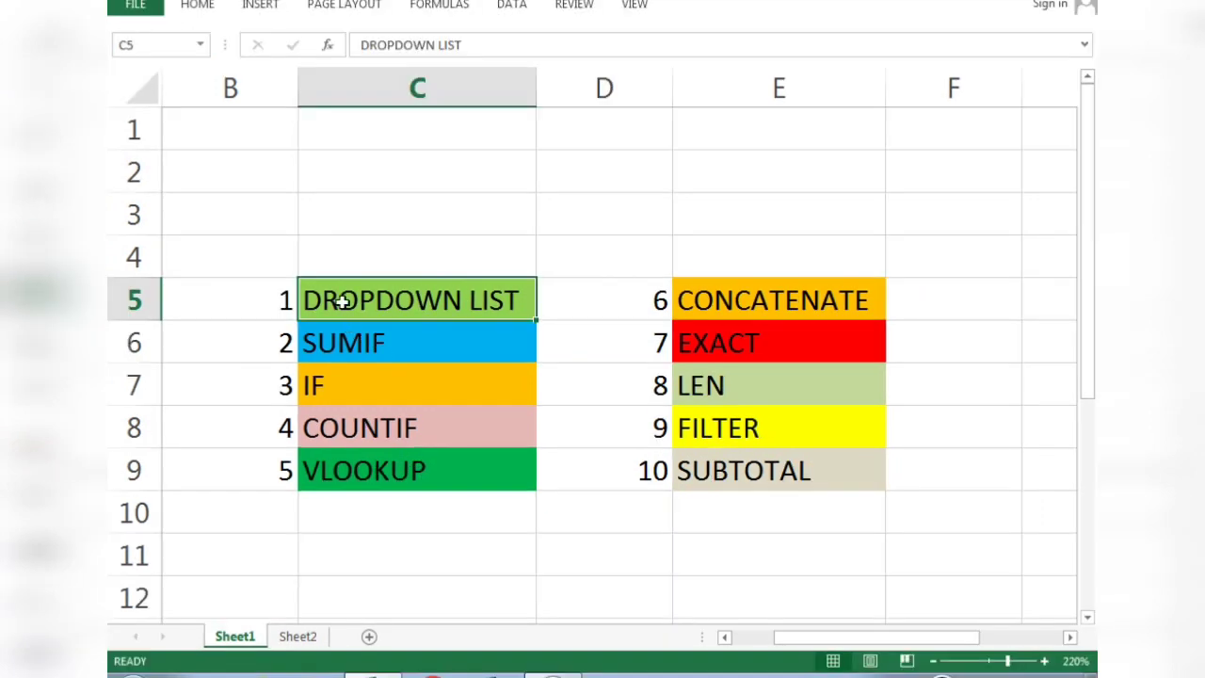
left_click(337, 337)
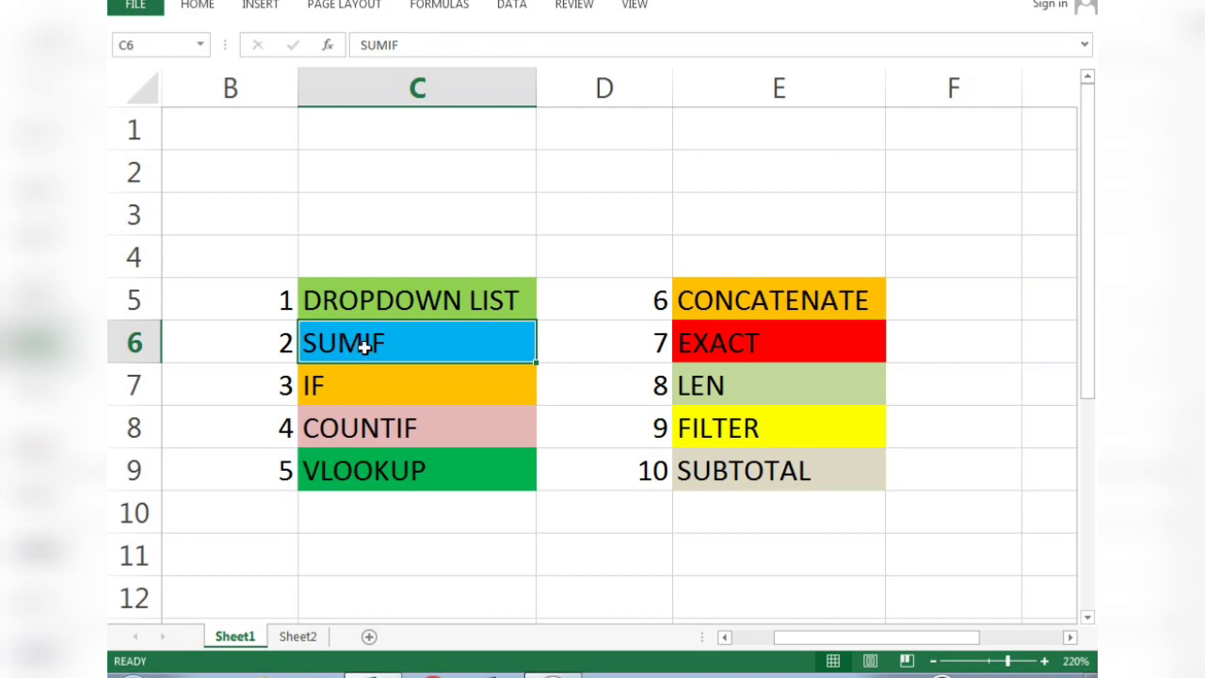
left_click(597, 306)
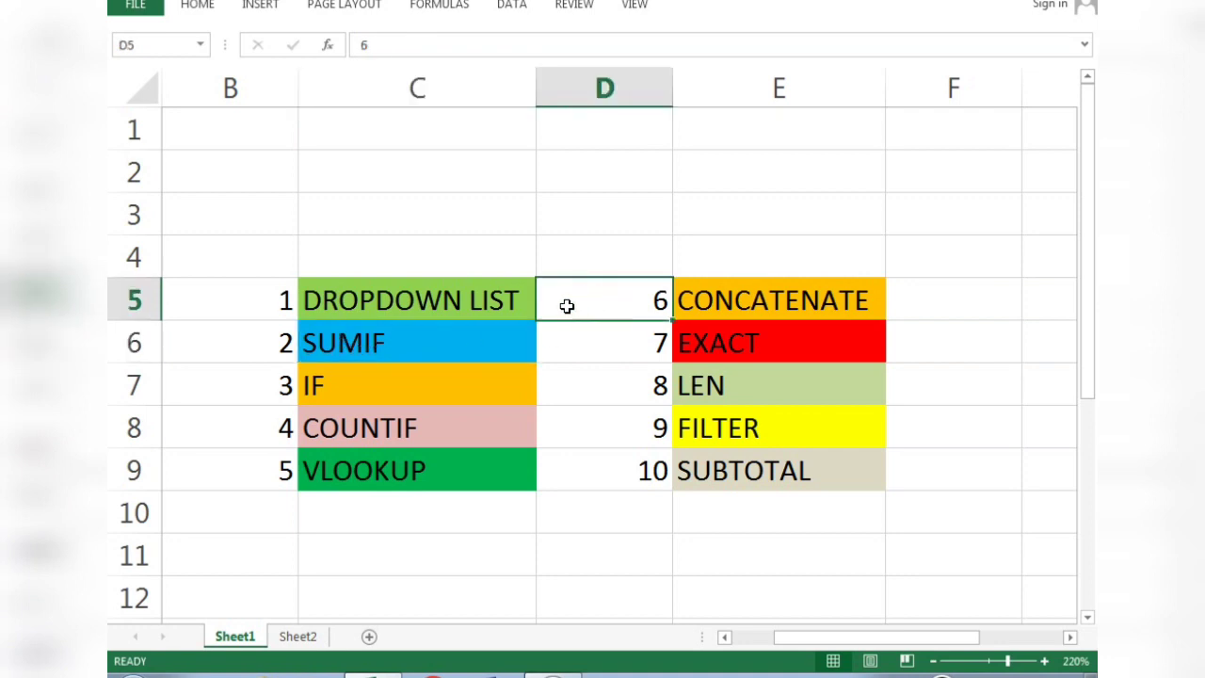
left_click(483, 286)
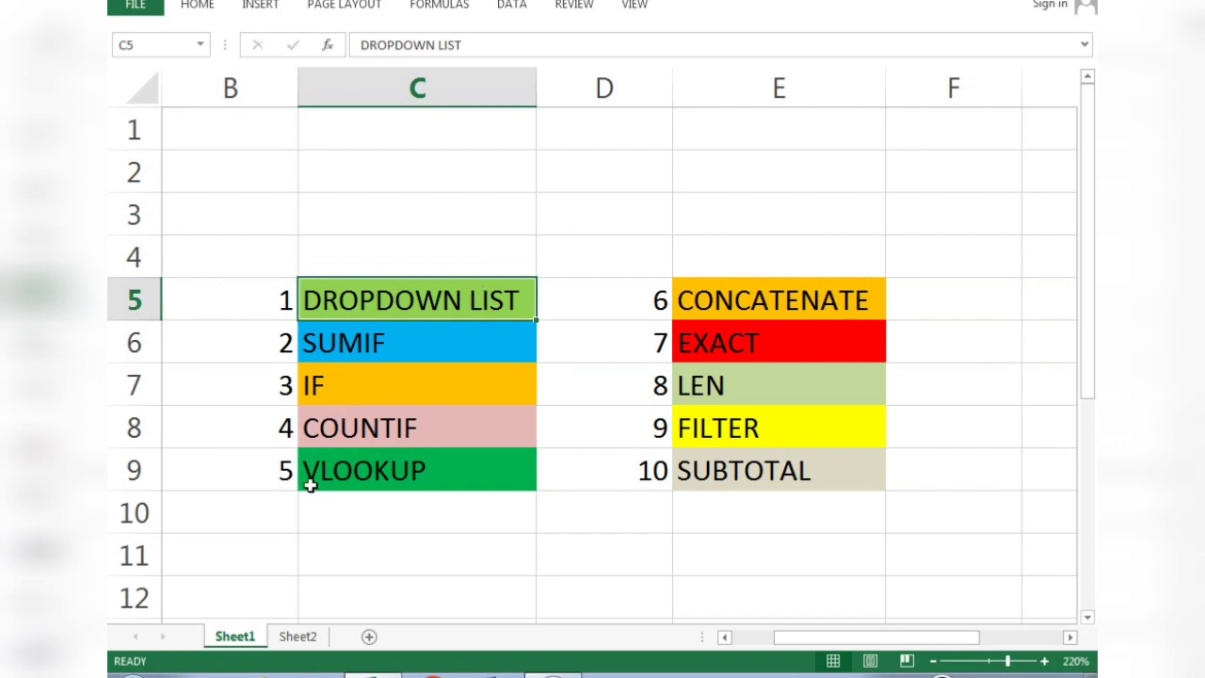
Switch to Sheet2 with the item and sale table and select the empty cell F3
left_click(292, 637)
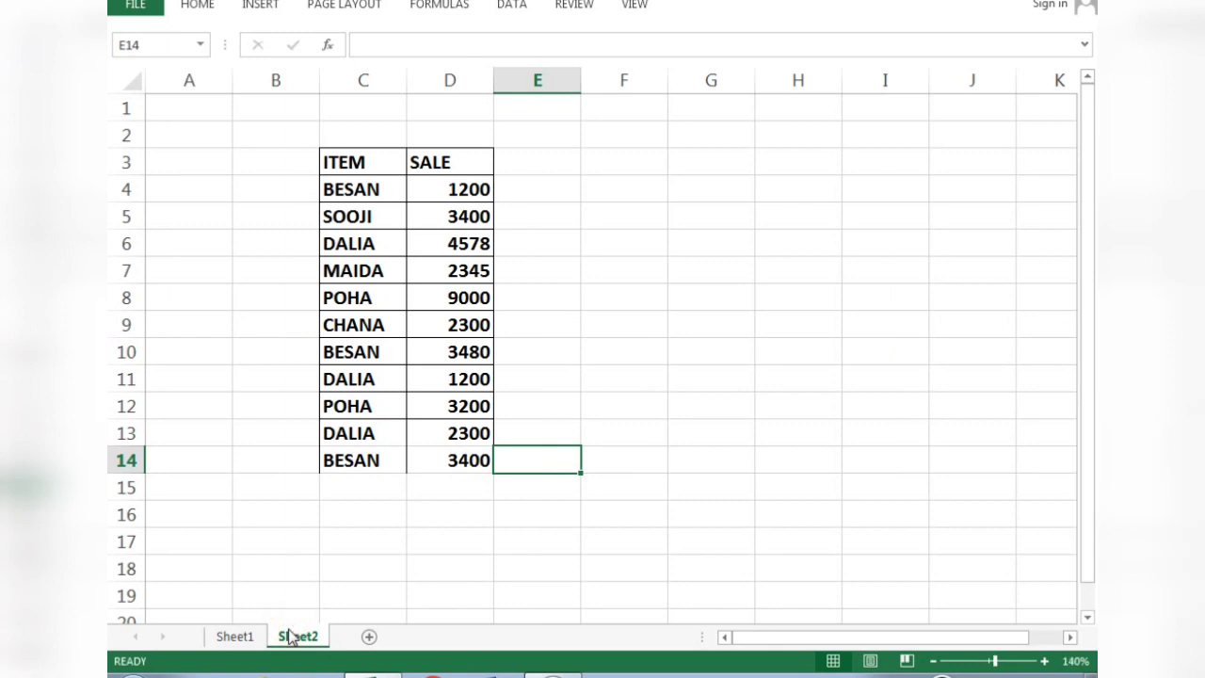
left_click(633, 170)
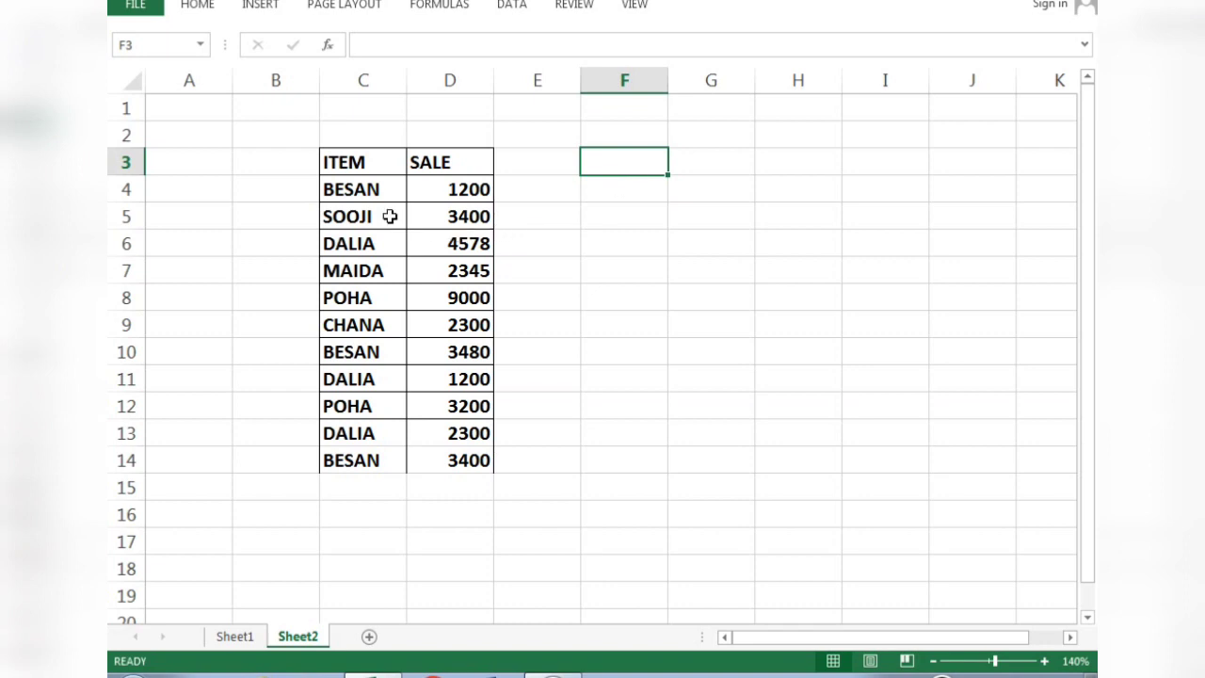
left_click(354, 193)
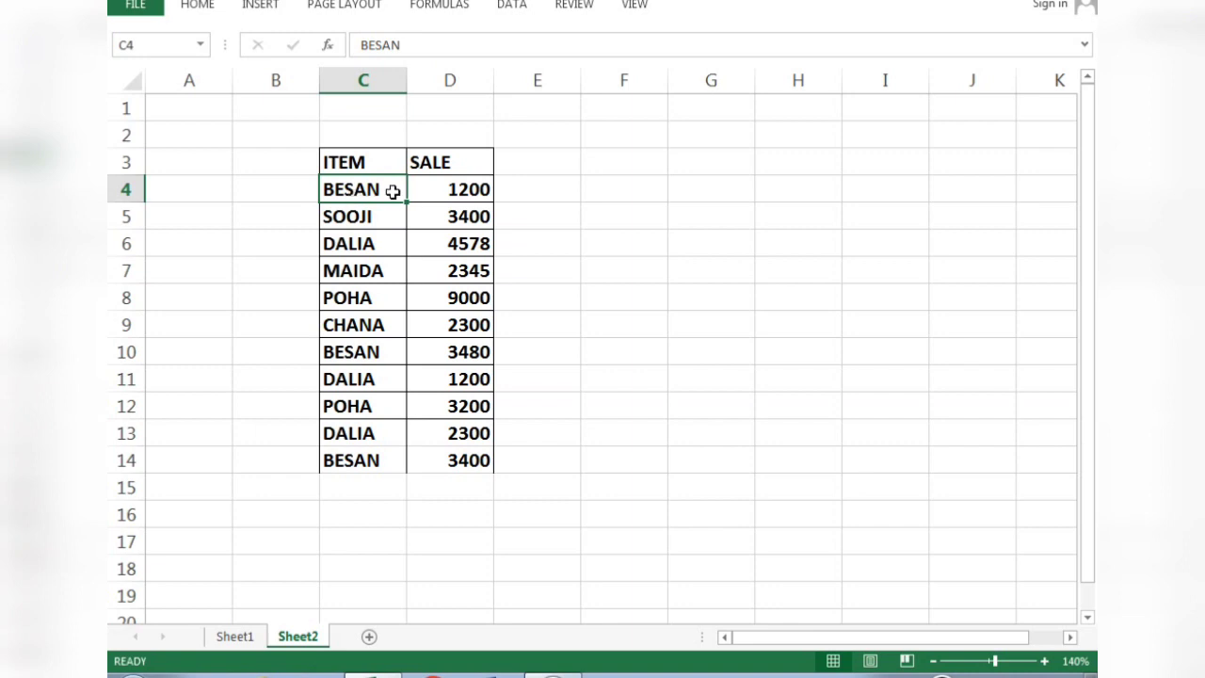
left_click(628, 160)
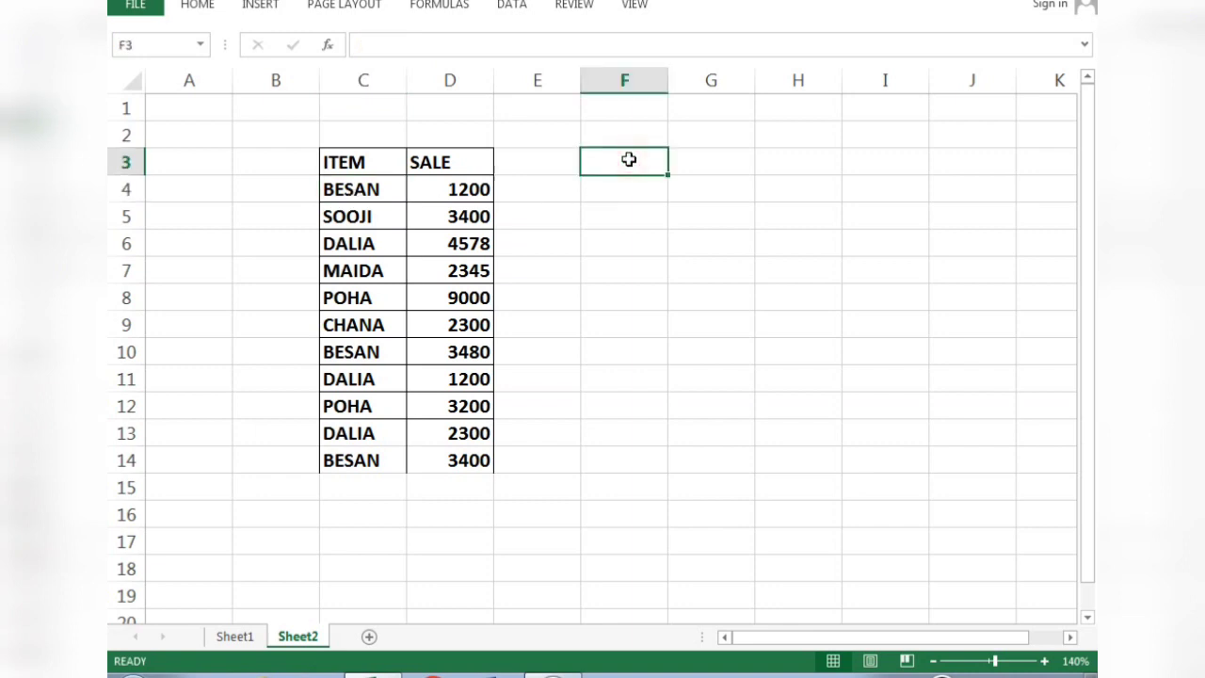
left_click(653, 206)
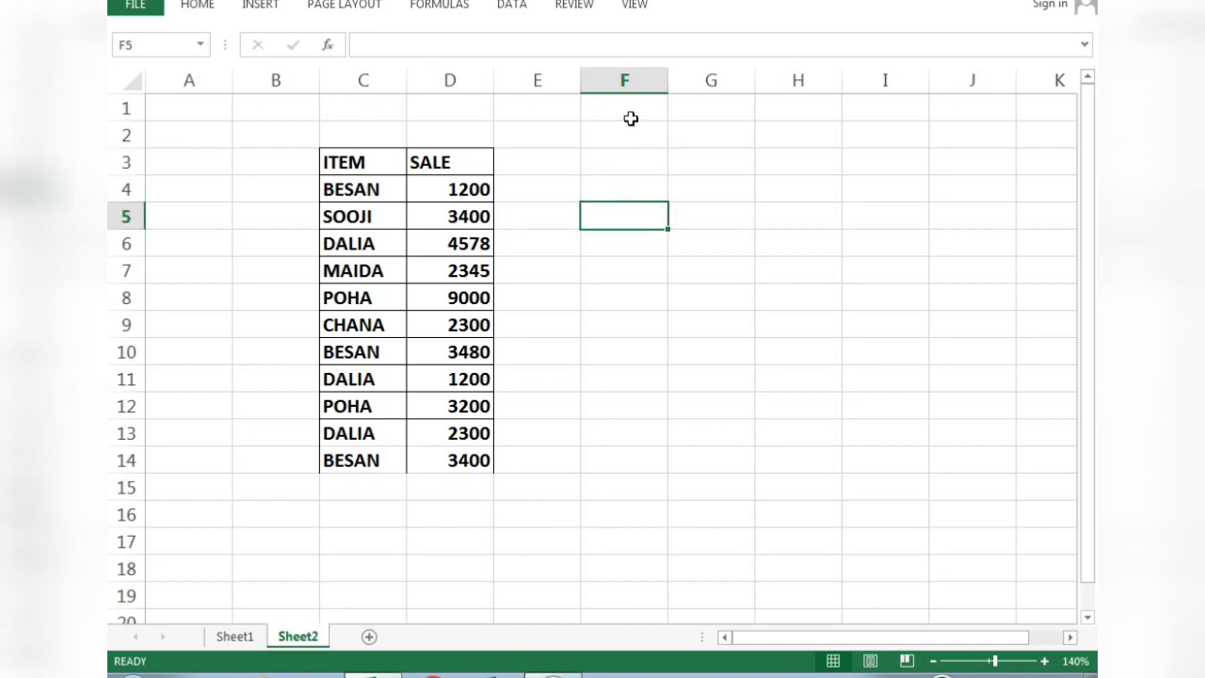
left_click(627, 162)
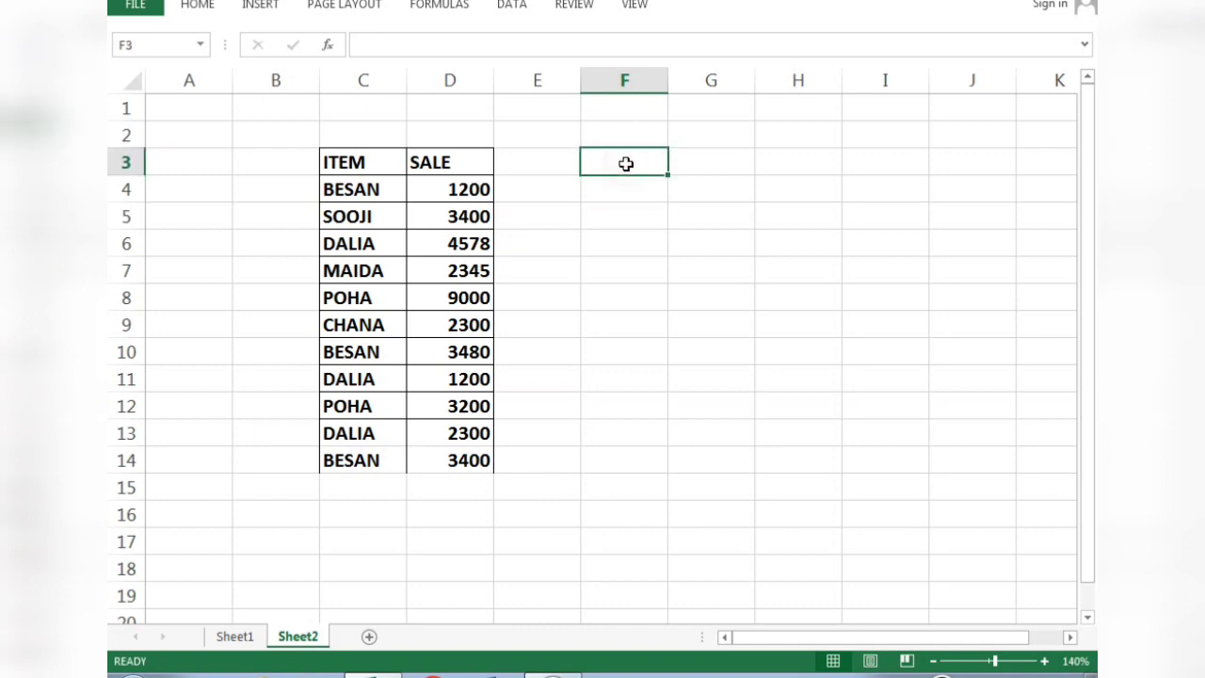
Open Data Validation for cell F3 and set it to allow a List
left_click(511, 5)
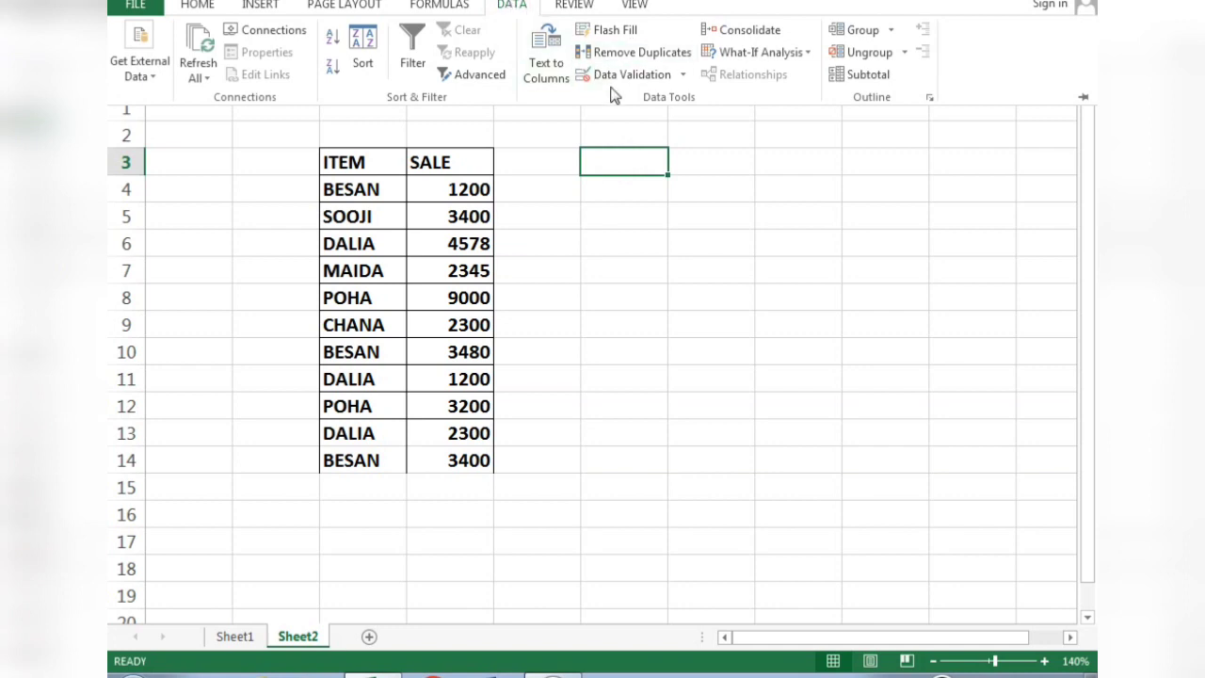
left_click(662, 78)
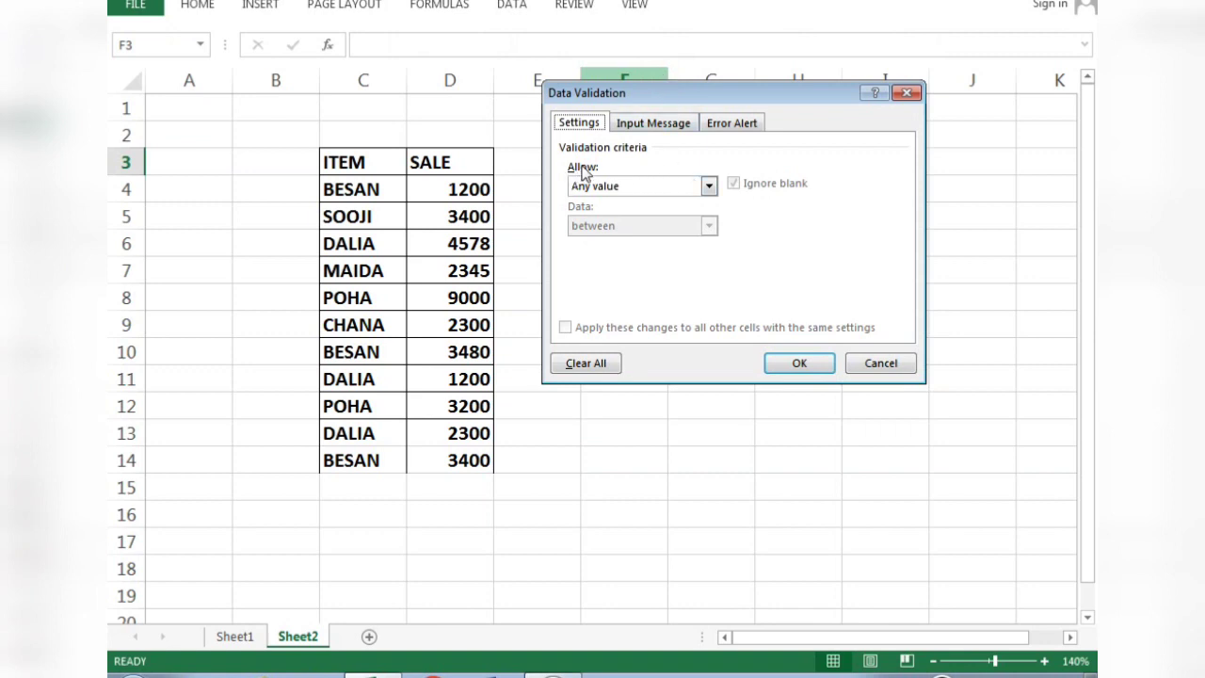
left_click(706, 186)
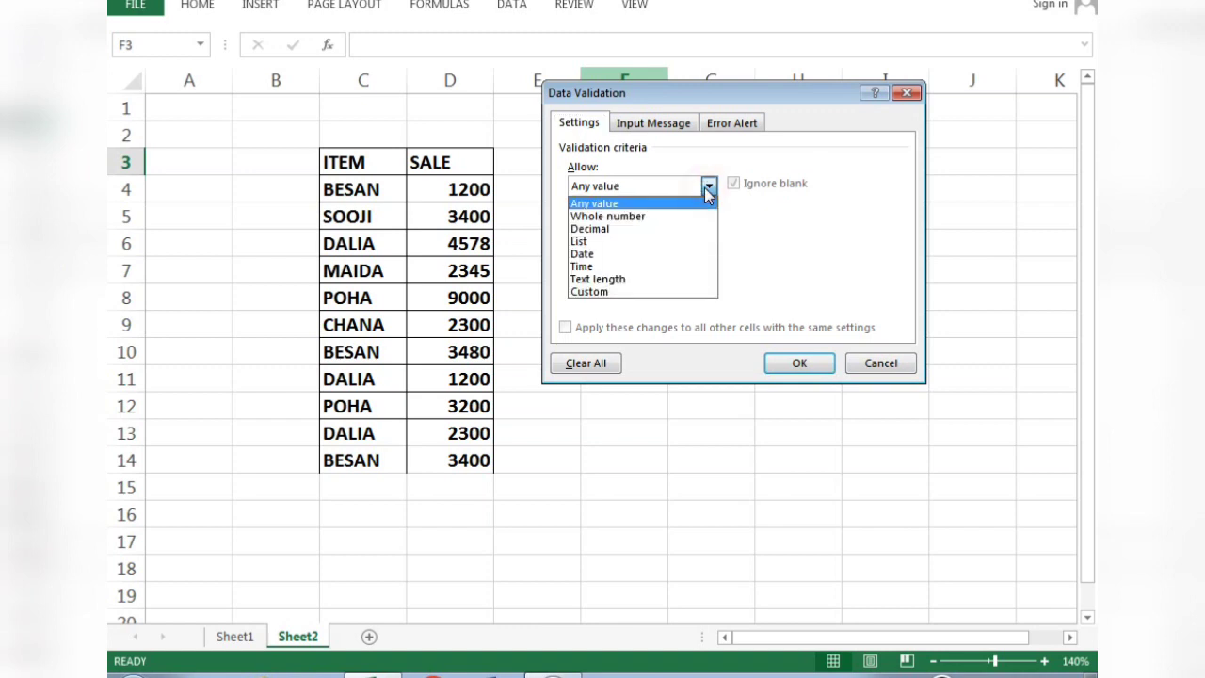
left_click(637, 242)
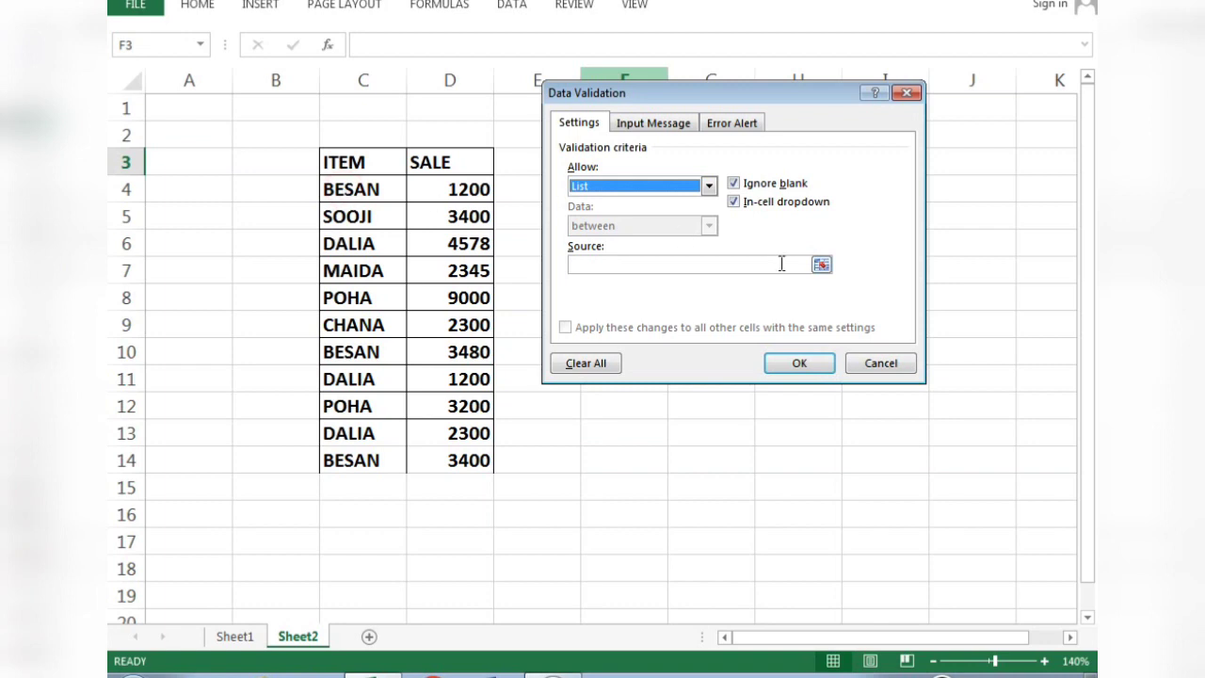
Set the list source to the item names in C4:C14 and apply the validation to cell F3
left_click(821, 265)
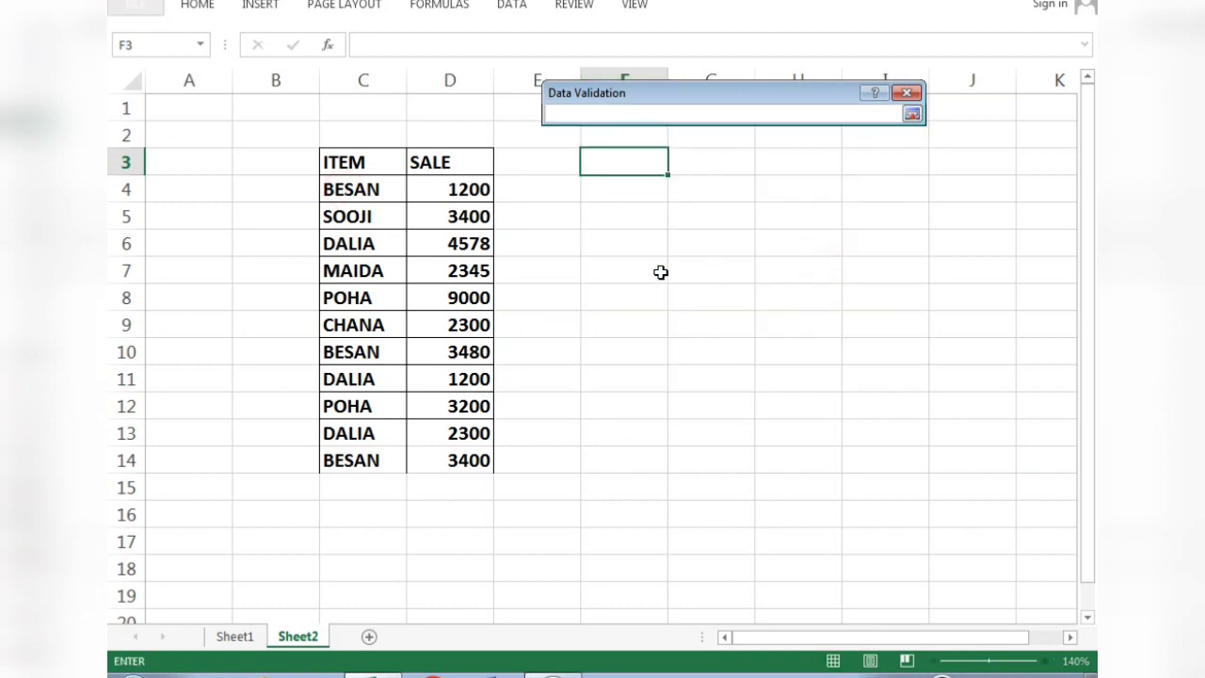
left_click(360, 186)
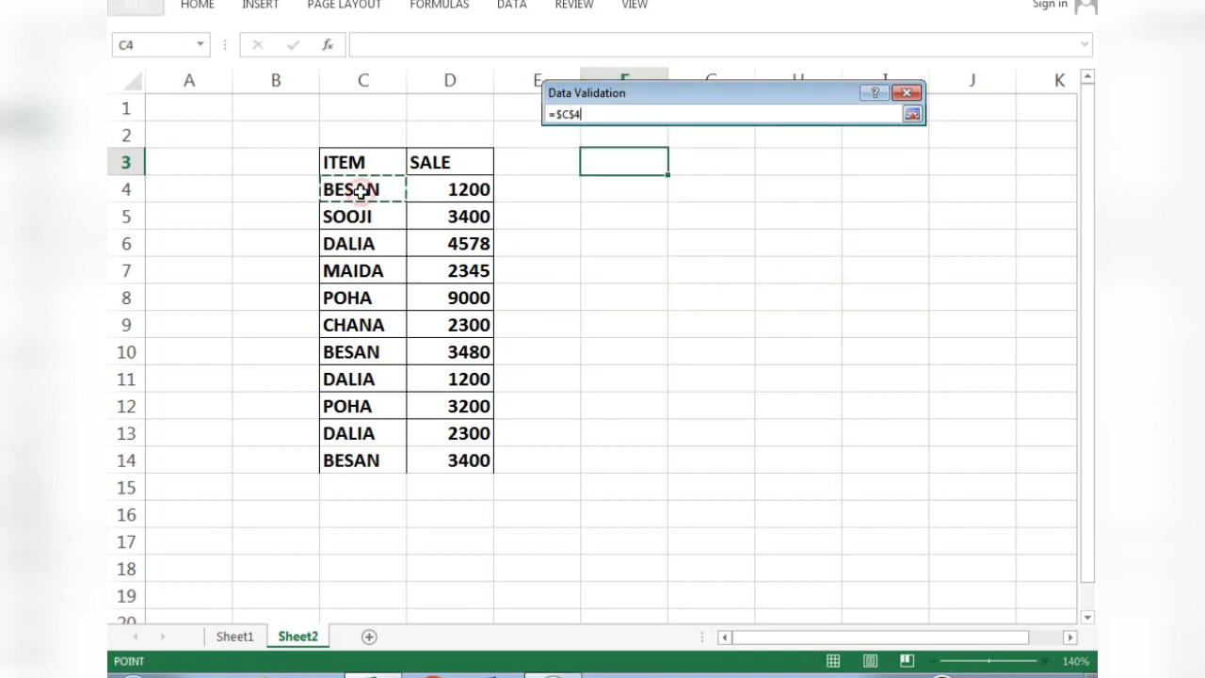
key("shift+Down")
key("shift+Down")
key("shift+Down")
key("shift+Down")
key("shift+Down")
key("shift+Down")
key("shift+Down")
key("shift+Down")
key("shift+Down")
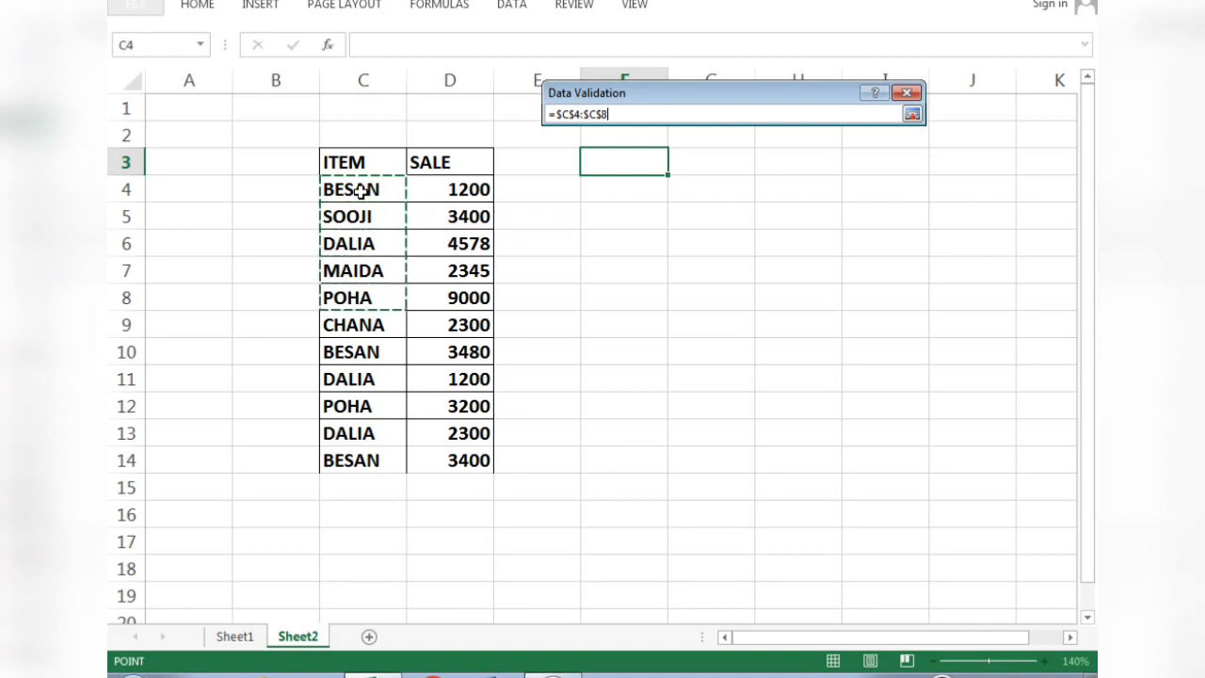
key("shift+Down")
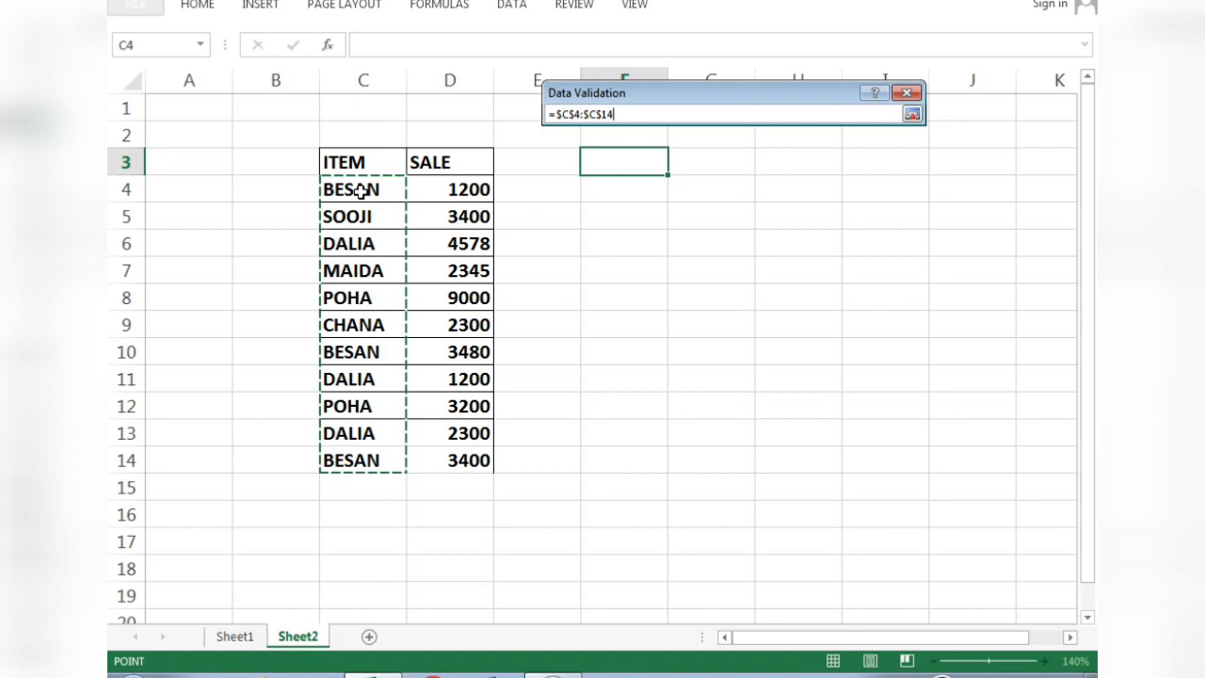
key("Return")
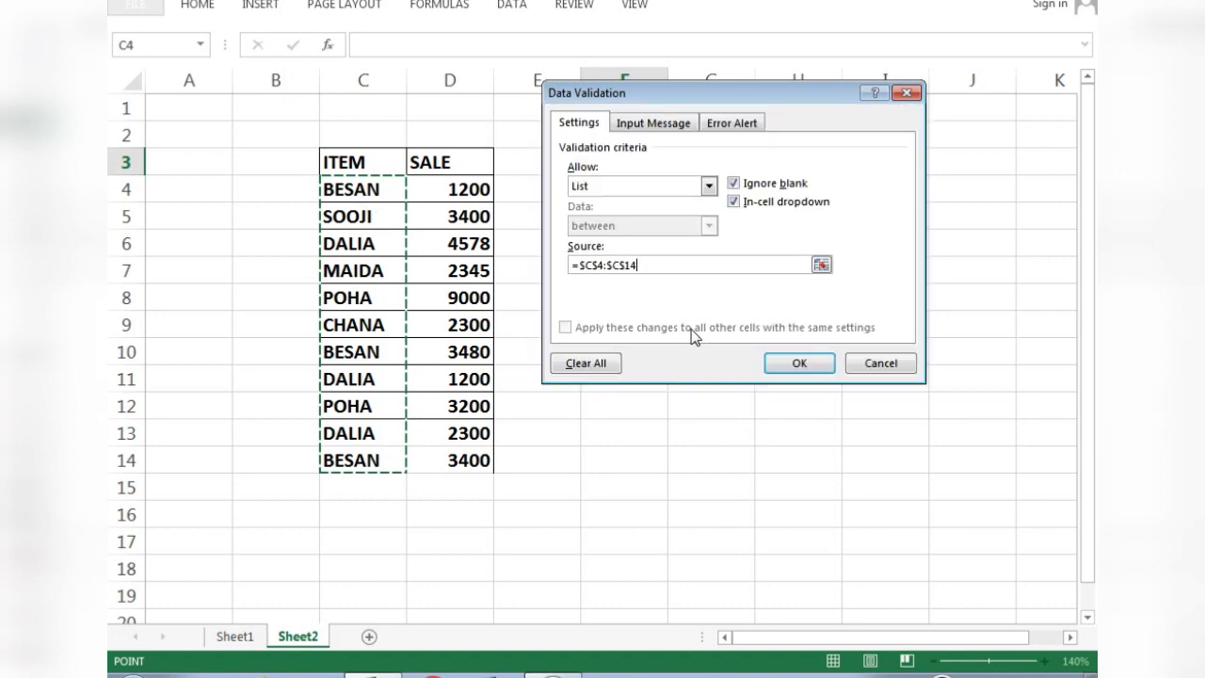
left_click(791, 364)
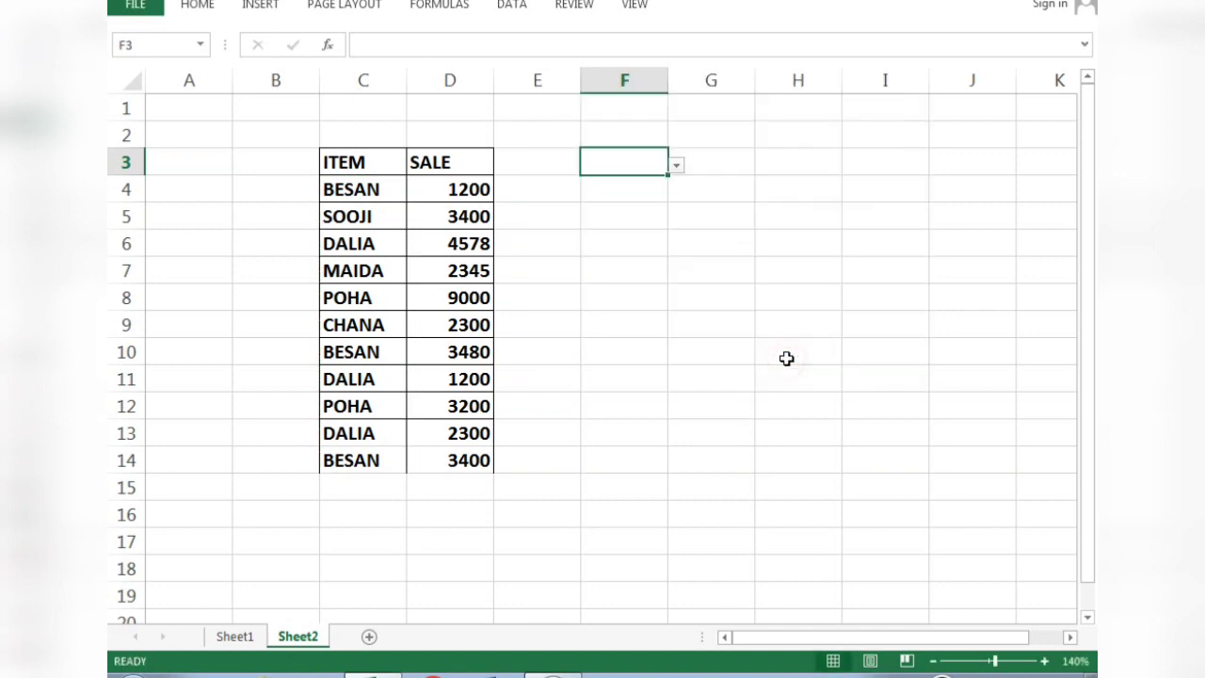
Check the items offered by the dropdown list in cell F3 without choosing one
left_click(677, 168)
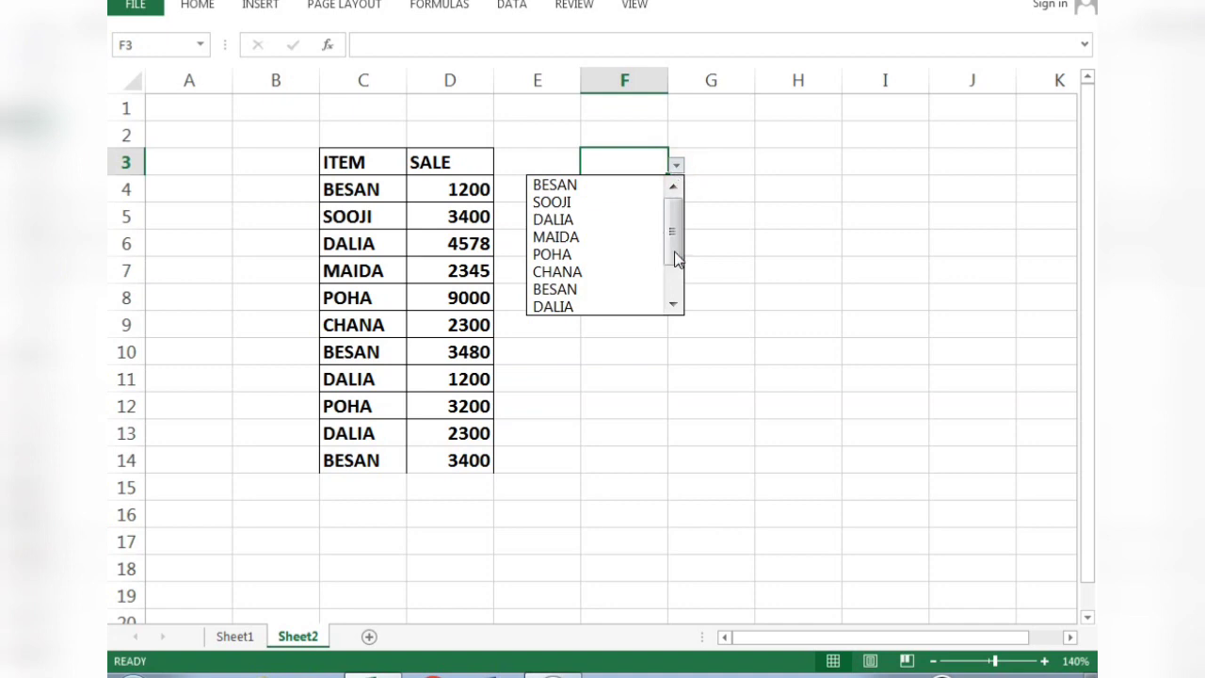
left_click_drag(676, 260, 674, 303)
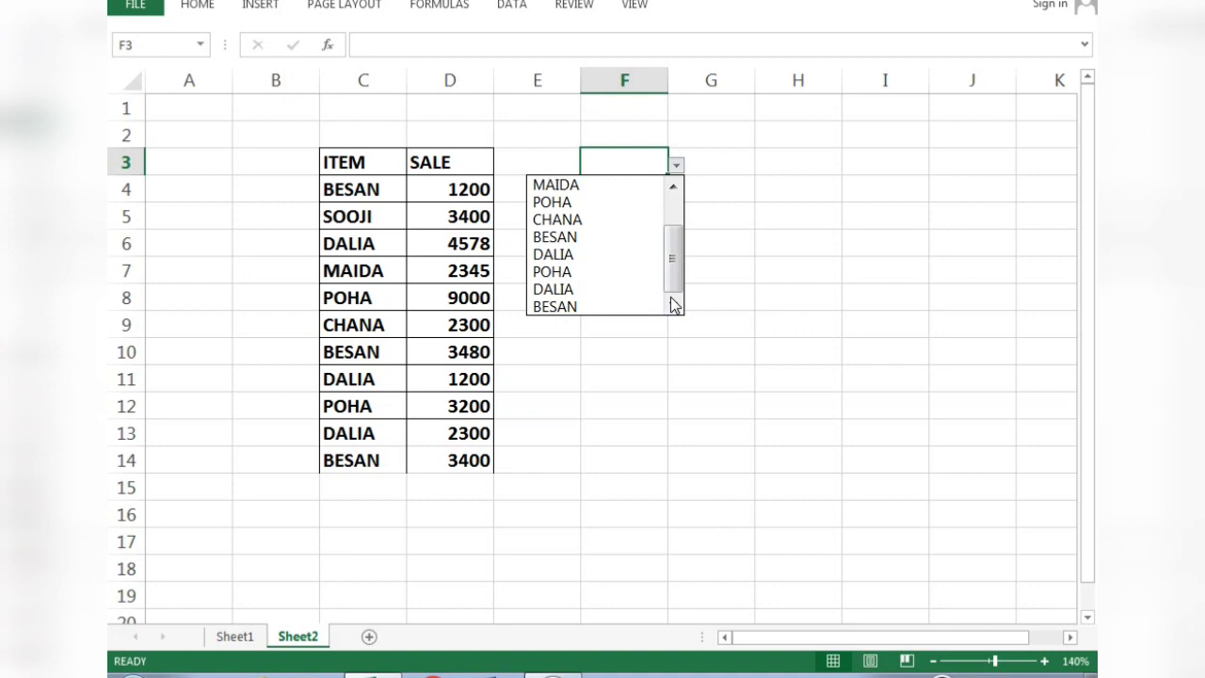
left_click(571, 398)
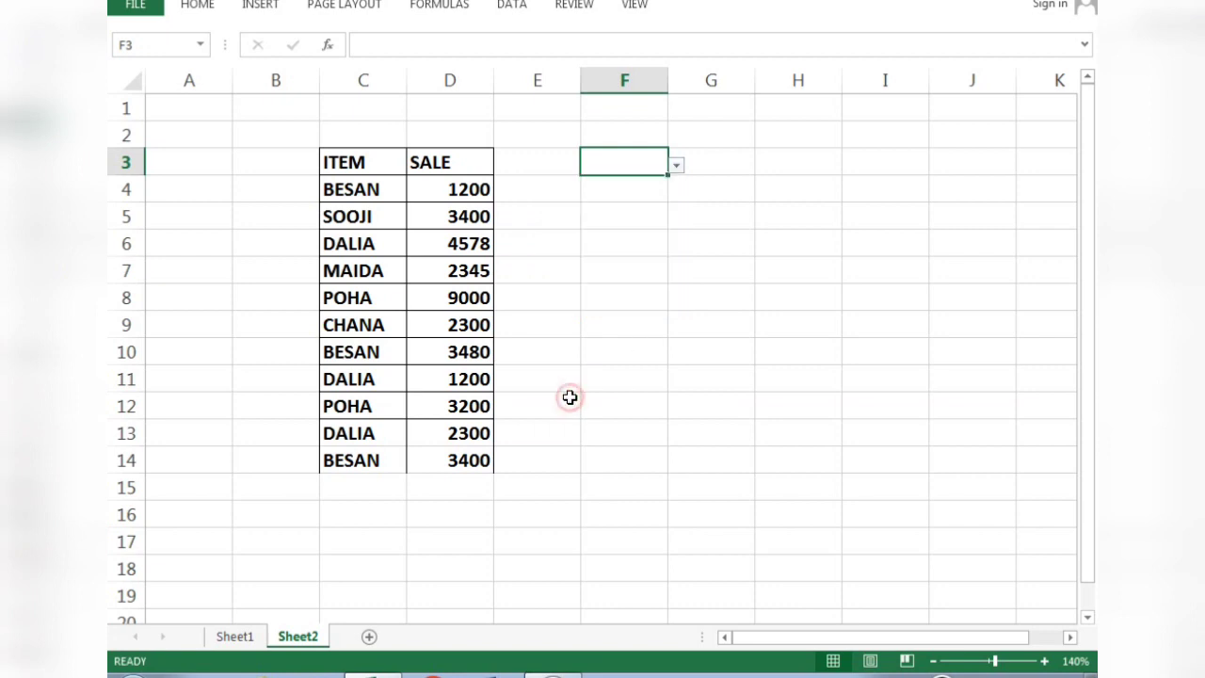
left_click(235, 637)
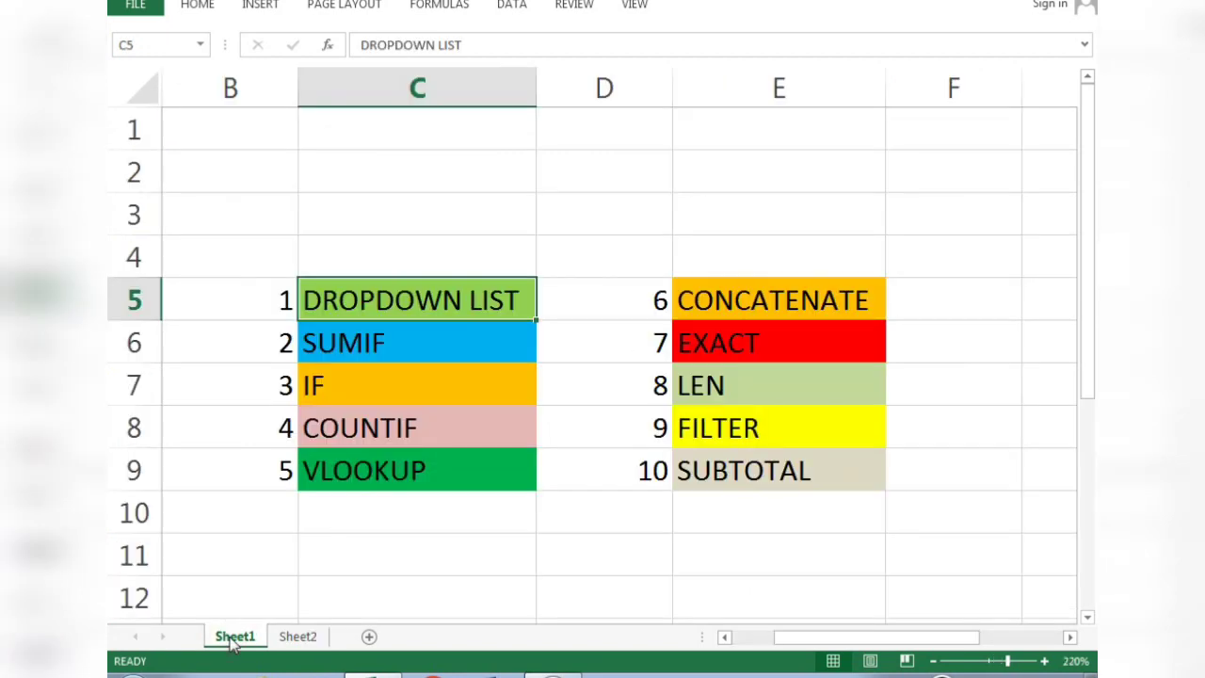
left_click(395, 336)
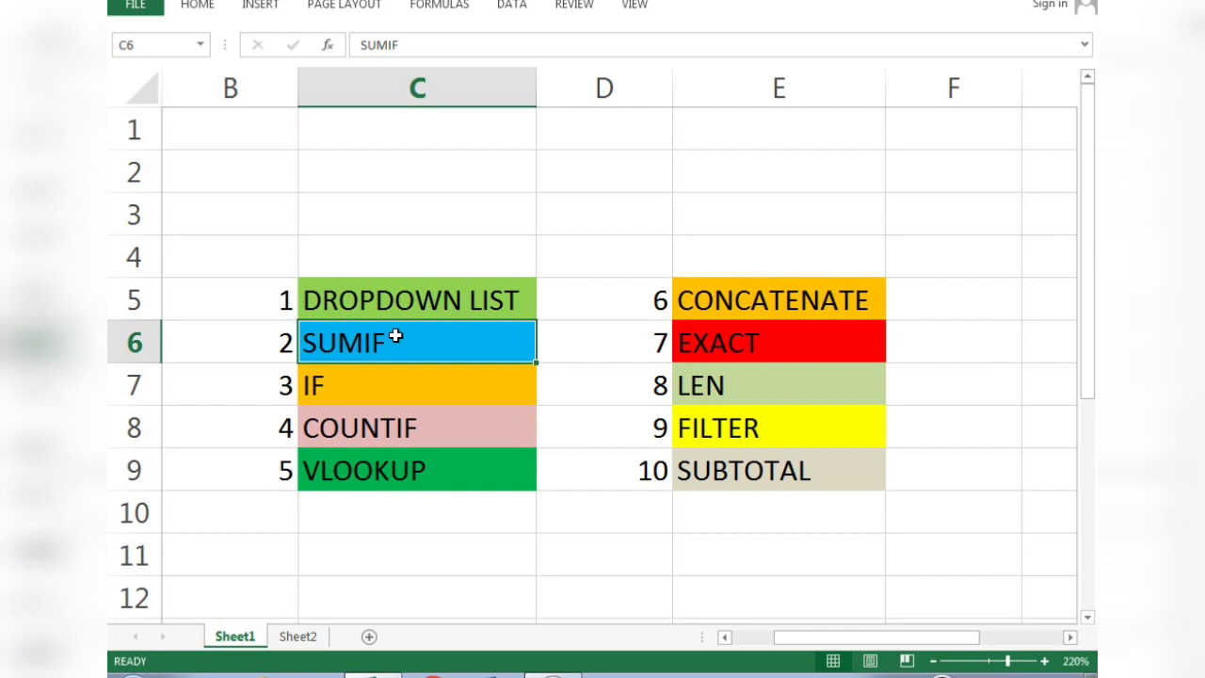
left_click(299, 633)
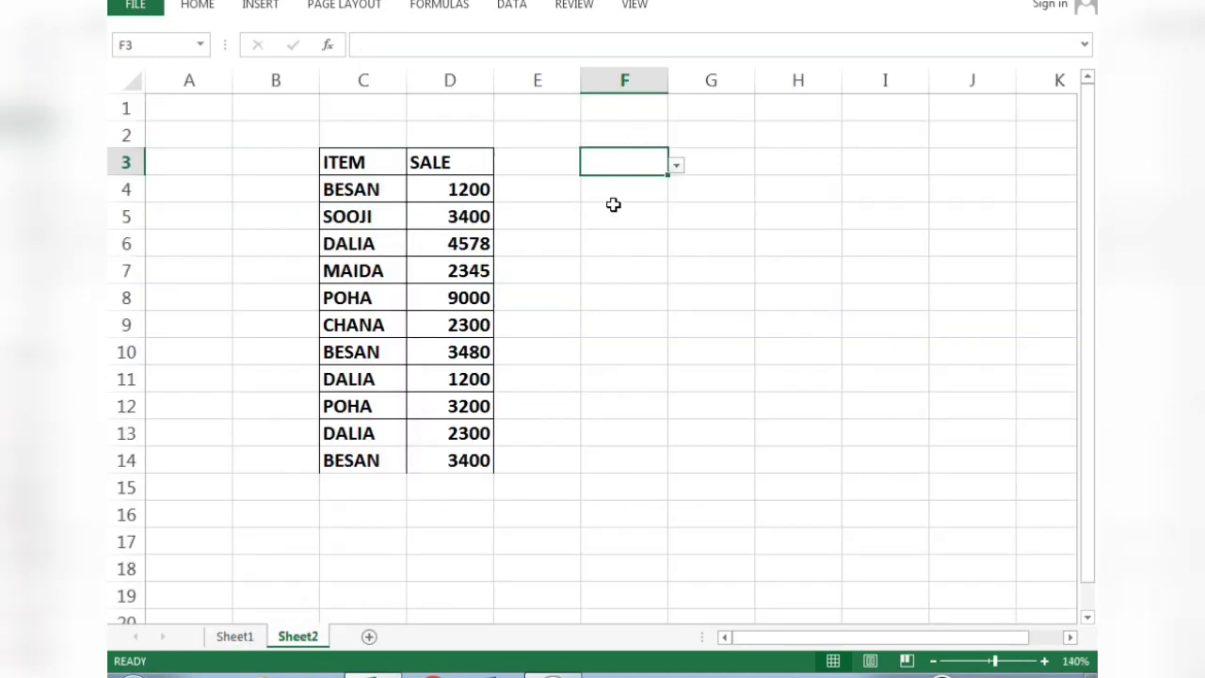
Start a SUMIF formula in cell F4 with the table data C4:D14 as its range
left_click(613, 205)
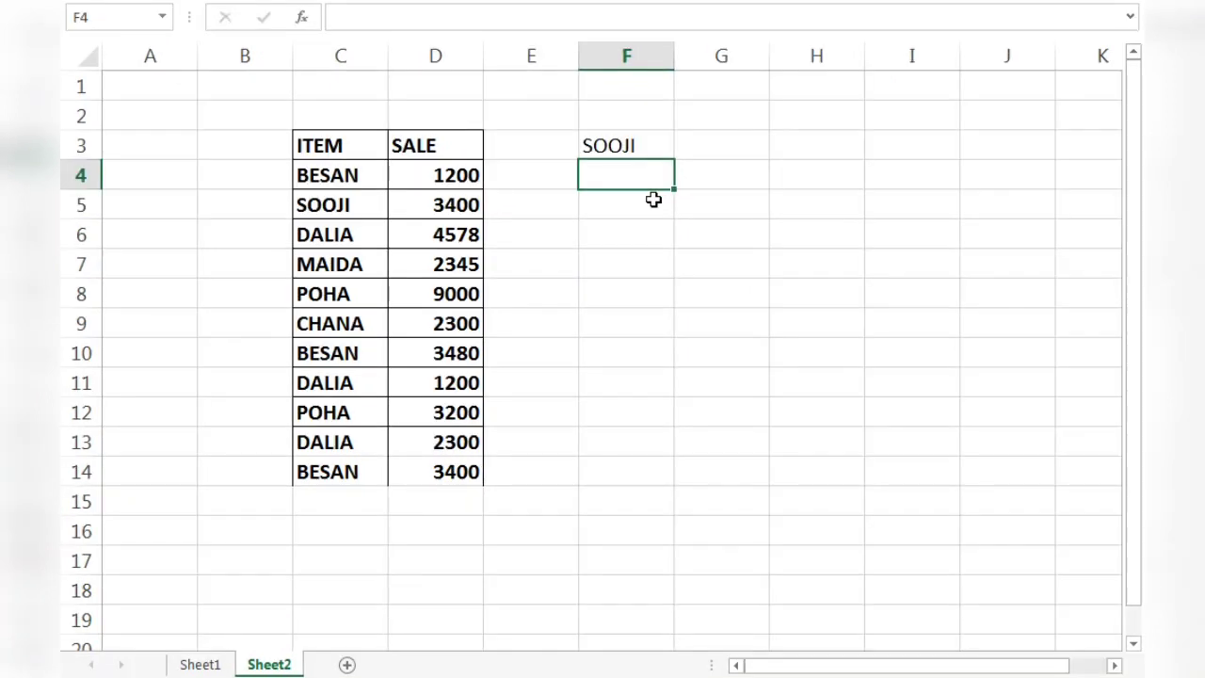
type("=SUMIF")
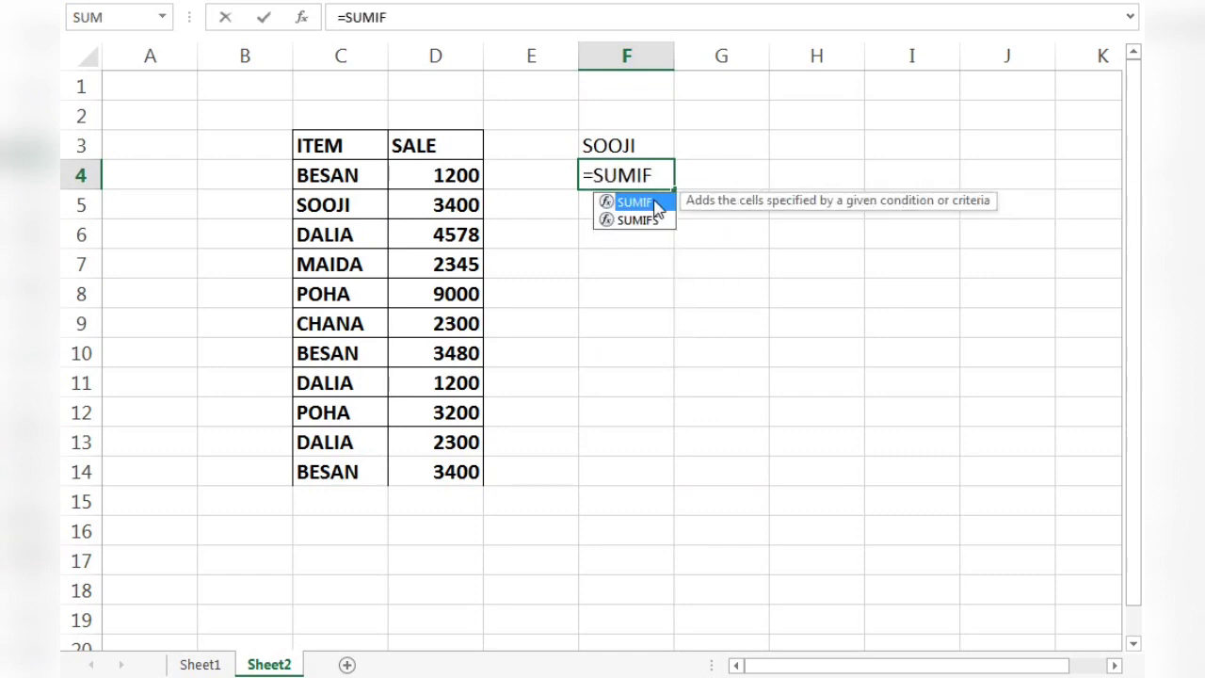
double_click(656, 203)
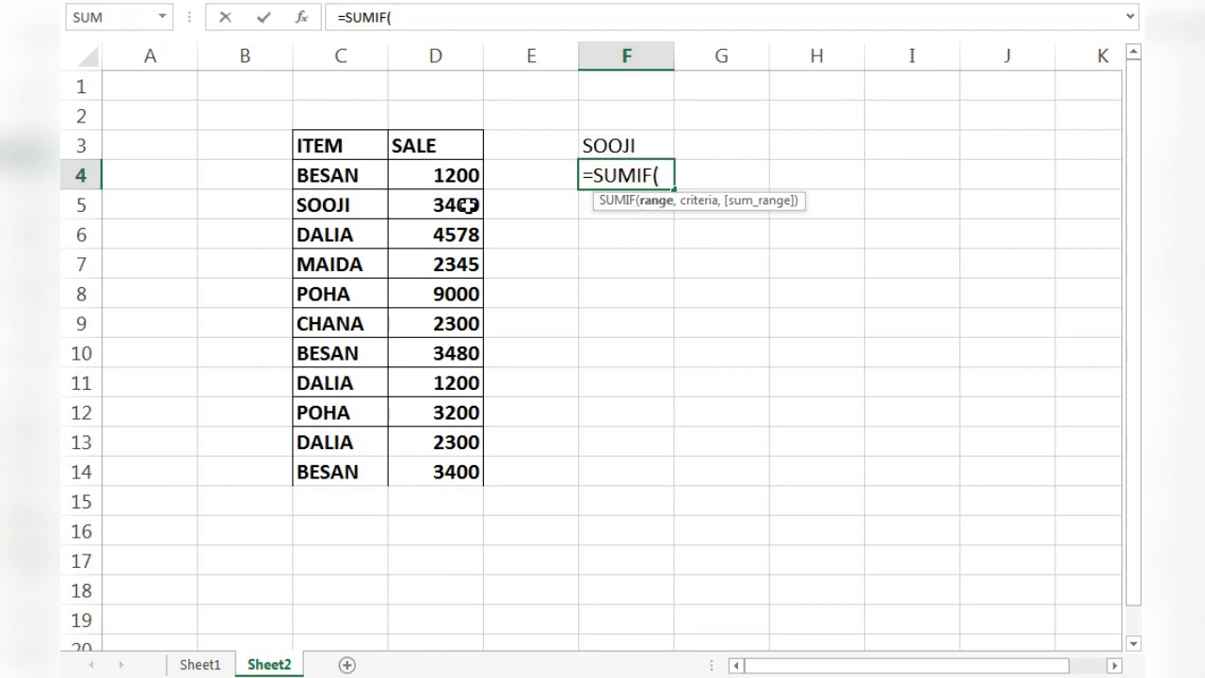
left_click(351, 175)
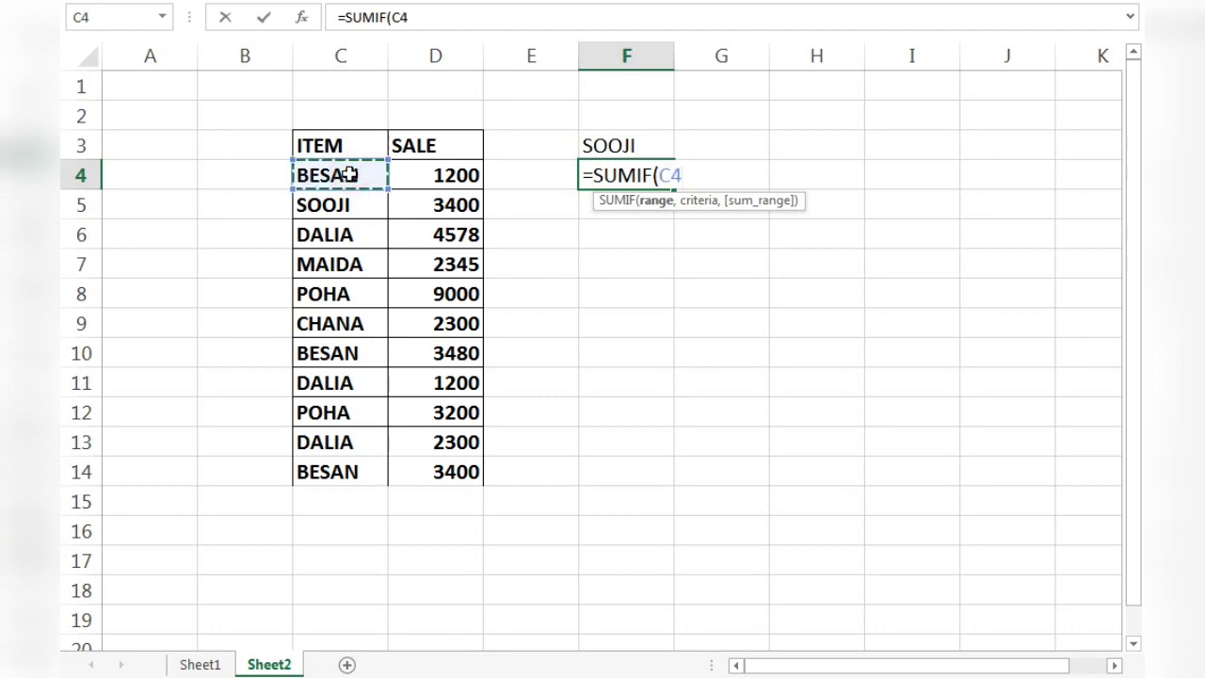
key("shift+Right")
key("shift+Down")
key("shift+Down")
key("shift+Down")
key("shift+Down")
key("shift+Down")
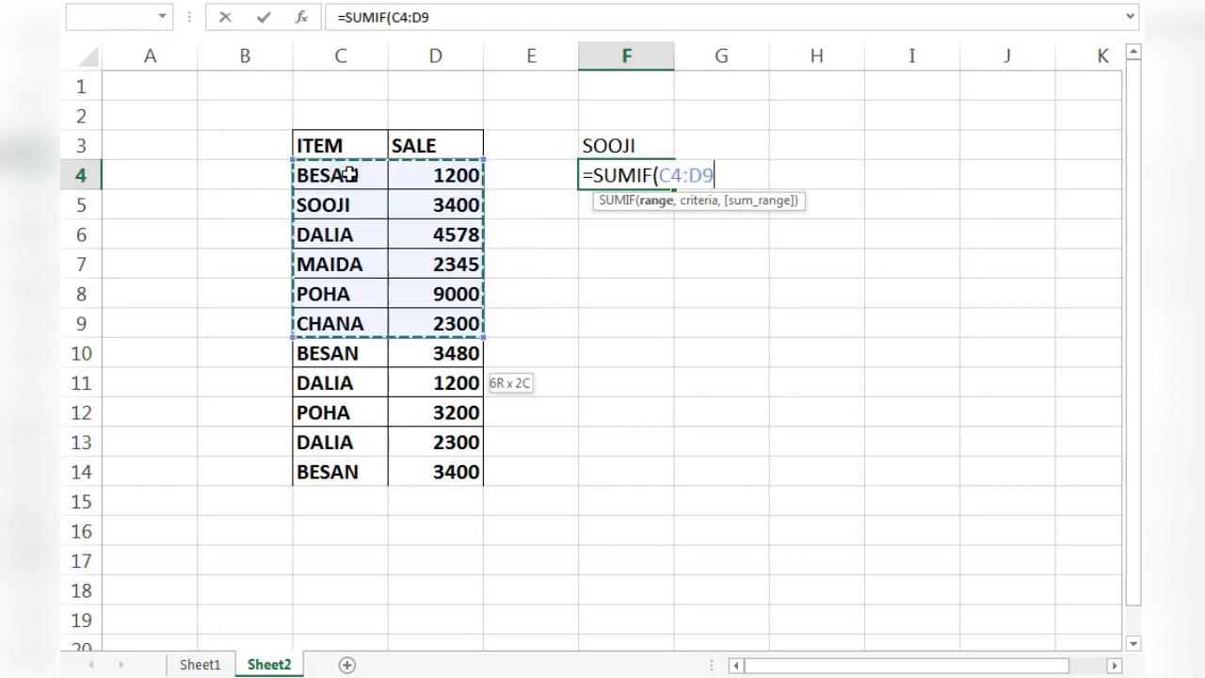
key("shift+Down")
key("shift+Down")
key("shift+Down")
key("shift+Down")
key("shift+Down")
key("shift+Down")
key("shift+Down")
key("shift+Up")
key("shift+Up")
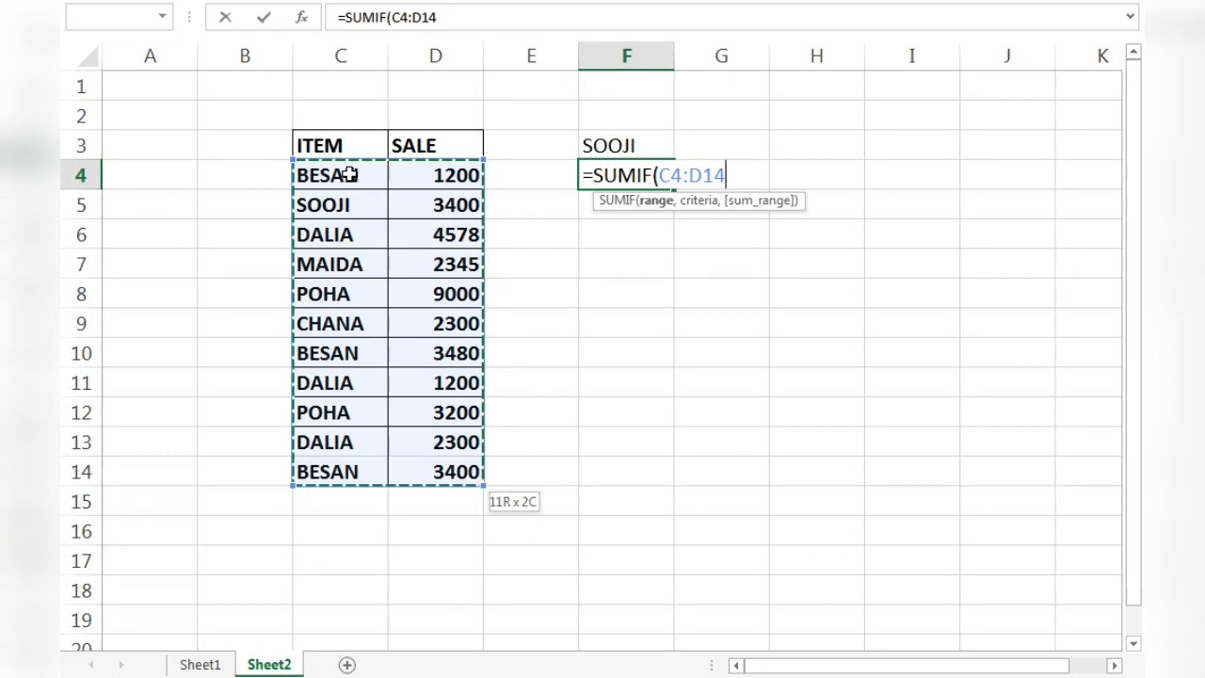
type(",")
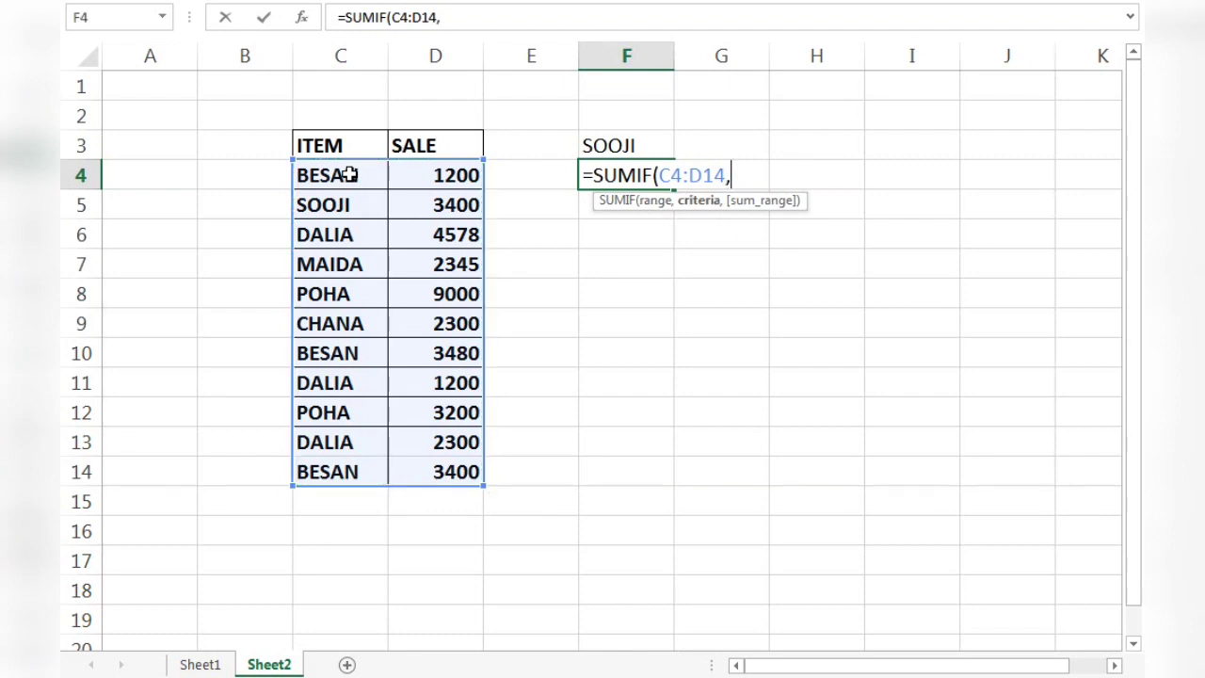
Complete the SUMIF formula with F3 as the criteria and D4:D14 as the sum range
left_click(629, 146)
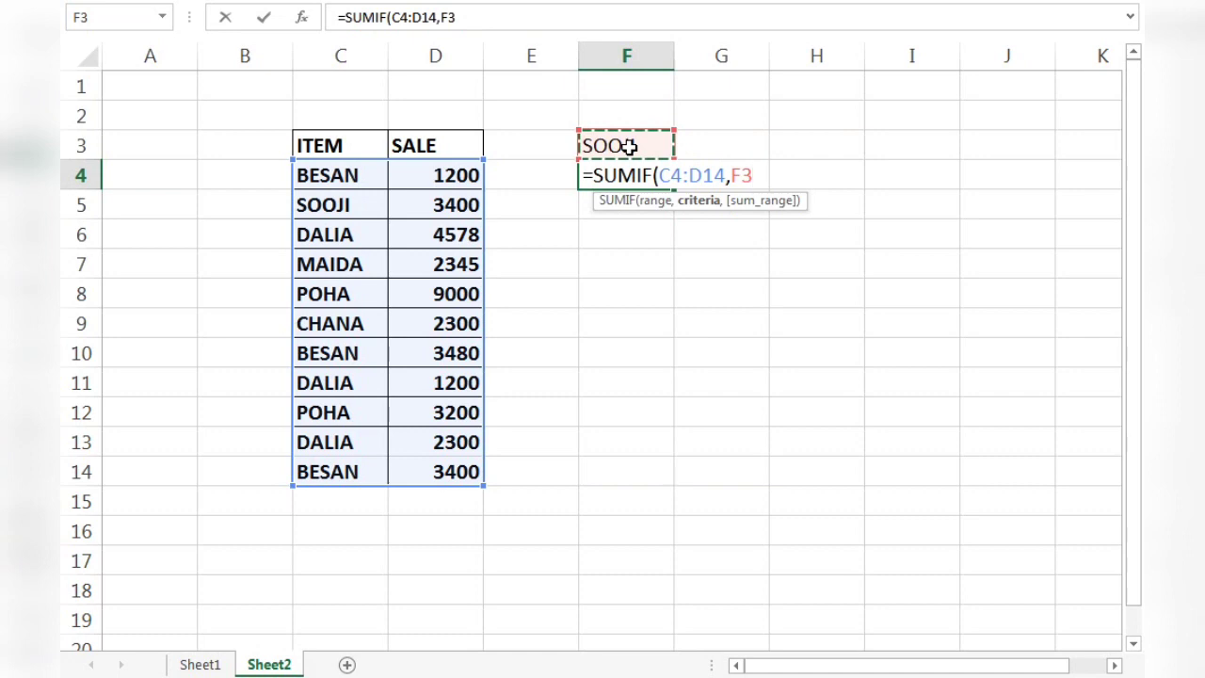
type(",")
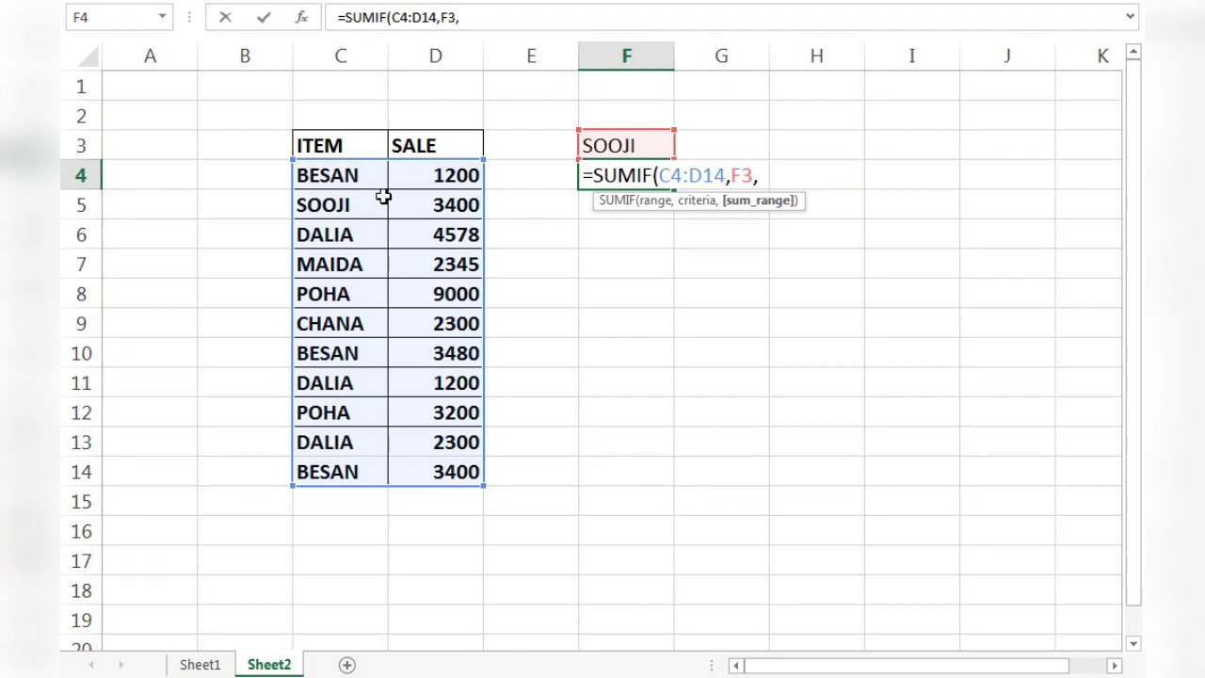
left_click(414, 177)
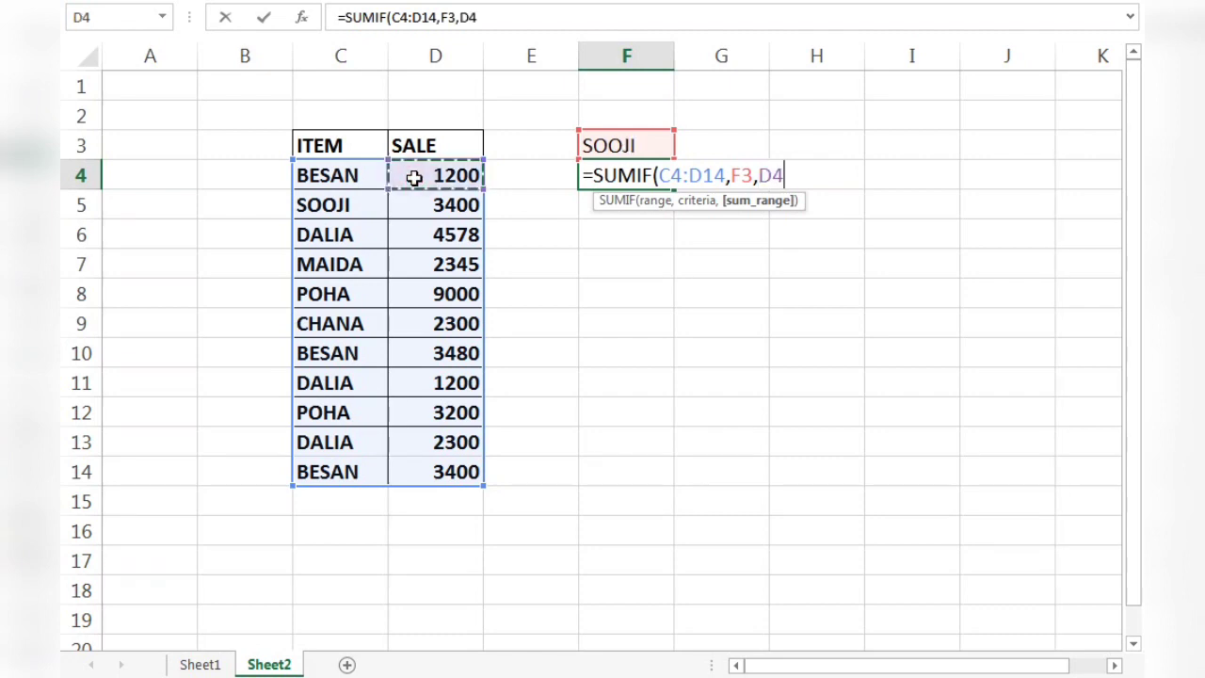
key("shift+Down")
key("shift+Down")
key("shift+Down")
key("shift+Down")
key("shift+Down")
key("shift+Down")
key("shift+Down")
key("shift+Down")
key("shift+Down")
key("shift+Down")
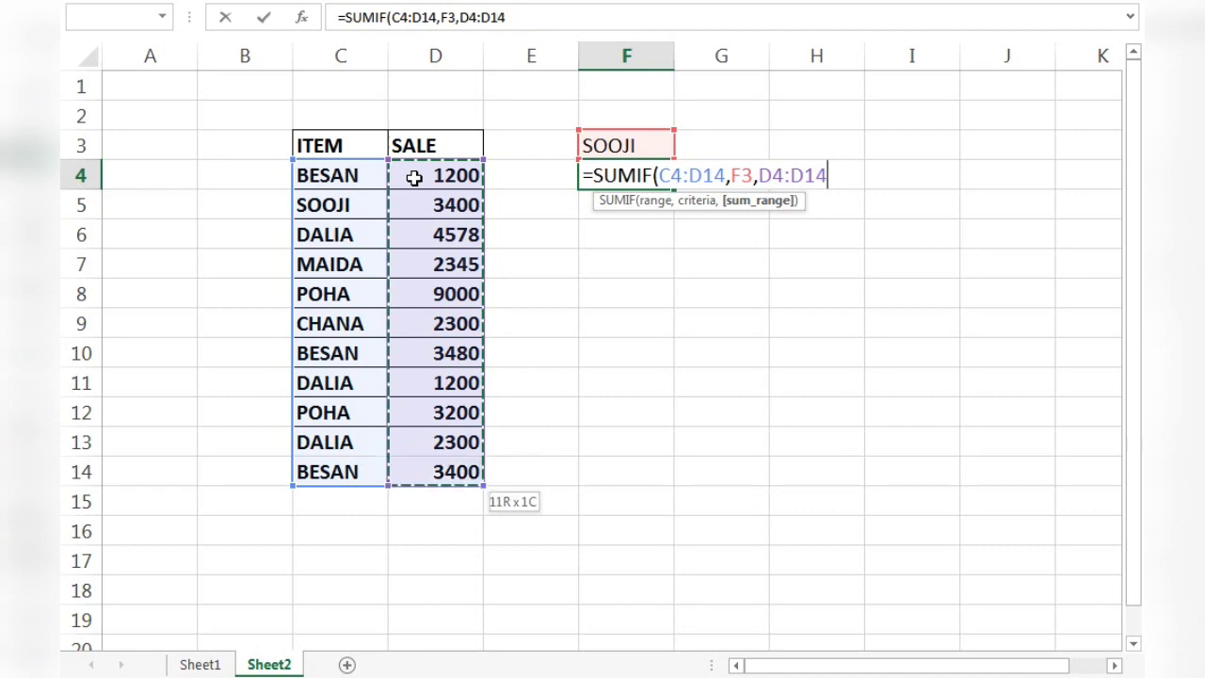
type(")")
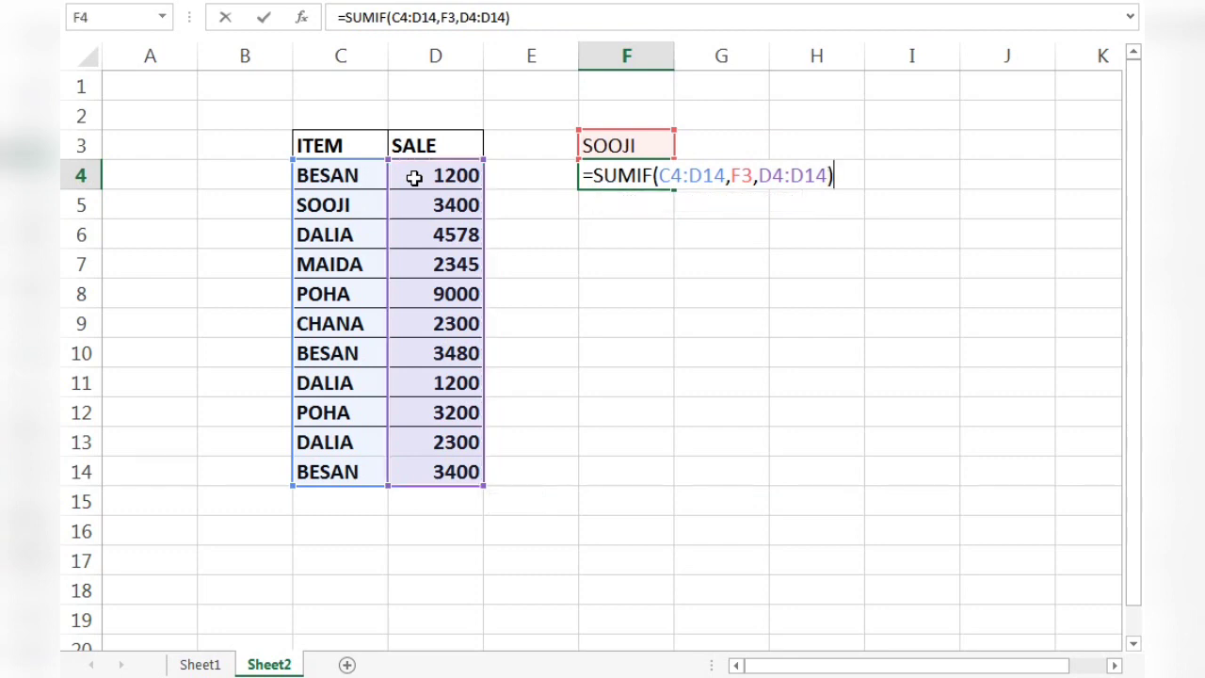
key("Return")
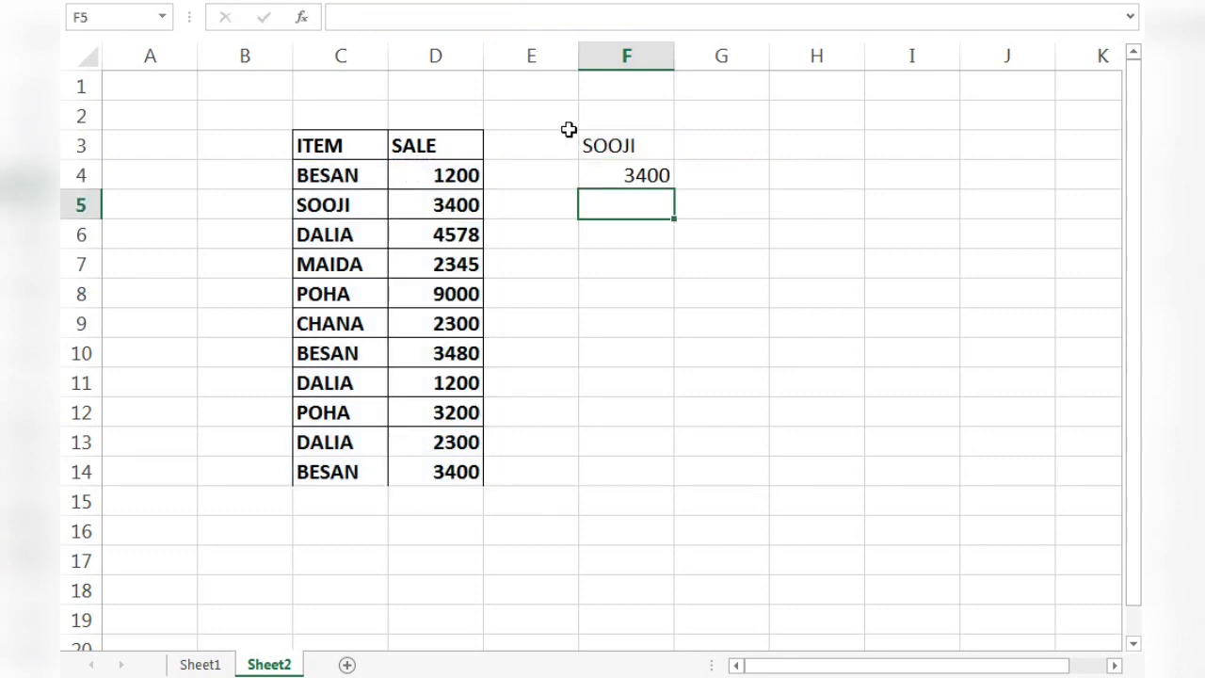
Choose MAIDA from the dropdown list in F3 and check the SUMIF total in F4
left_click(628, 154)
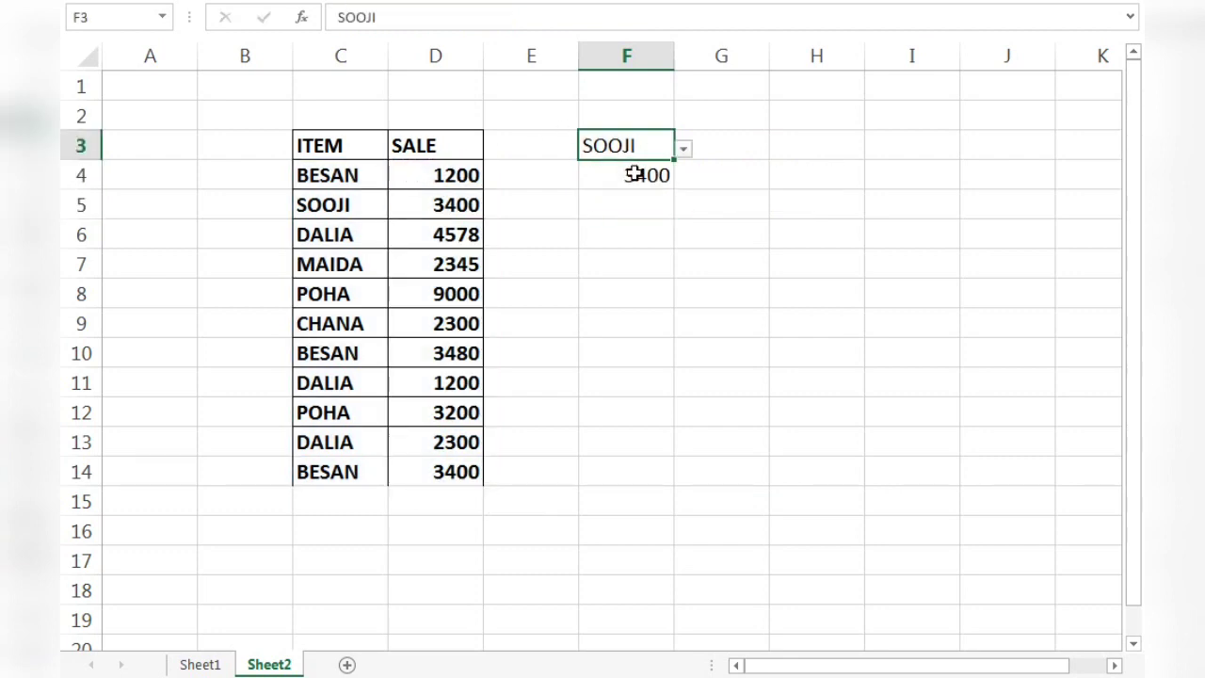
left_click(634, 174)
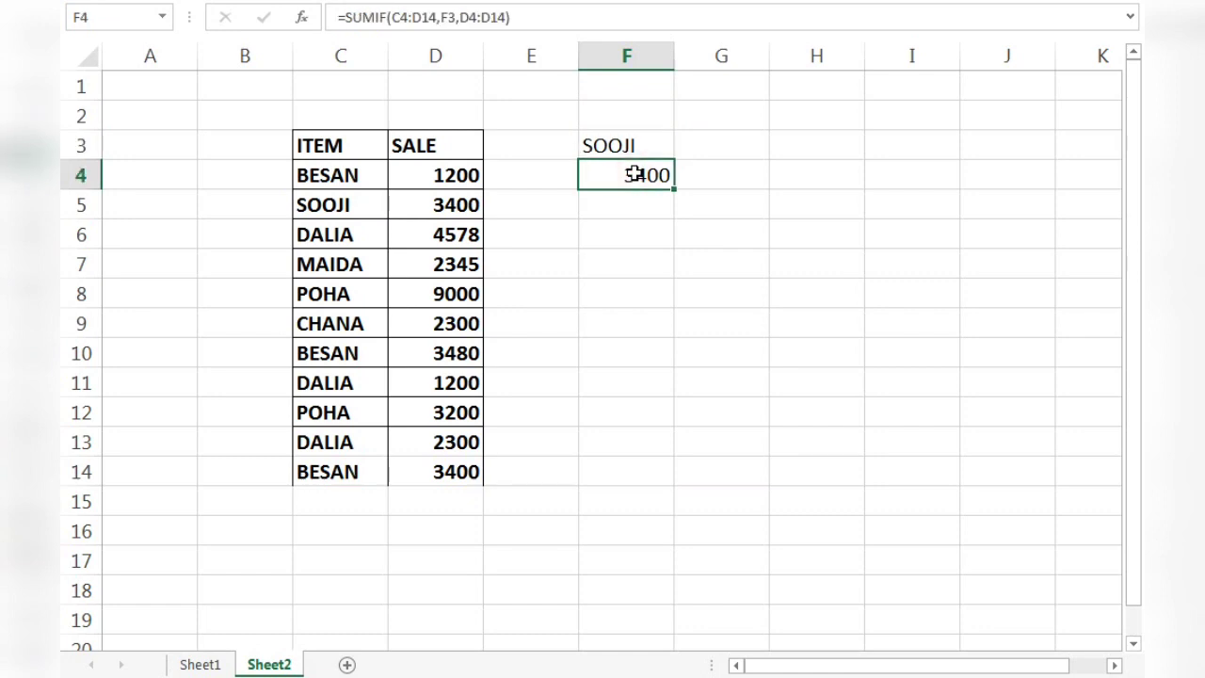
left_click(646, 139)
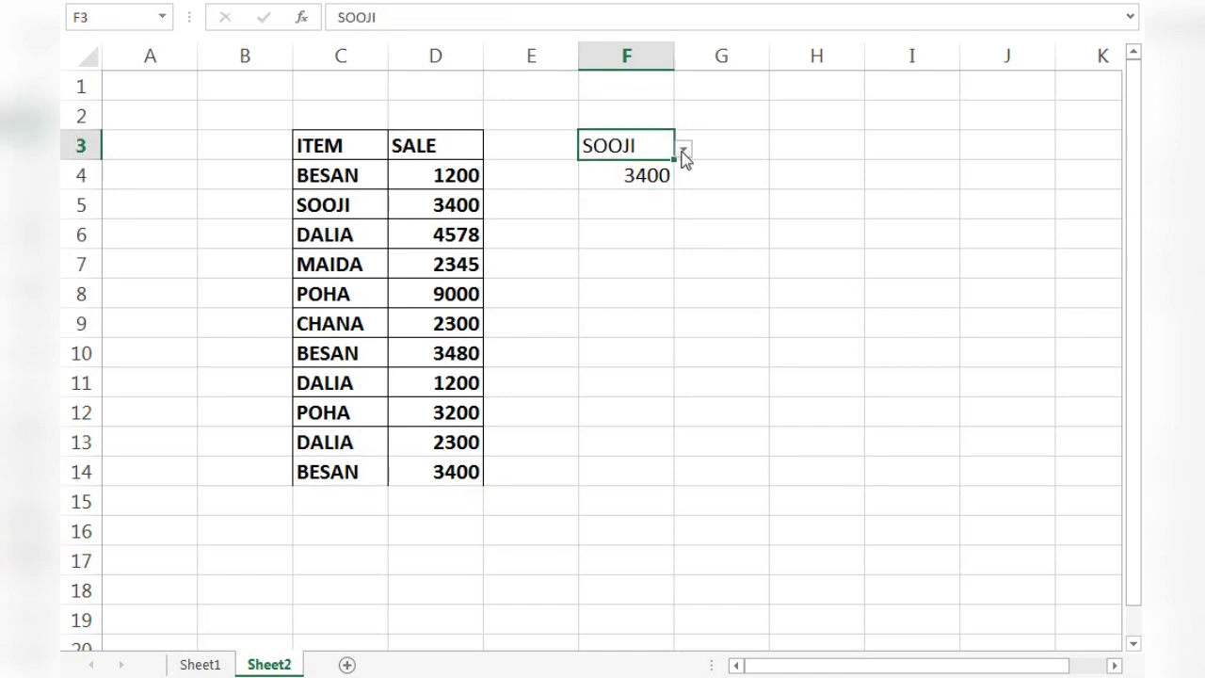
left_click(683, 150)
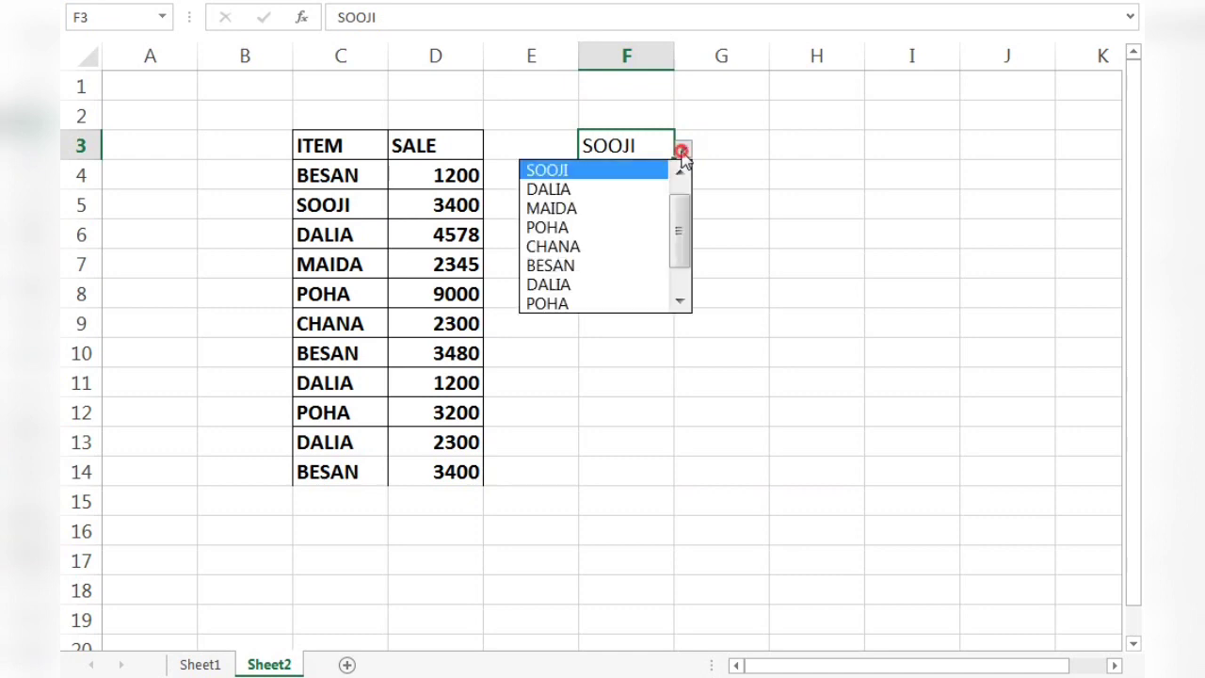
left_click(571, 215)
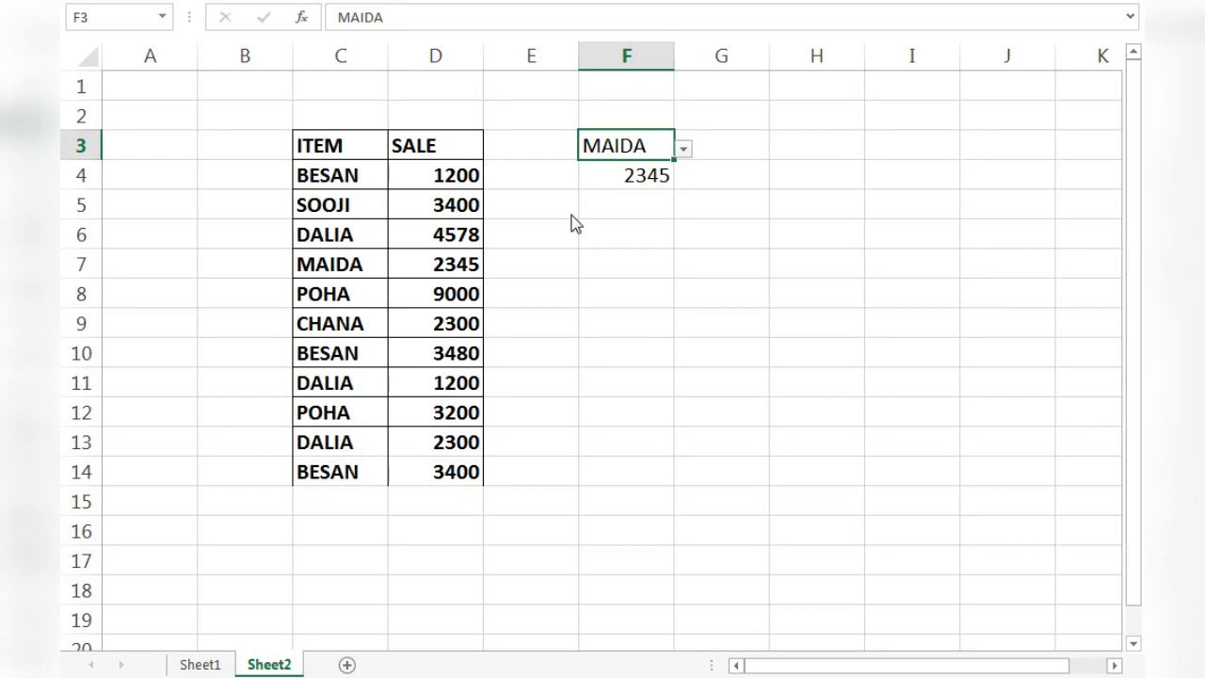
left_click(631, 183)
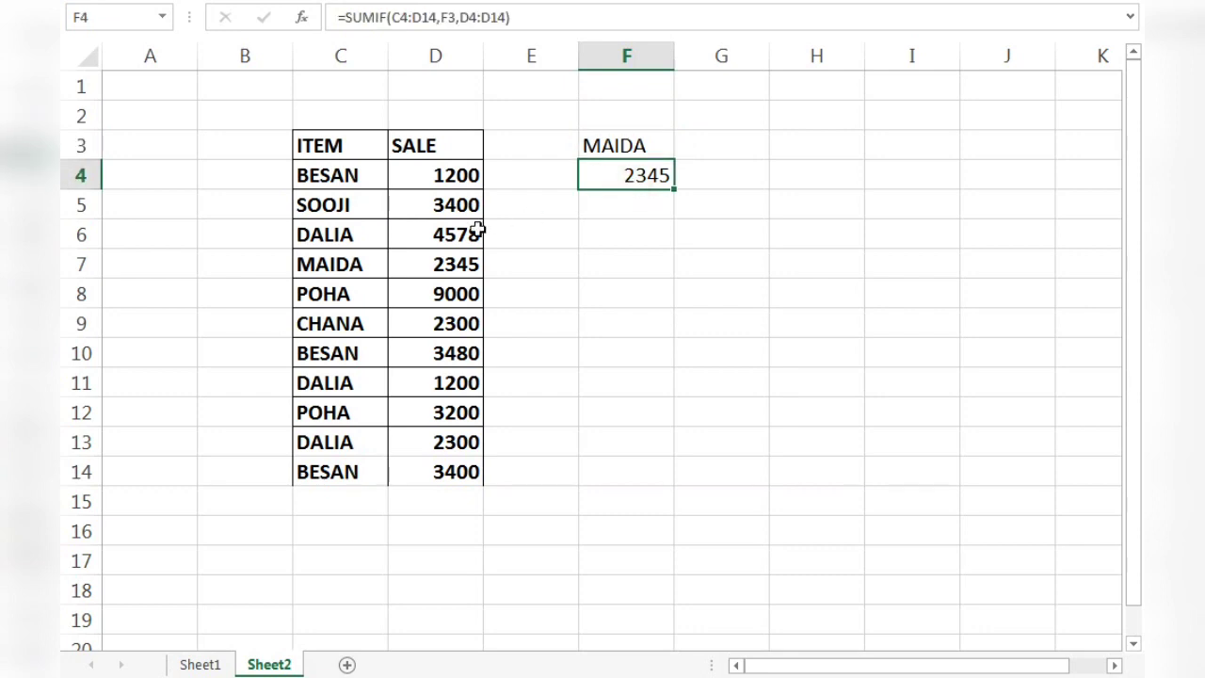
Look at the BESAN entries in the item column and choose BESAN from the dropdown list in F3
left_click(350, 179)
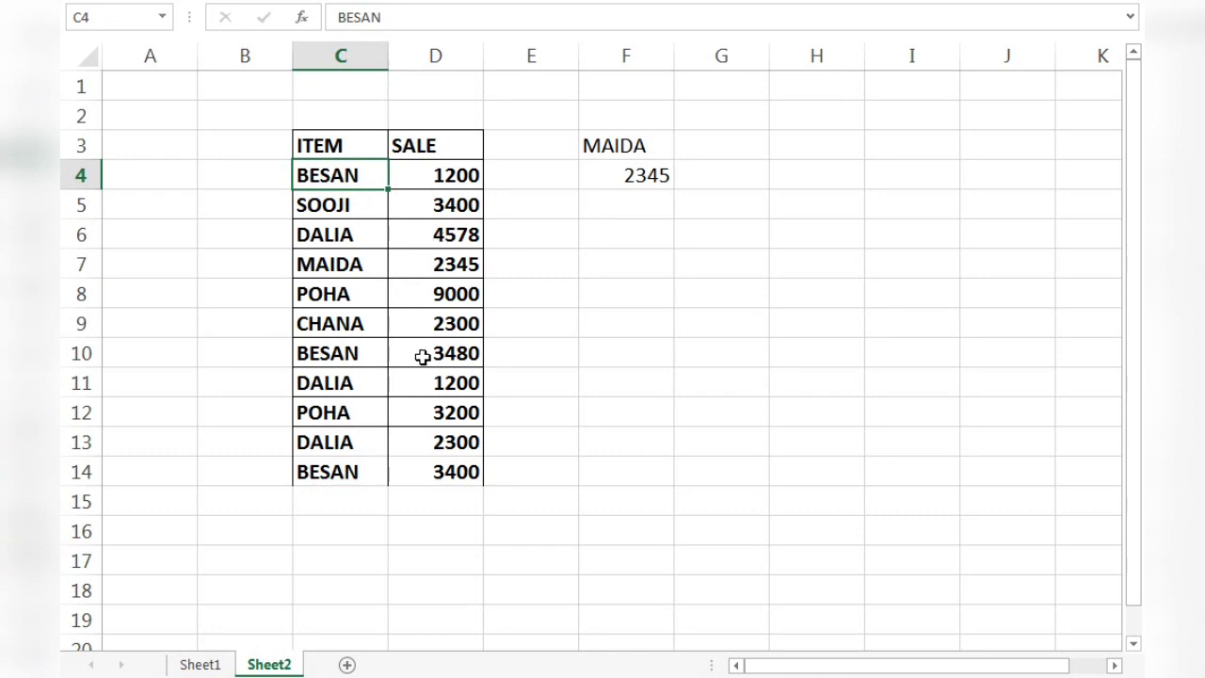
left_click(355, 477)
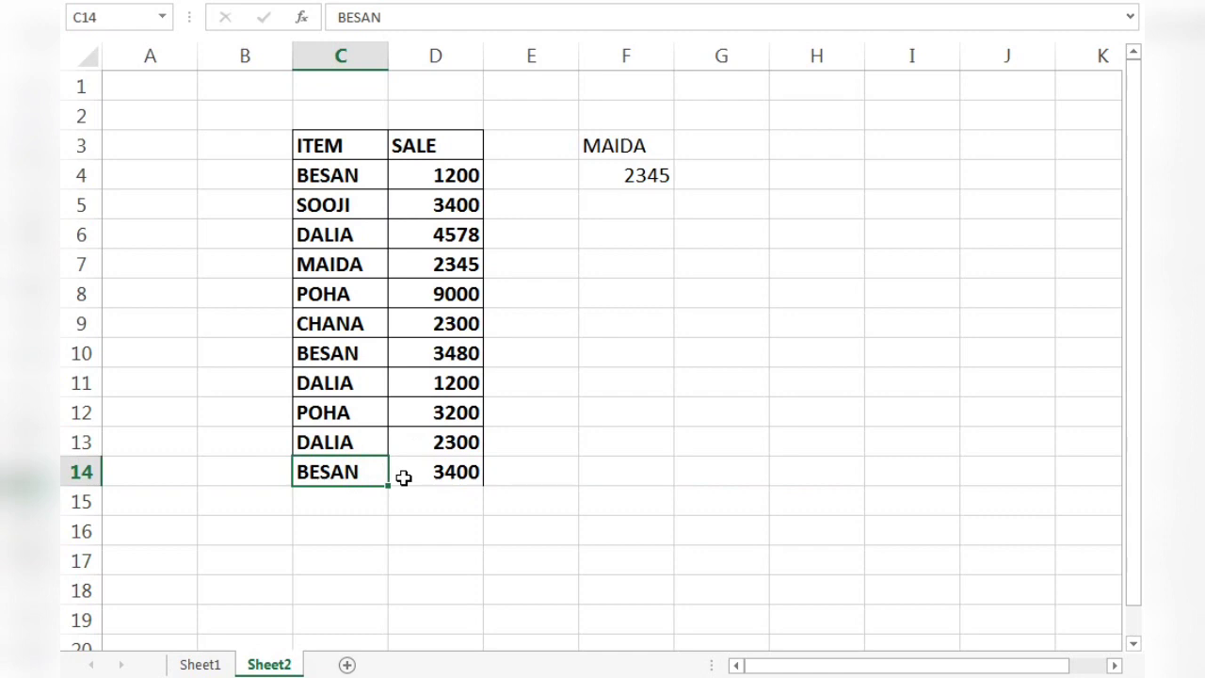
left_click(650, 146)
left_click(684, 149)
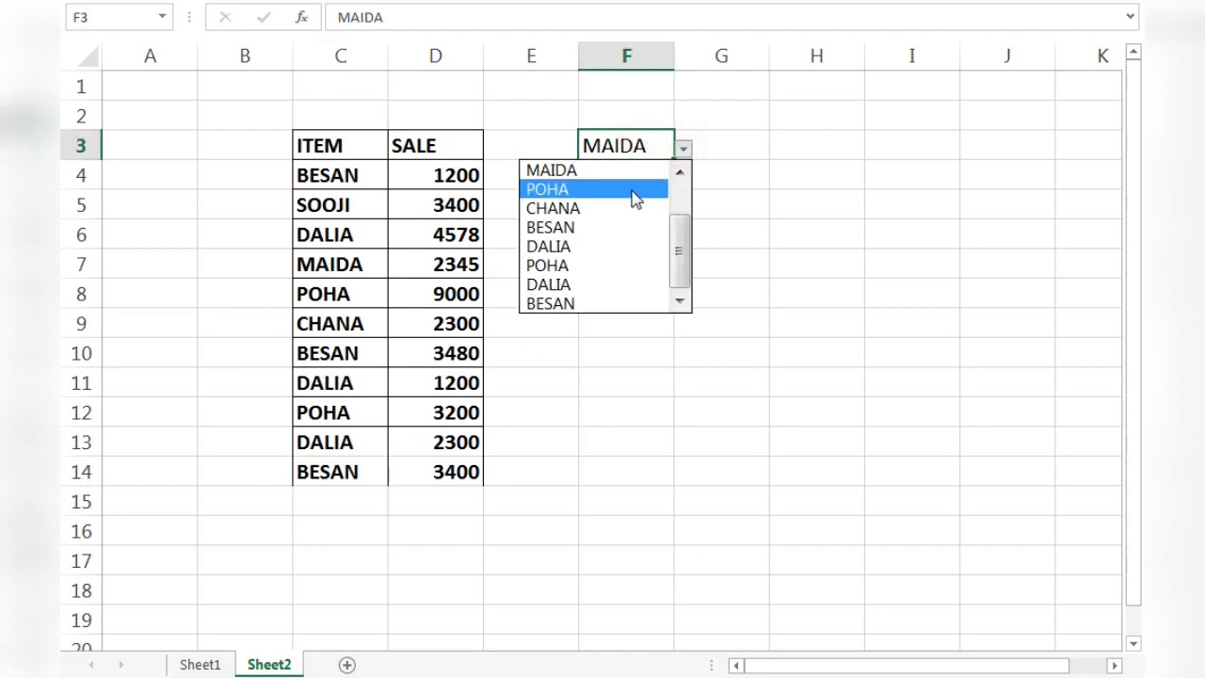
left_click(584, 231)
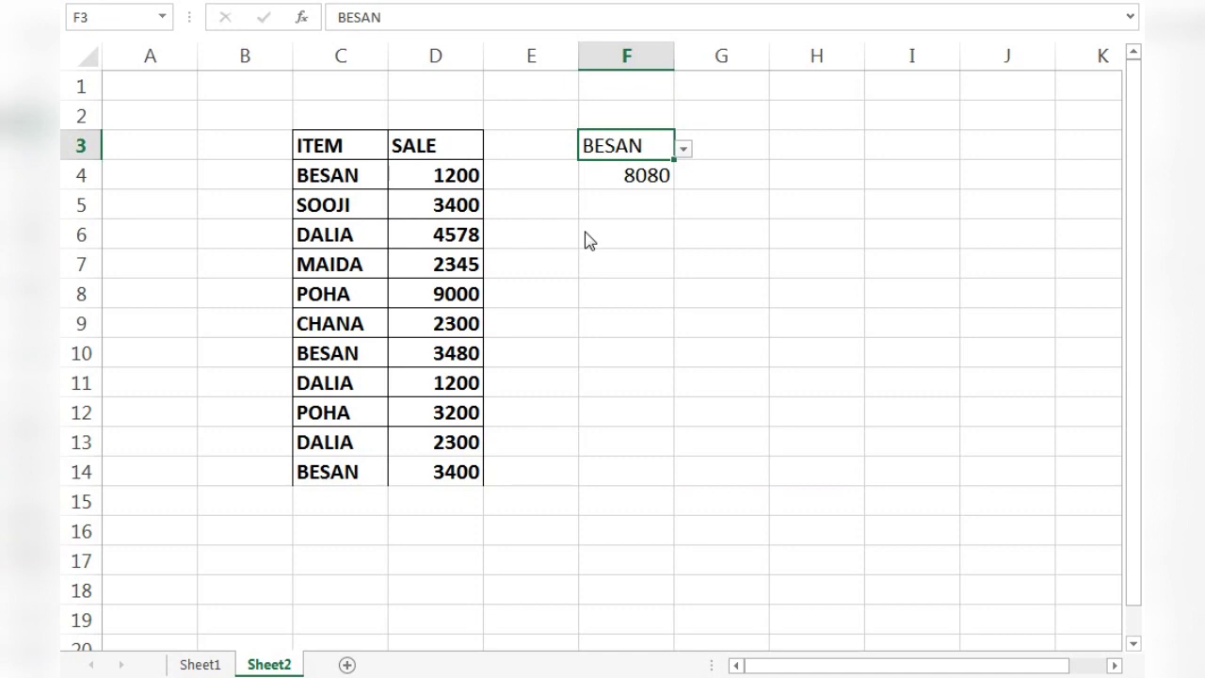
Select the IF entry in the function list on Sheet1 and return to Sheet2
left_click(212, 666)
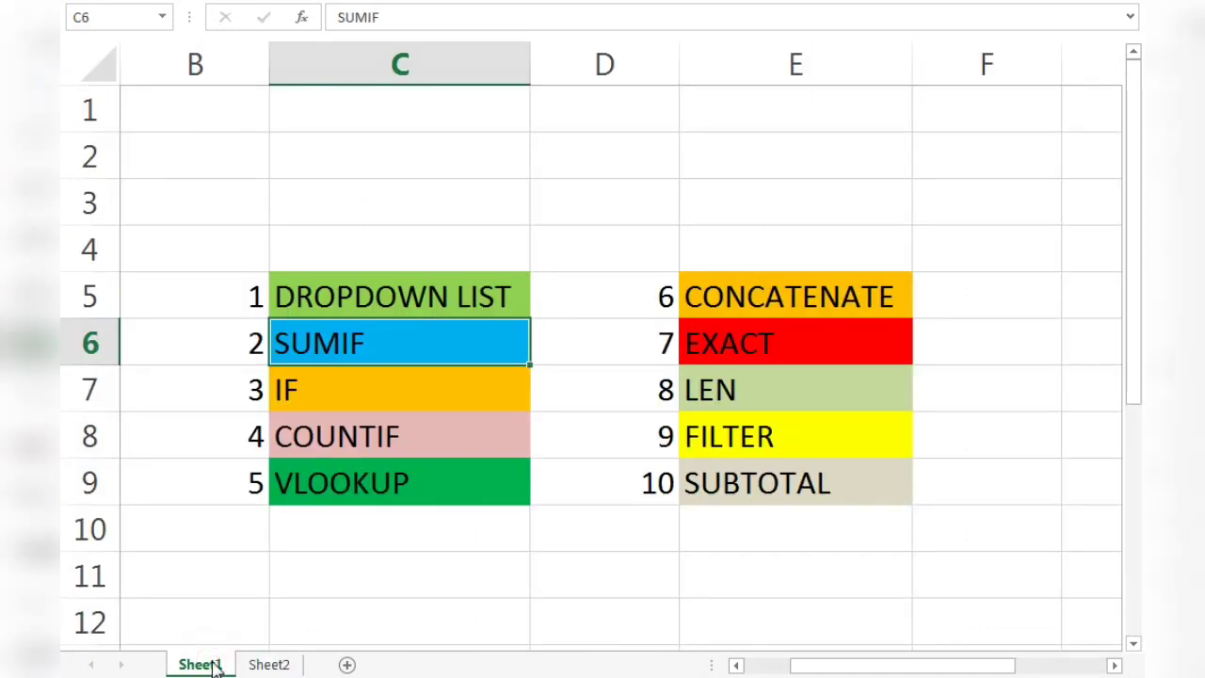
left_click(397, 378)
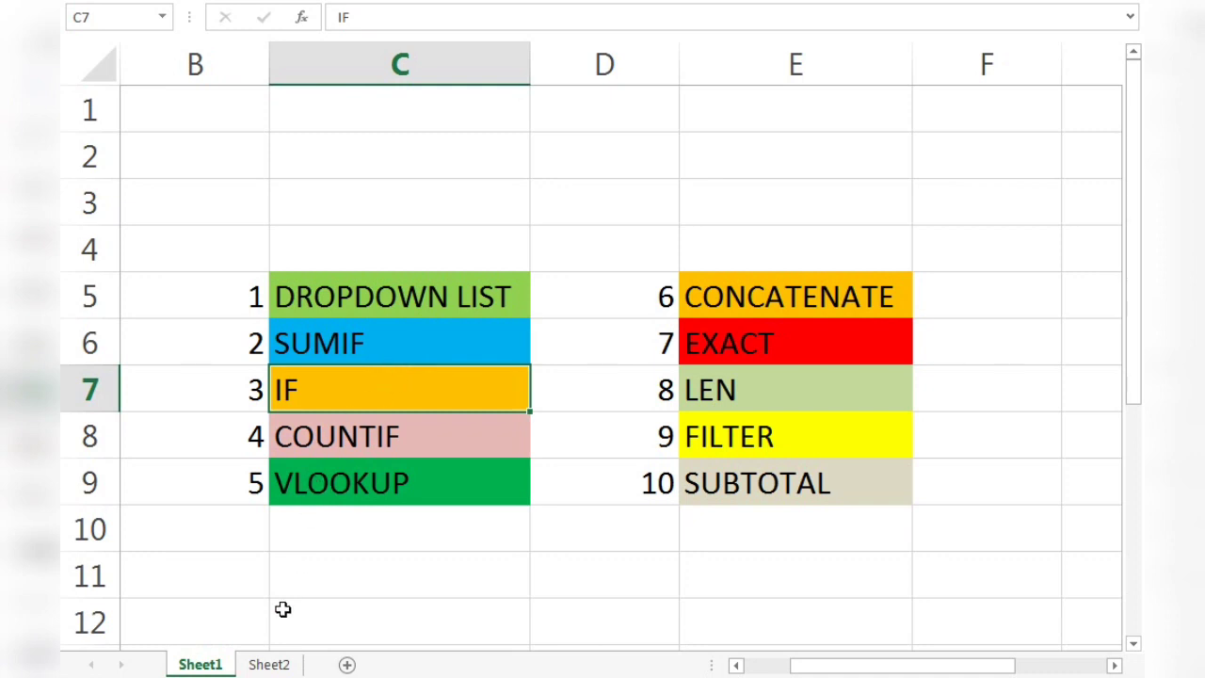
left_click(270, 665)
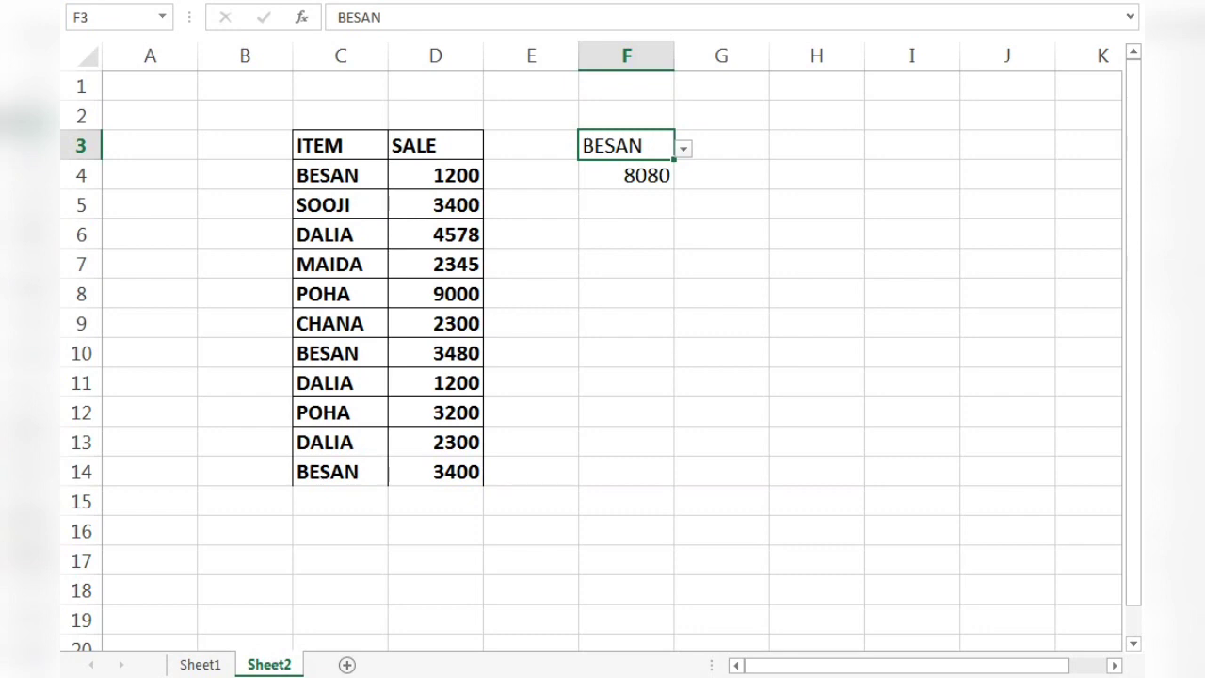
Start an IF formula in E4 with the logical test D4<2000
left_click(535, 174)
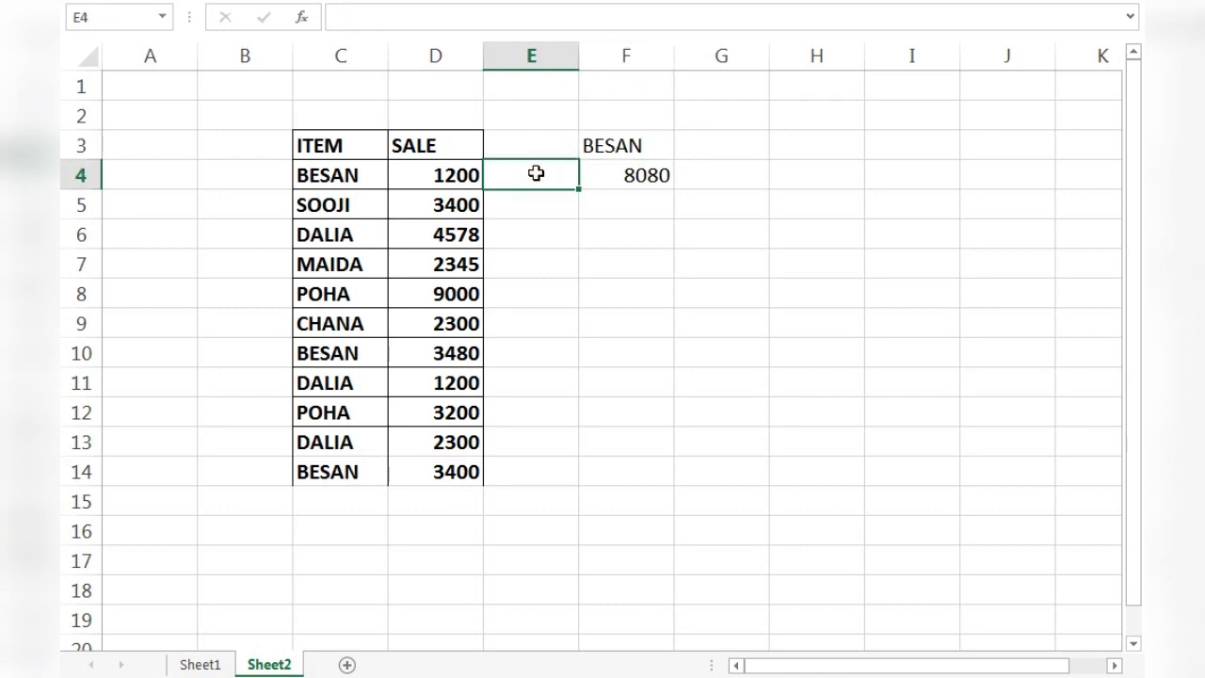
type("=IF")
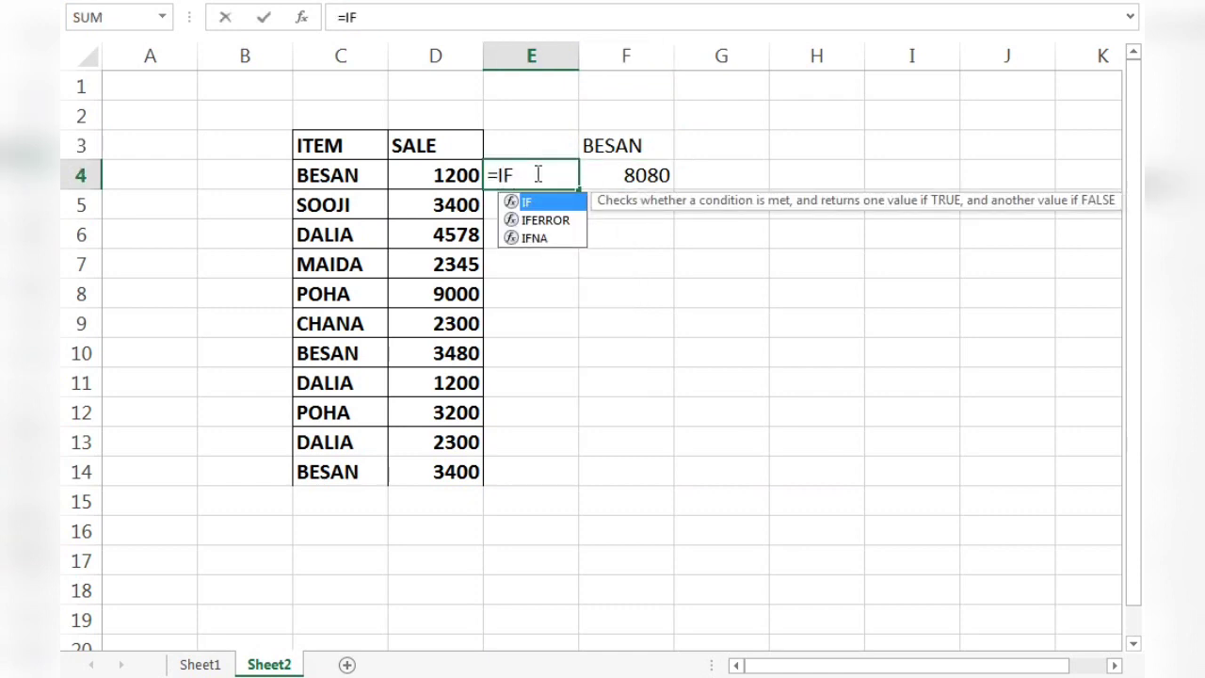
type("(")
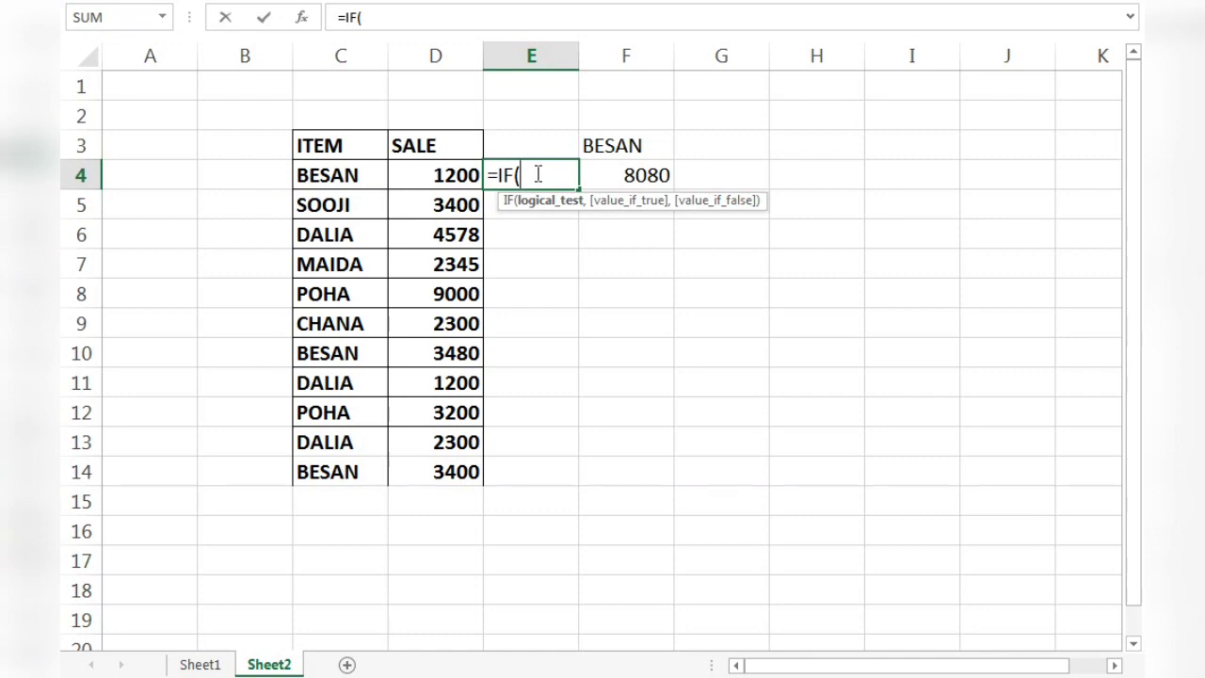
left_click(436, 173)
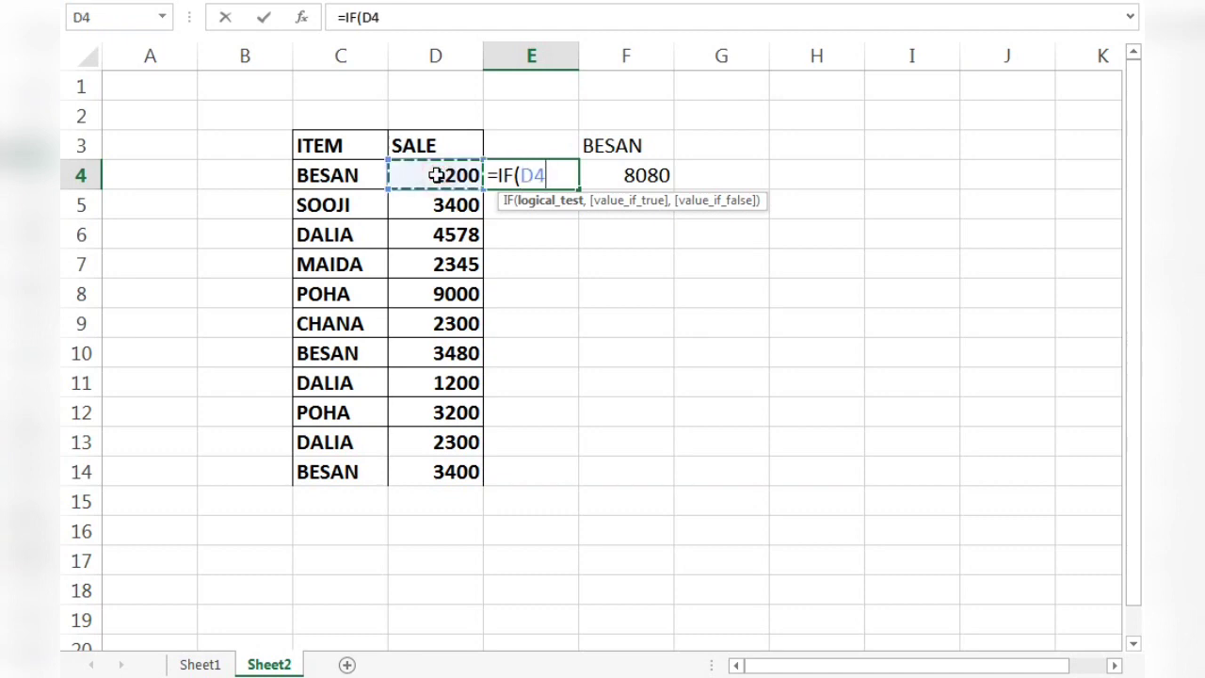
type("<")
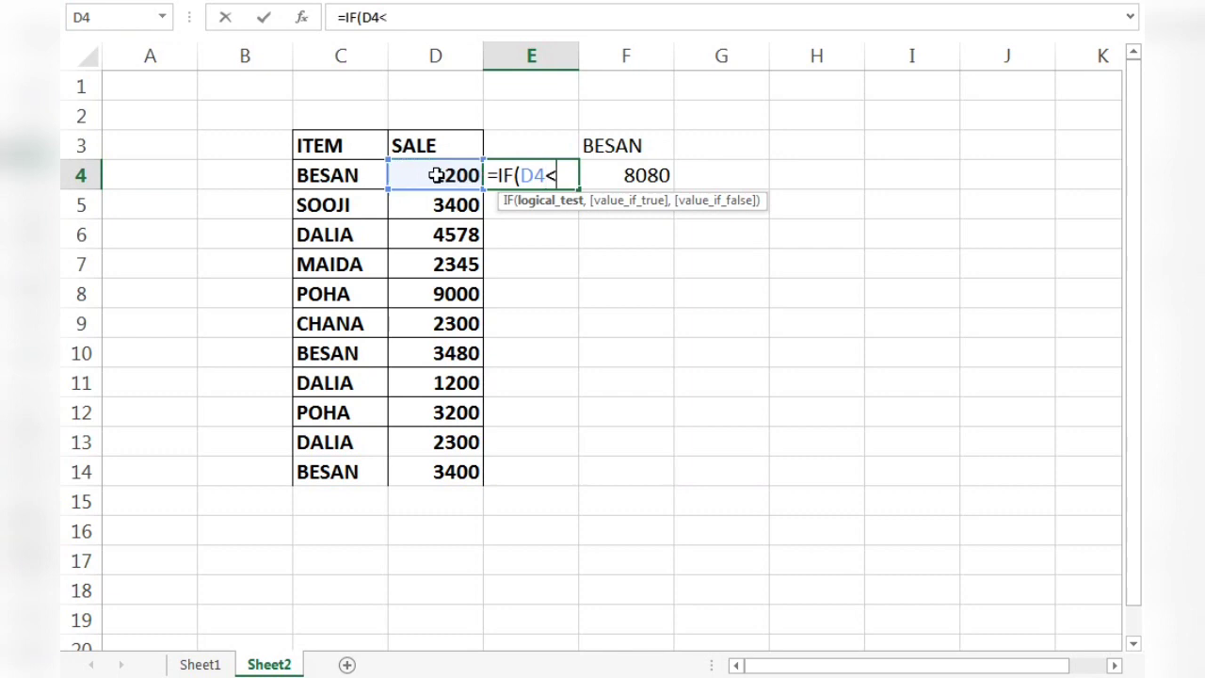
type("2000")
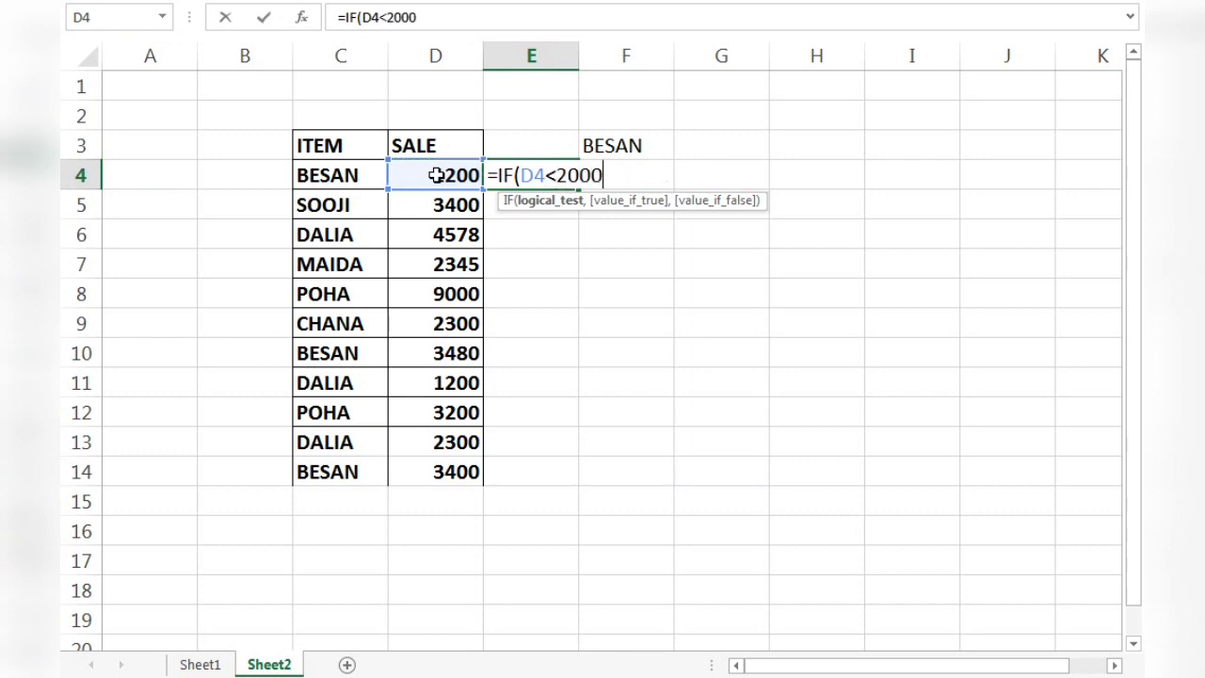
type(",")
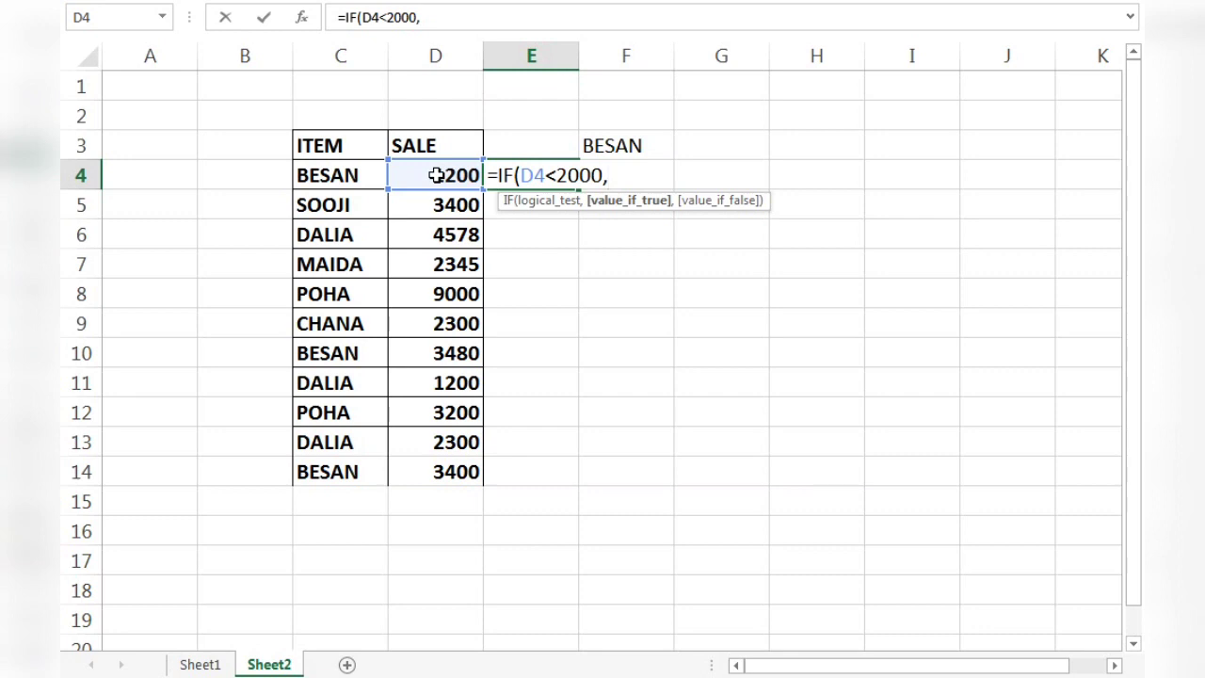
Add "NOT GOOD" as the value if true in the IF formula in E4
type("\"GOO")
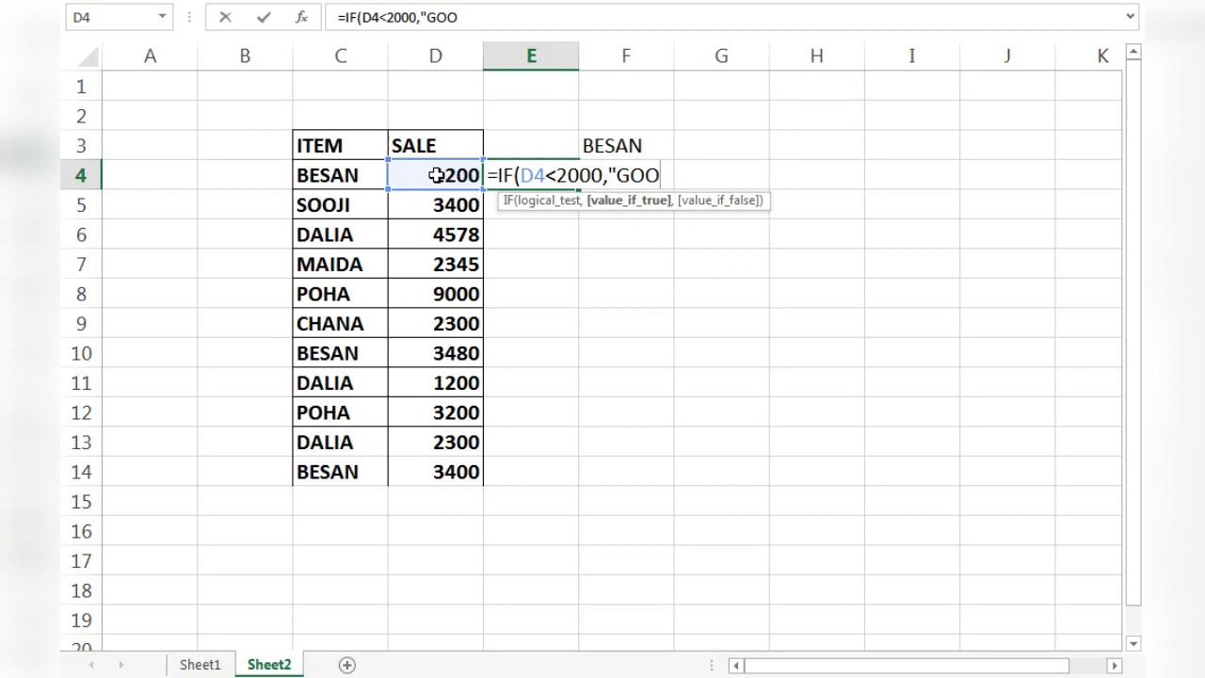
key("BackSpace")
key("BackSpace")
key("BackSpace")
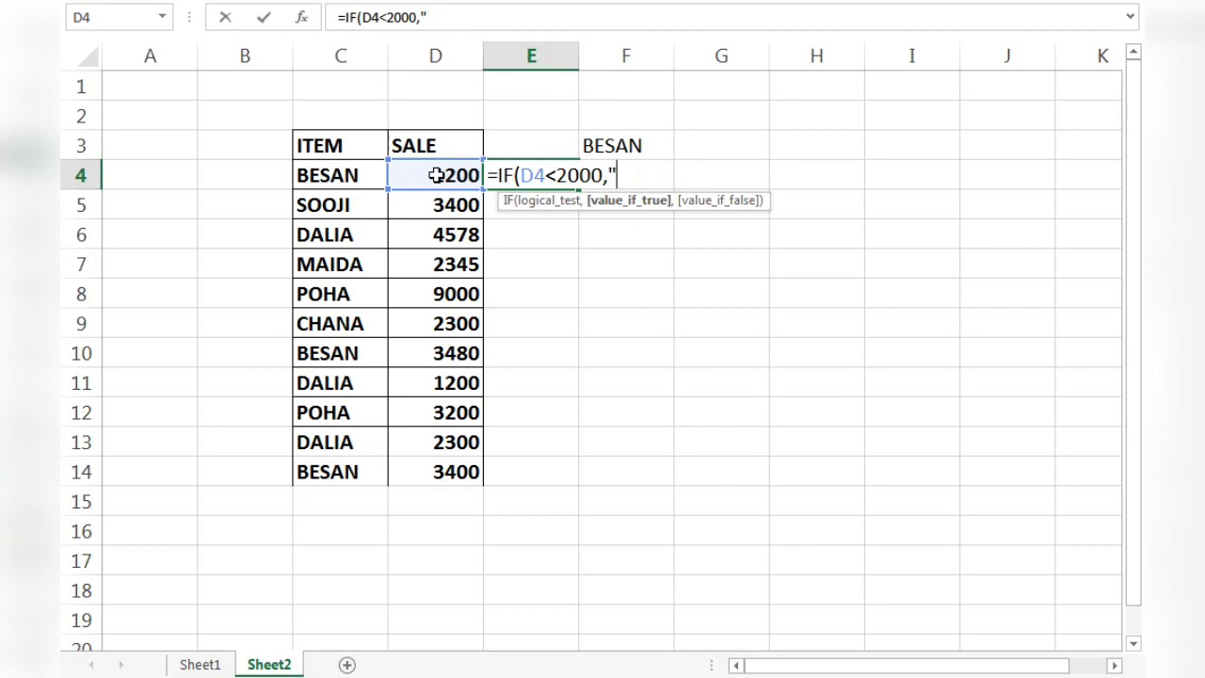
type("NOT GOOD")
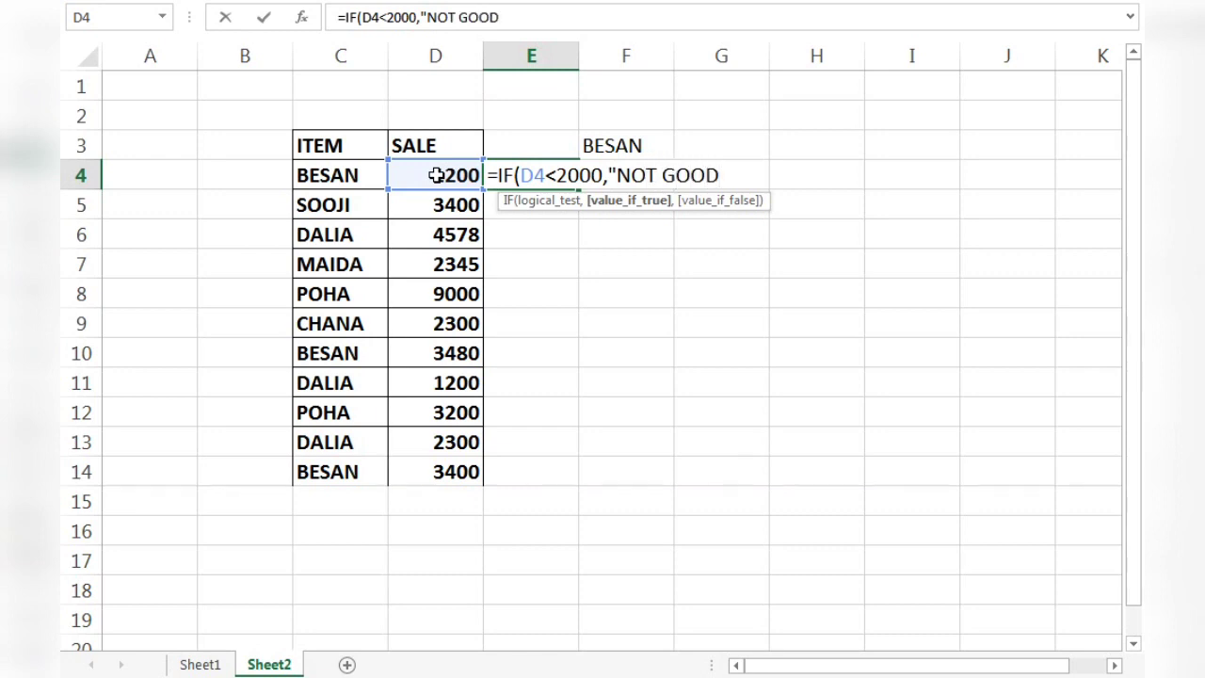
type("\"")
type(",")
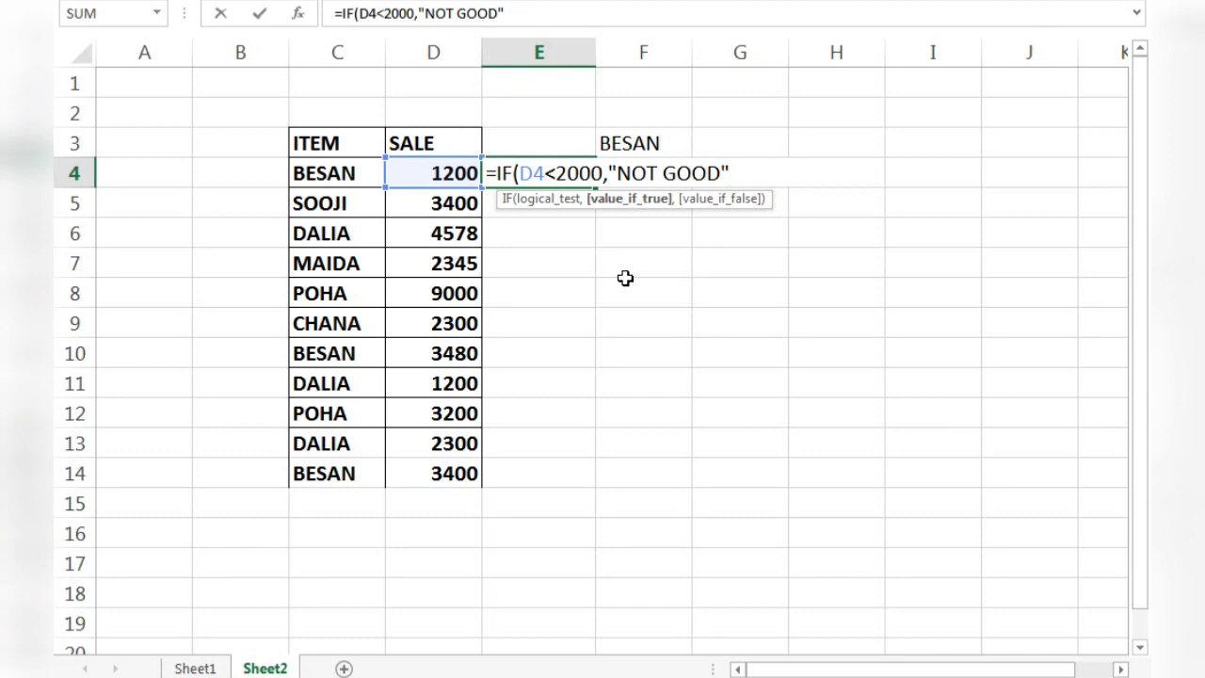
type(",")
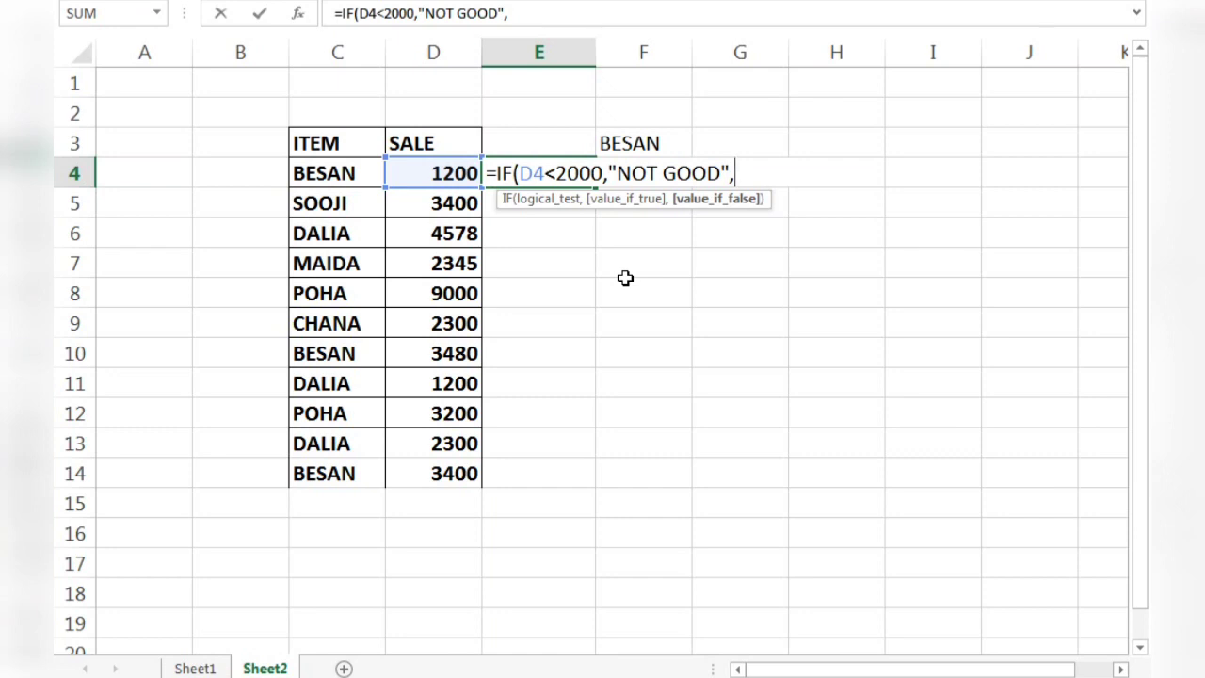
Add "GOOD" as the value if false and complete the IF formula in E4
type("\"GOOD")
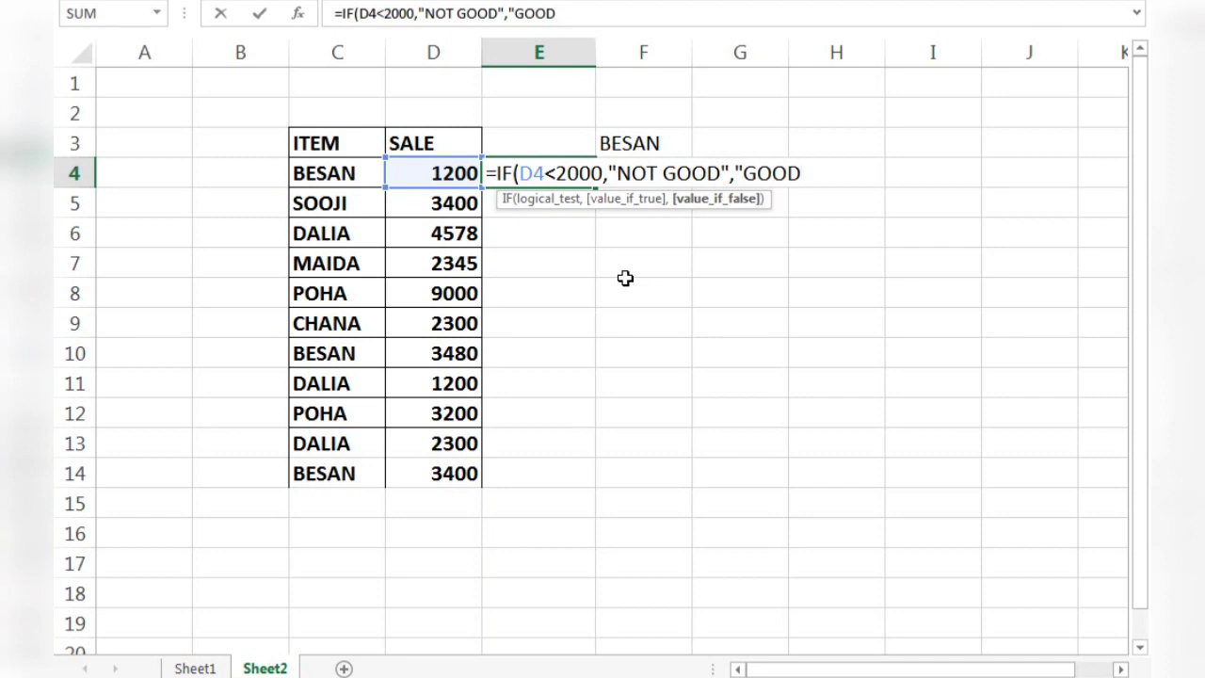
type("\"")
type(")")
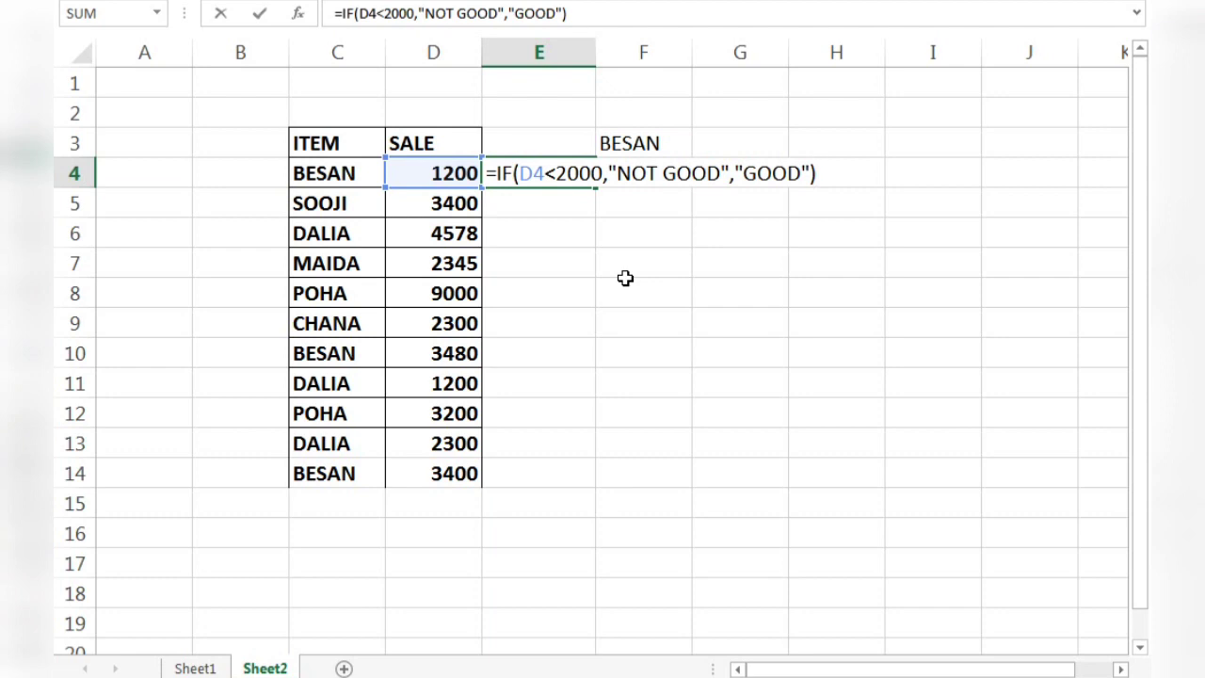
key("Return")
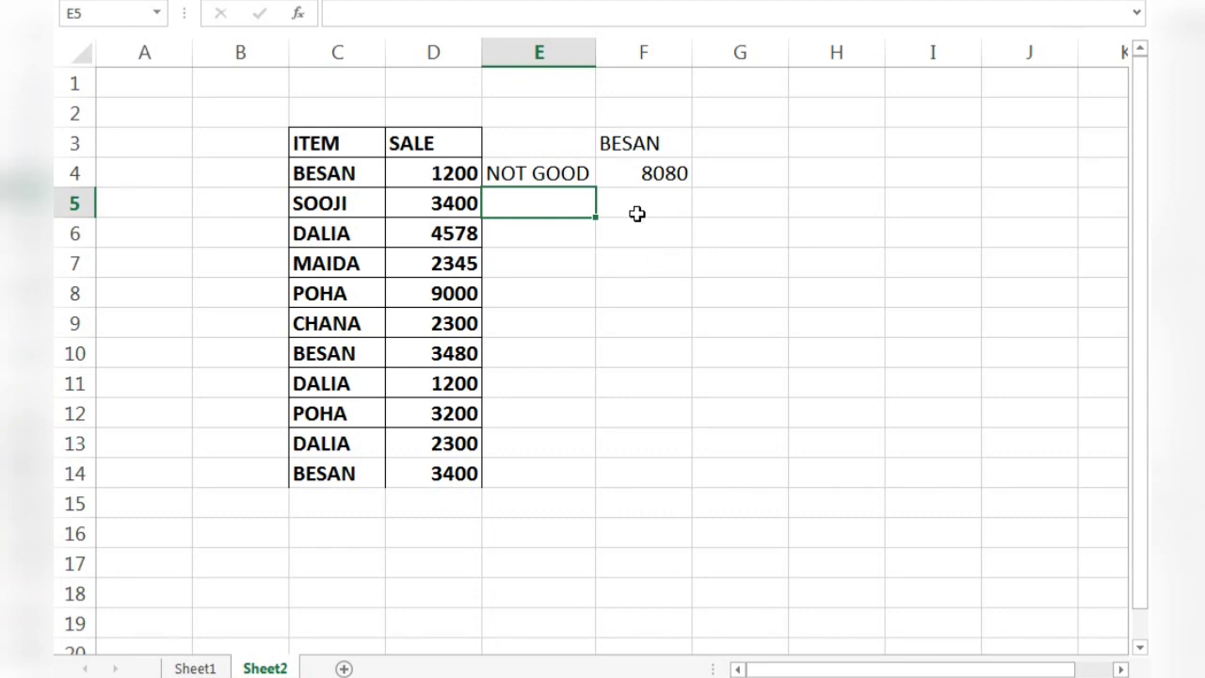
Copy the IF formula from E4 down through E14 for all the sale rows
left_click(584, 177)
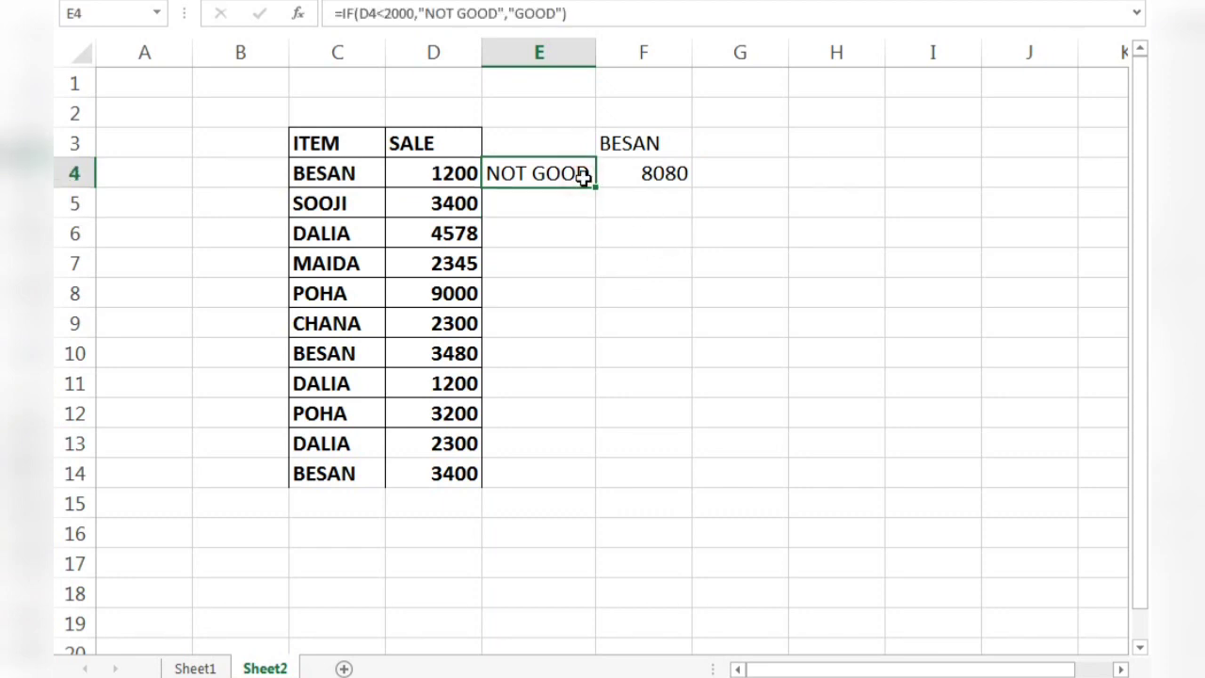
key("ctrl+c")
key("shift+Down")
key("shift+Down")
key("shift+Down")
key("shift+Down")
key("shift+Down")
key("shift+Down")
key("shift+Down")
key("shift+Down")
key("shift+Down")
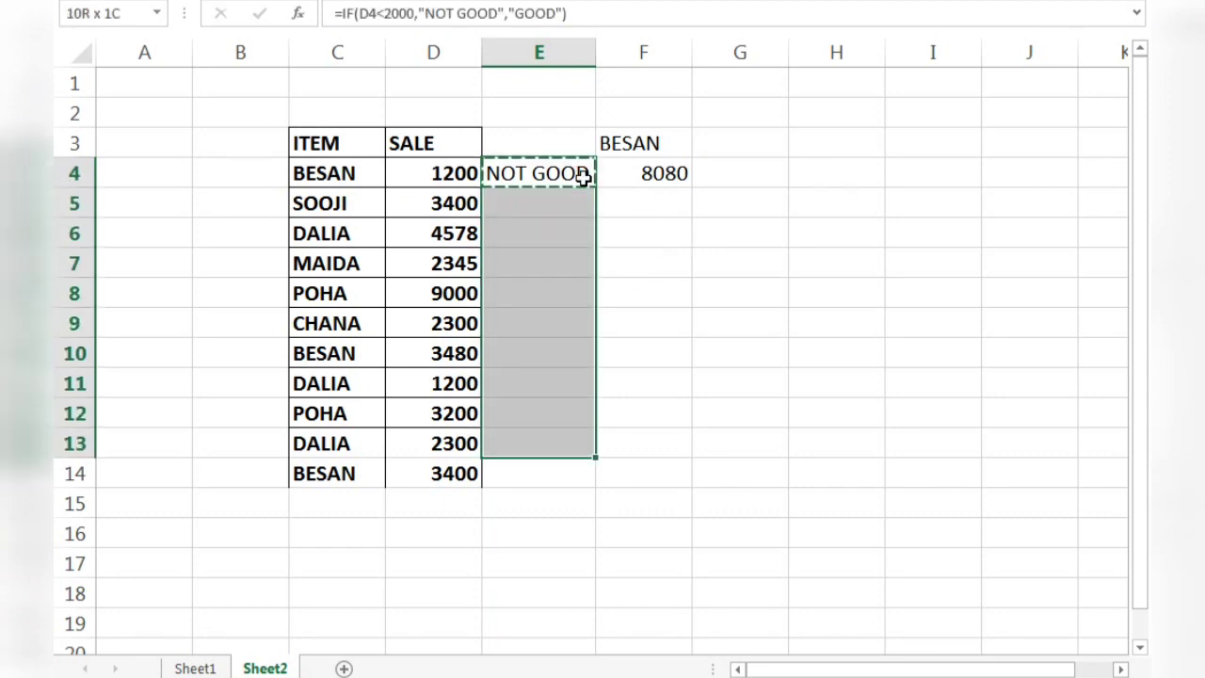
key("shift+Down")
key("ctrl+v")
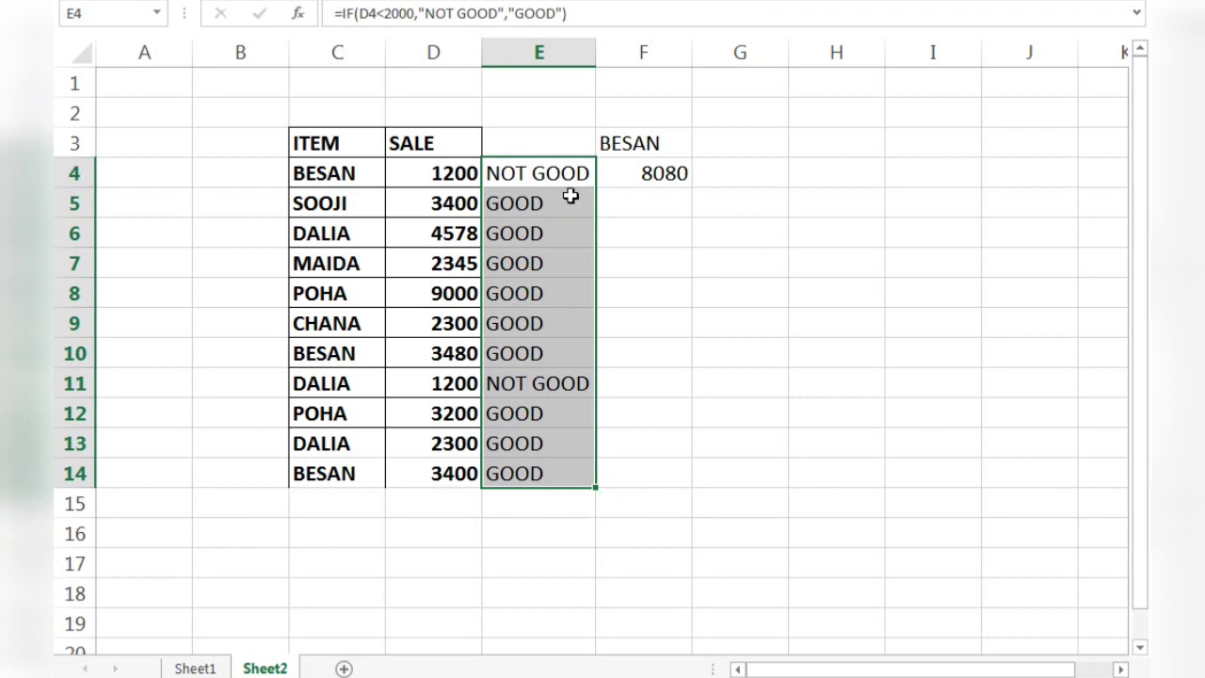
left_click(569, 195)
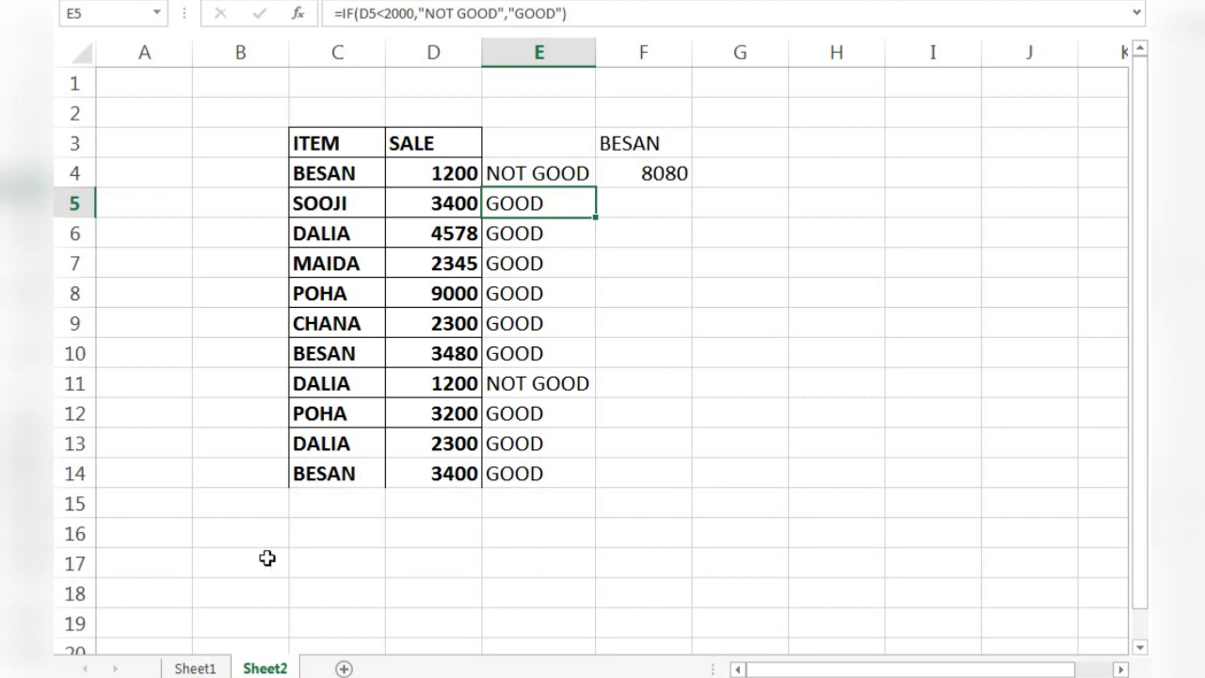
Check the COUNTIF entry in the function list on Sheet1 and clear the IF formulas from E4:E14 on Sheet2
left_click(195, 668)
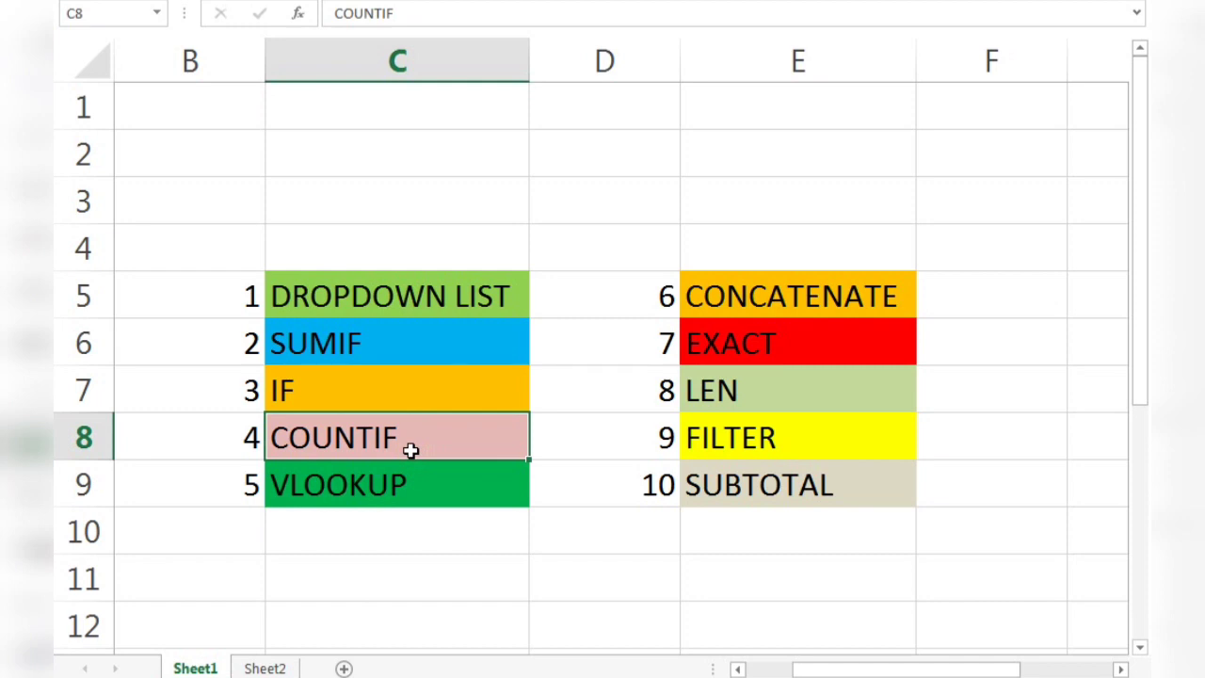
left_click(265, 668)
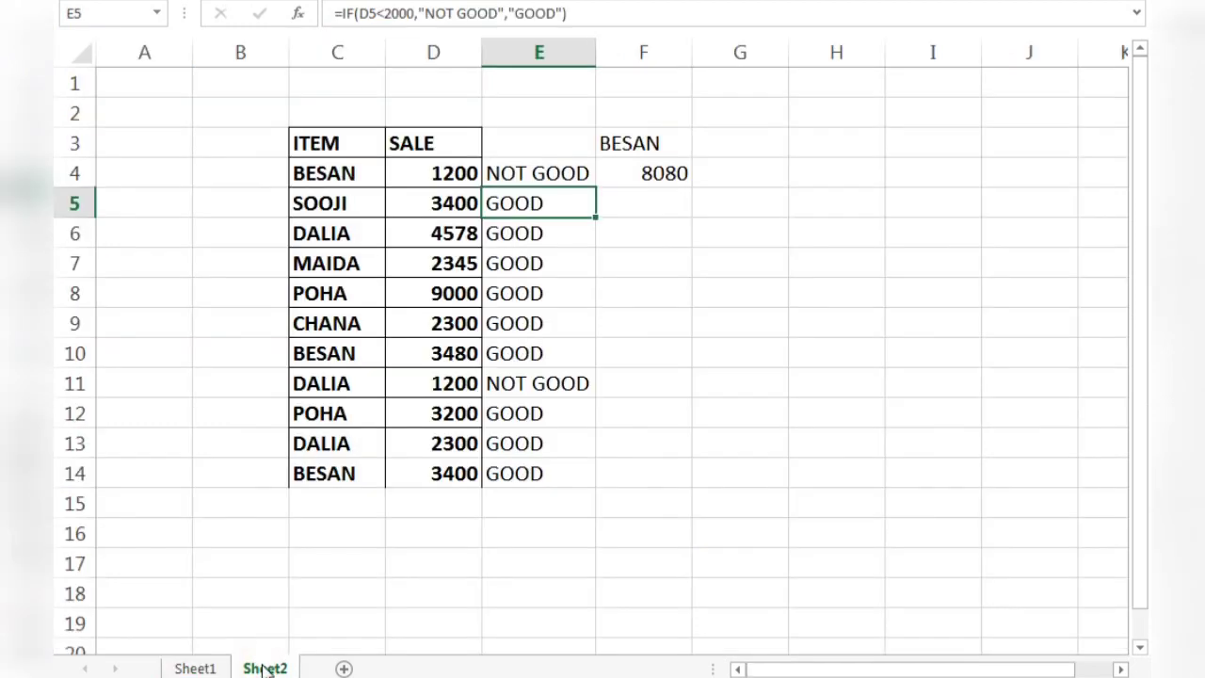
key("Up")
key("shift+Down")
key("shift+Down")
key("shift+Down")
key("shift+Down")
key("shift+Down")
key("shift+Down")
key("shift+Down")
key("shift+Down")
key("shift+Down")
key("shift+Down")
key("shift+Down")
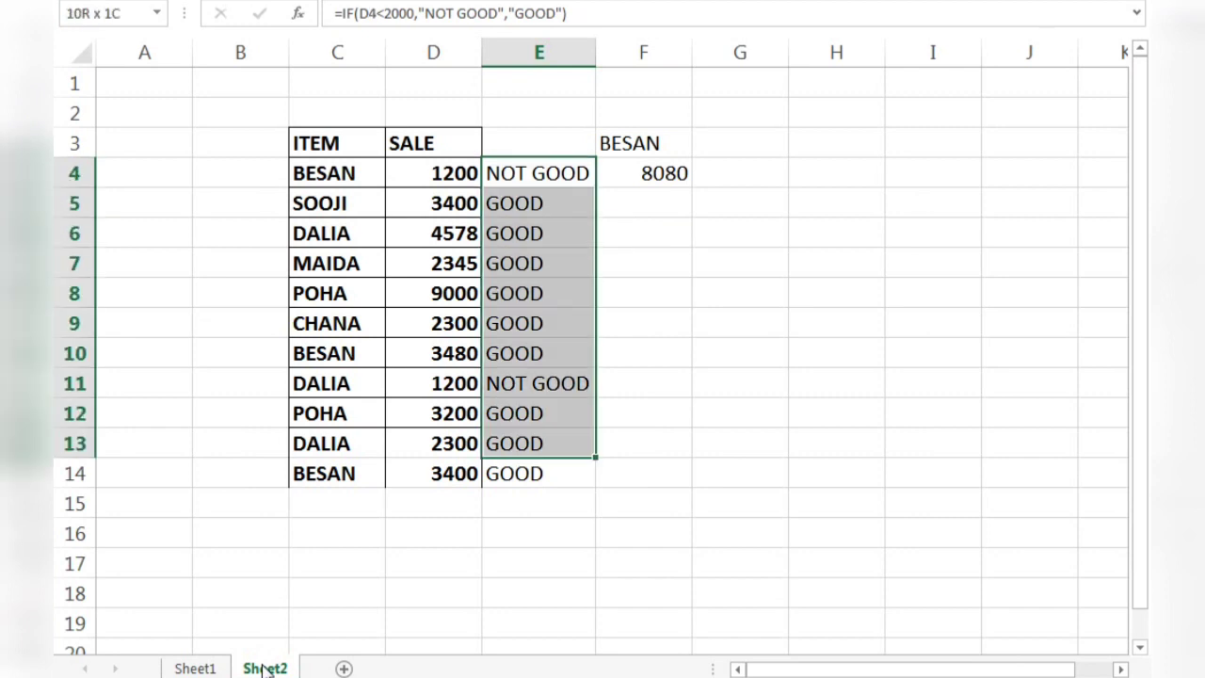
key("shift+Up")
key("Delete")
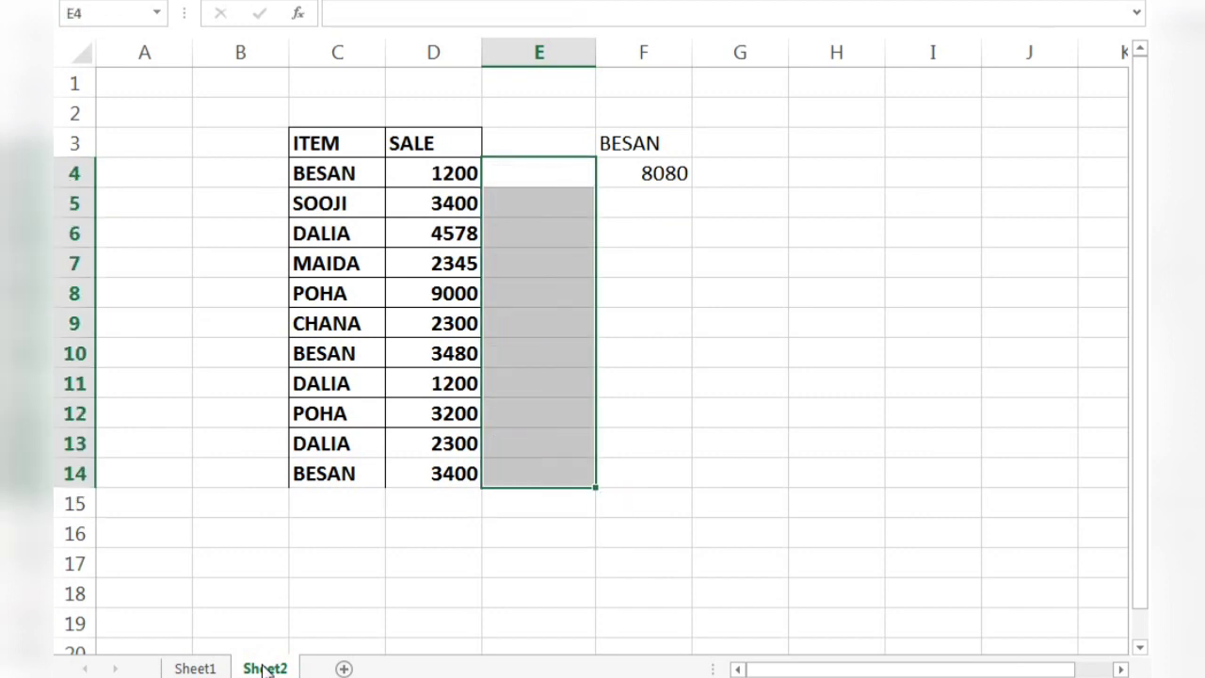
left_click(553, 172)
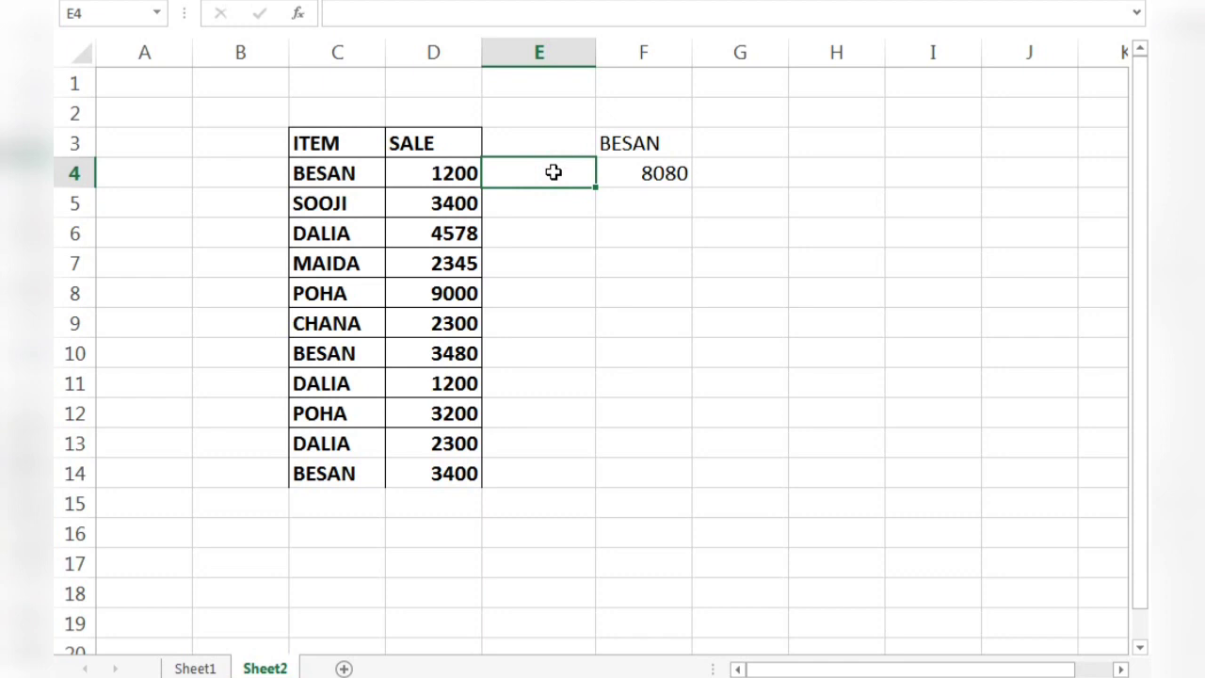
key("Right")
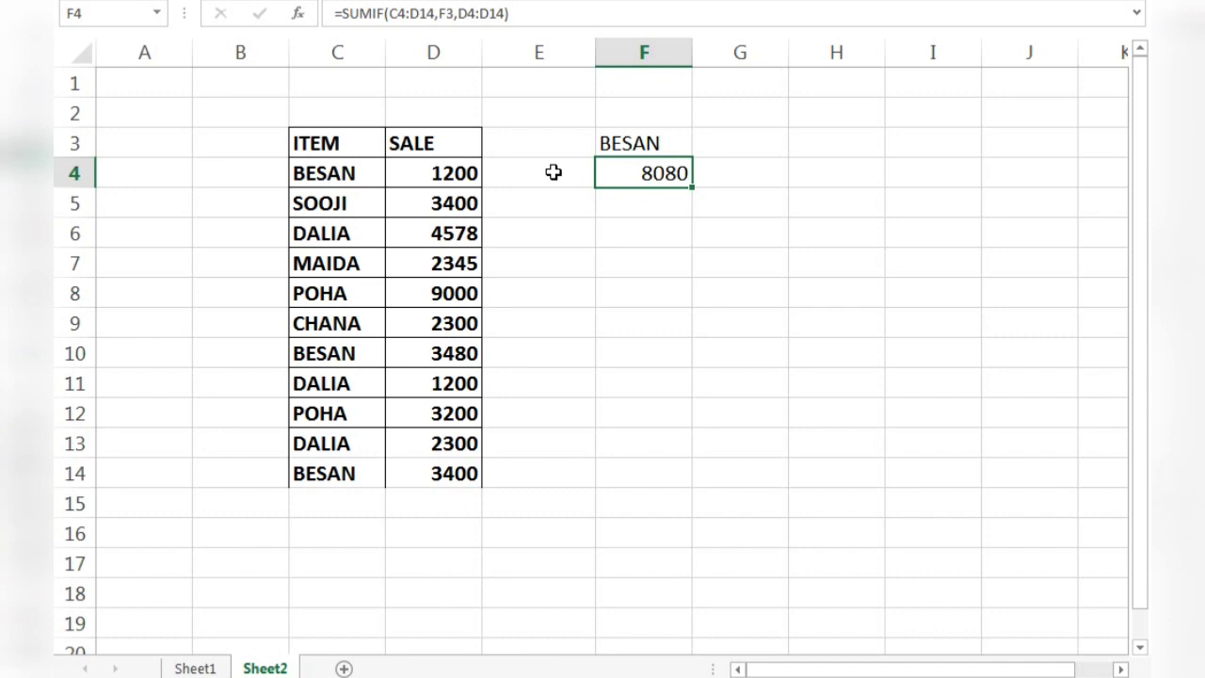
type("=COUM")
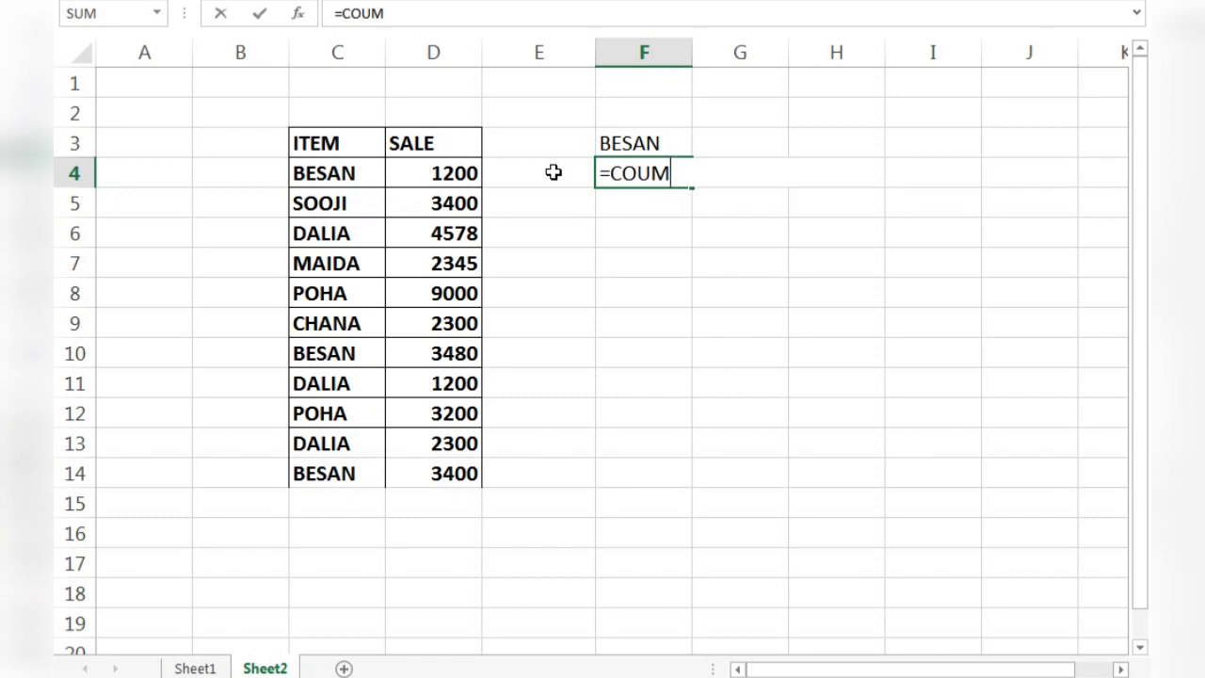
key("BackSpace")
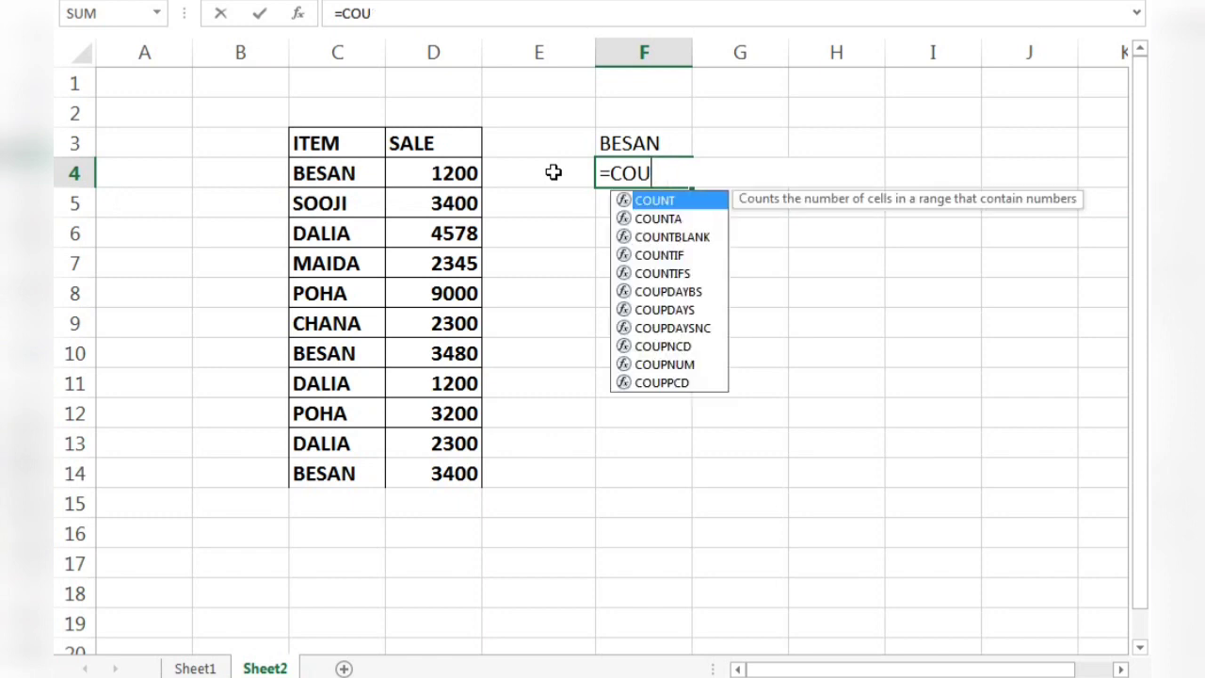
type("NIF")
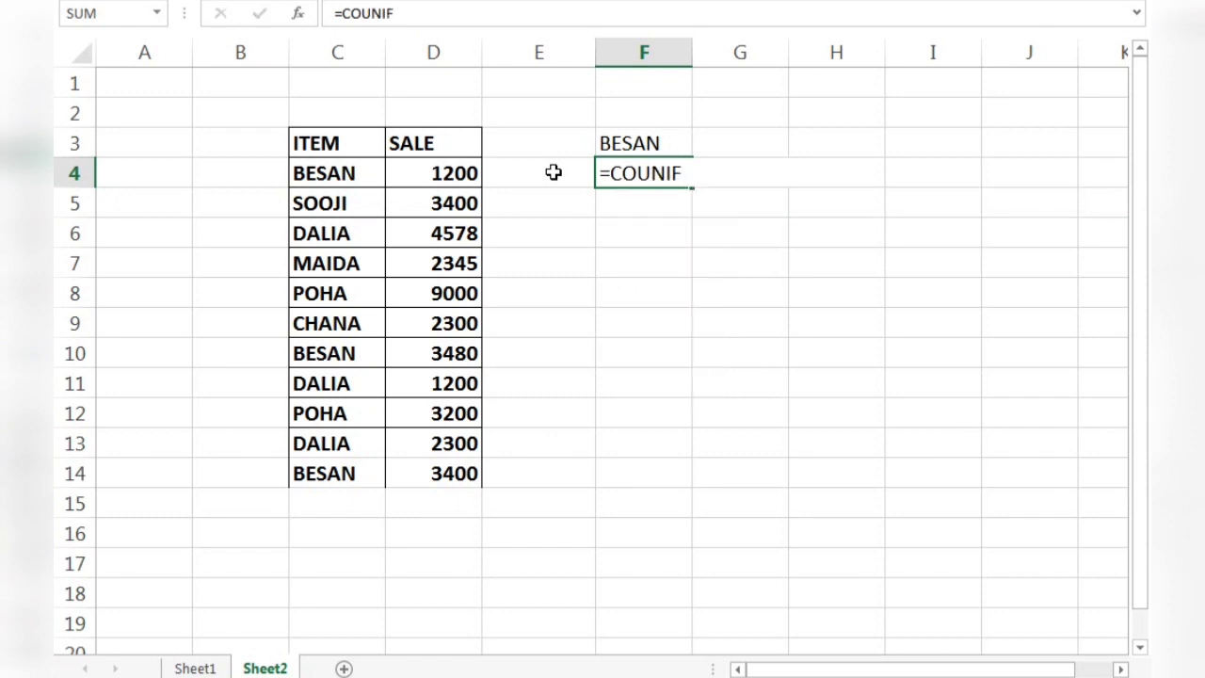
key("Tab")
key("Left")
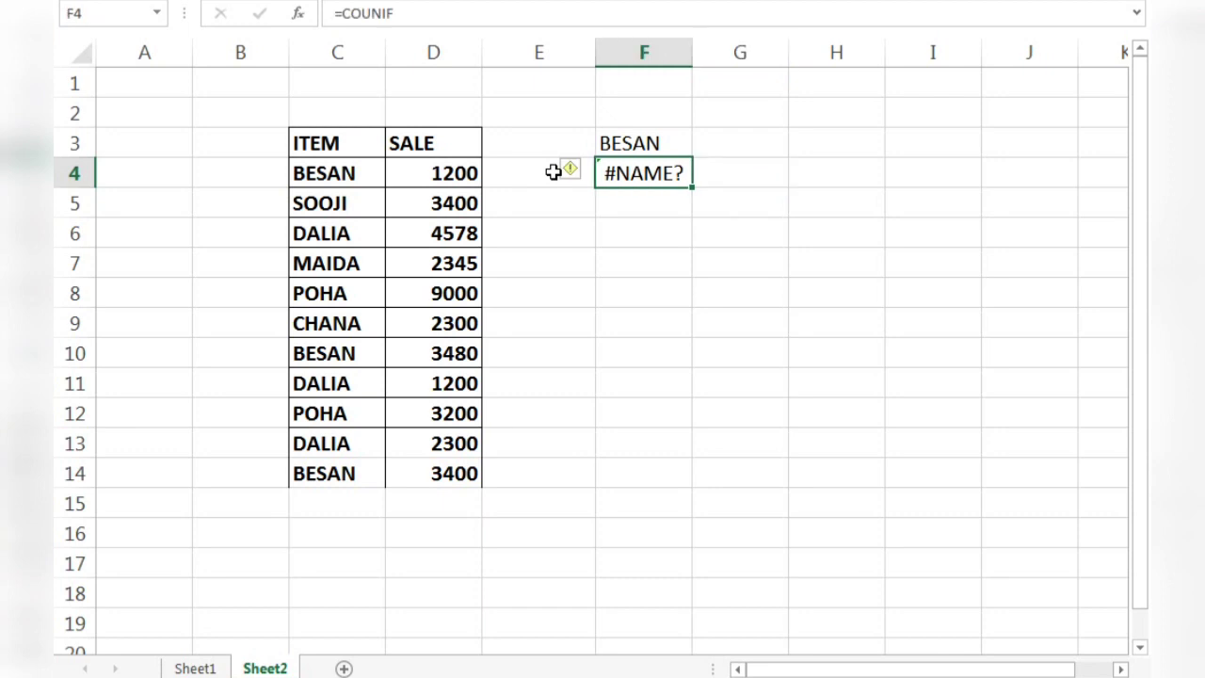
Enter a COUNTIF formula in F4 that counts the item in F3 within the range C4:C14
type("=COUNT")
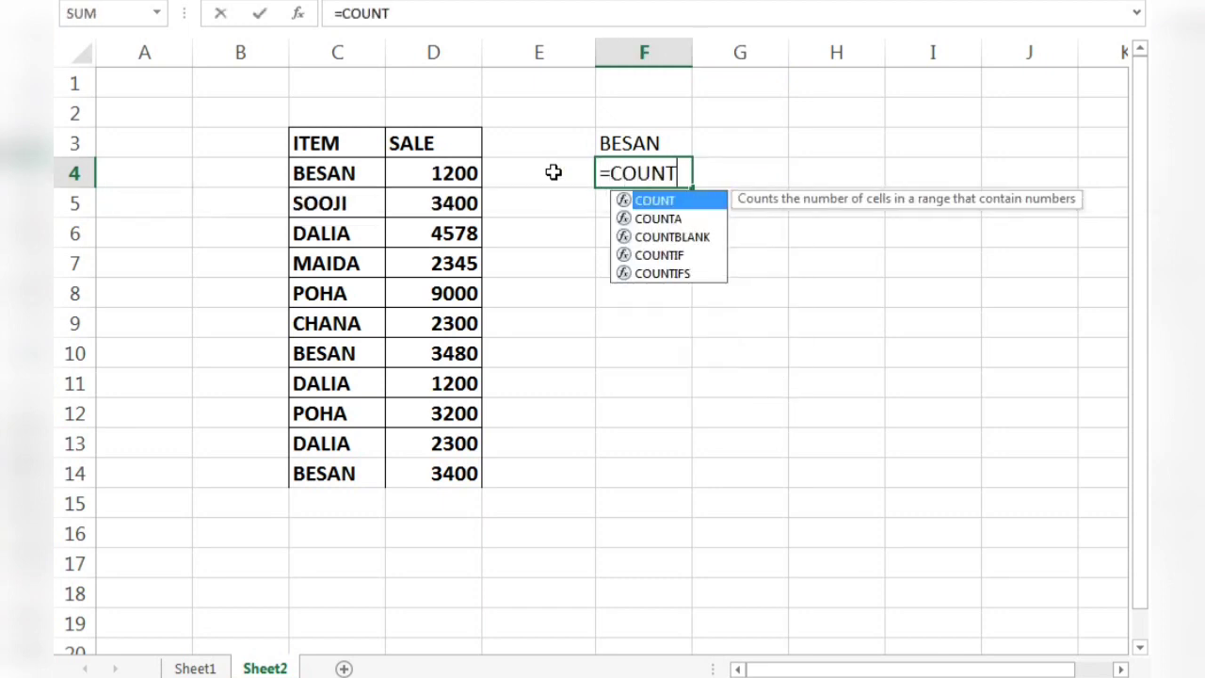
type("IF(")
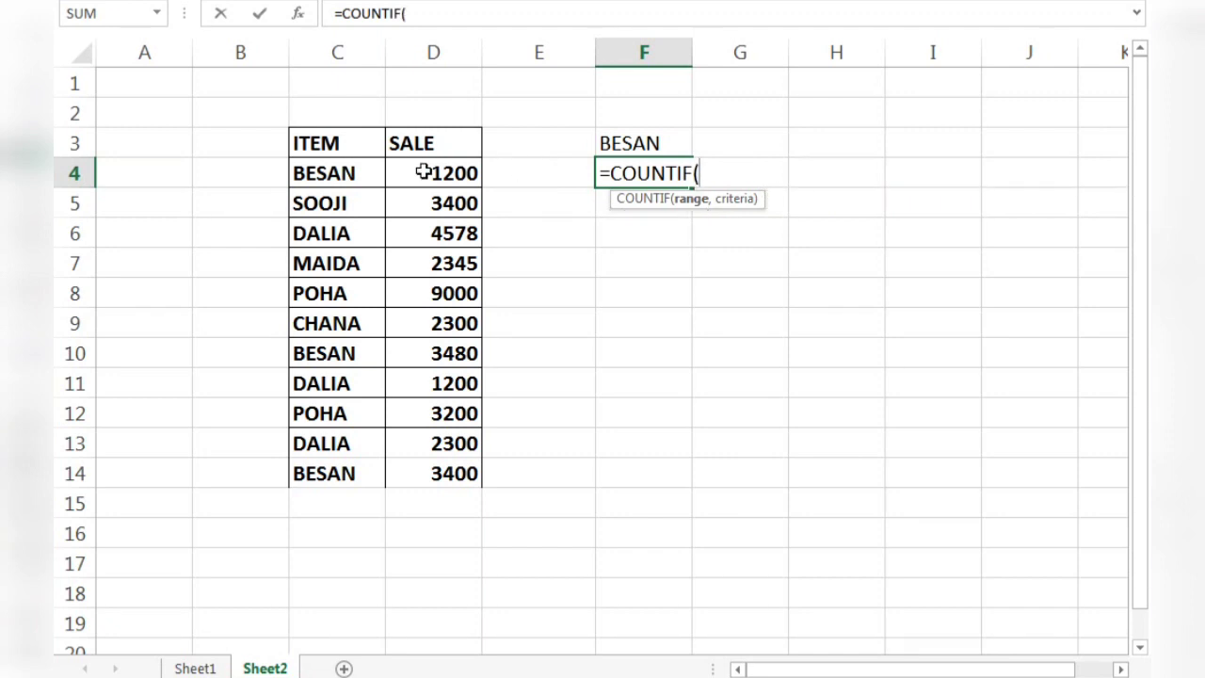
left_click(306, 172)
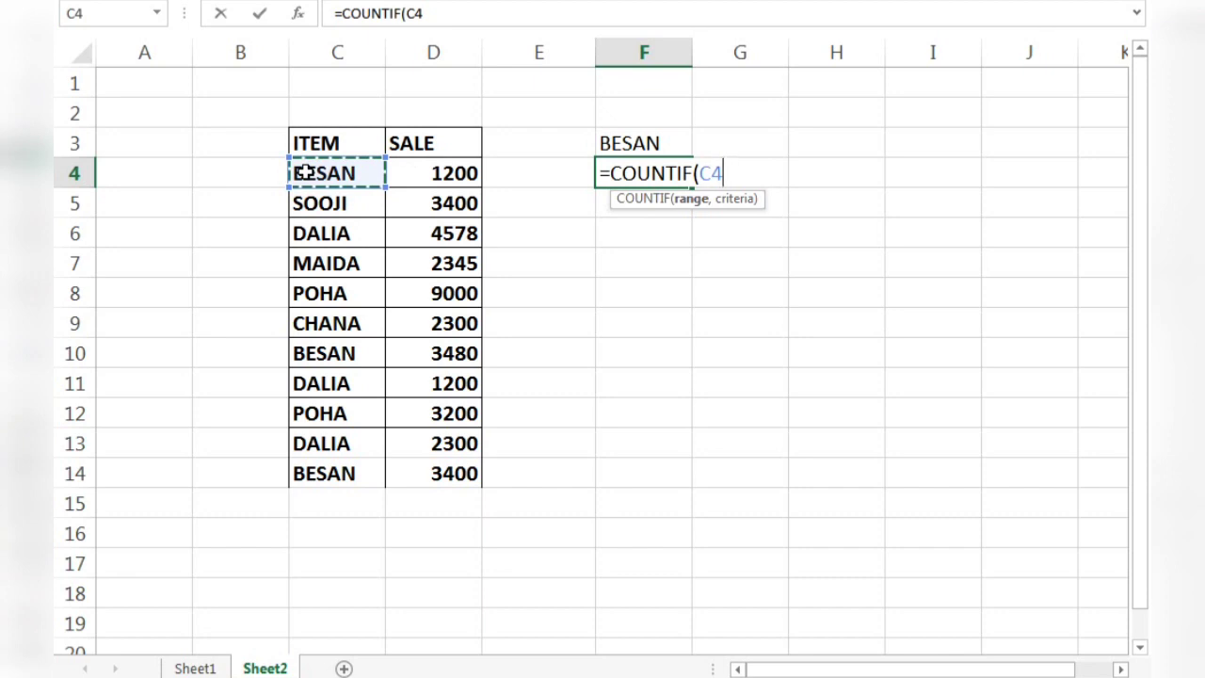
left_click_drag(306, 172, 311, 473)
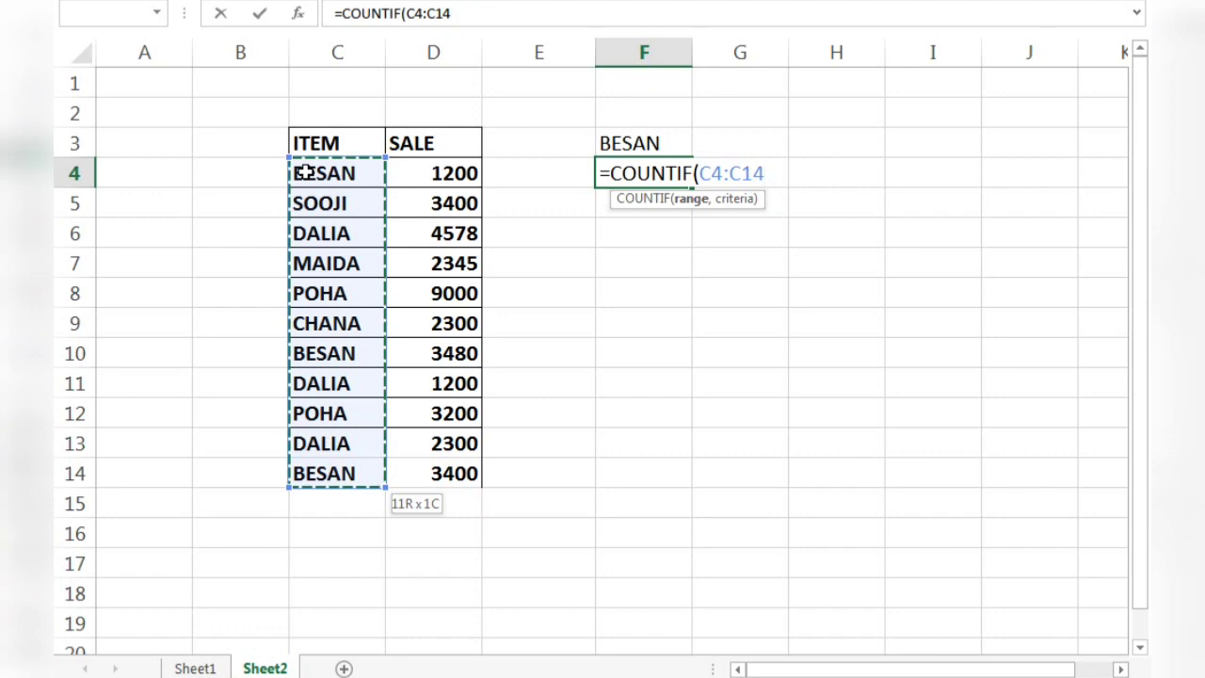
type(",")
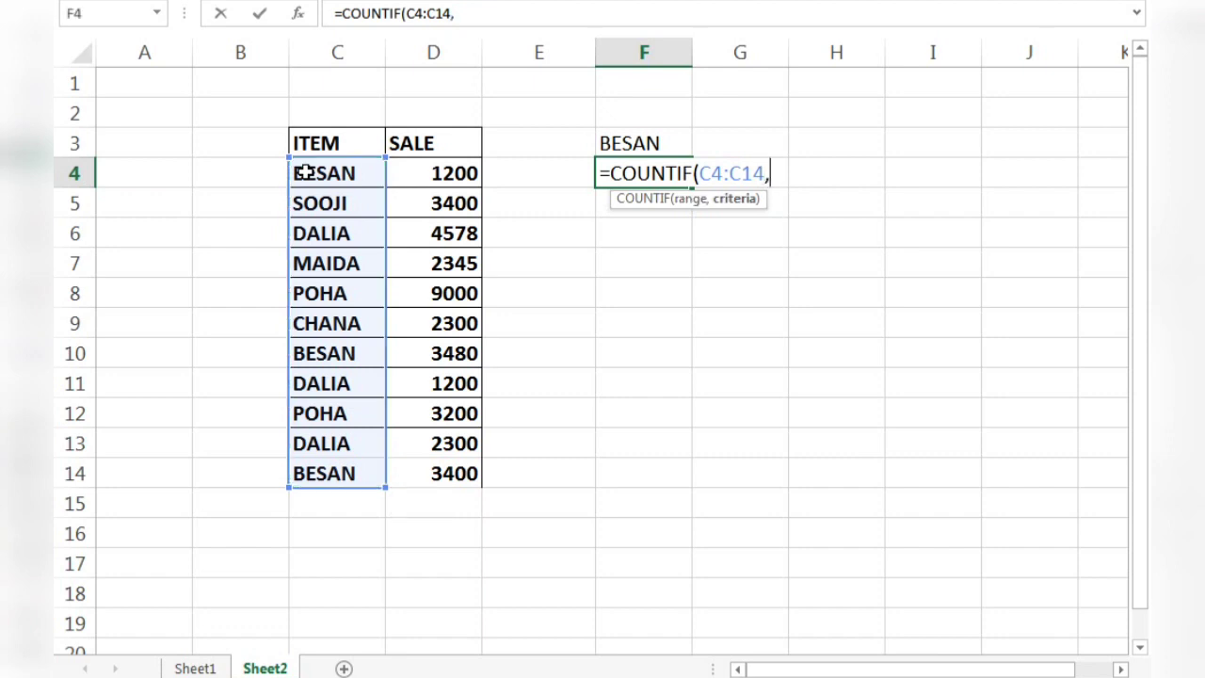
left_click(624, 139)
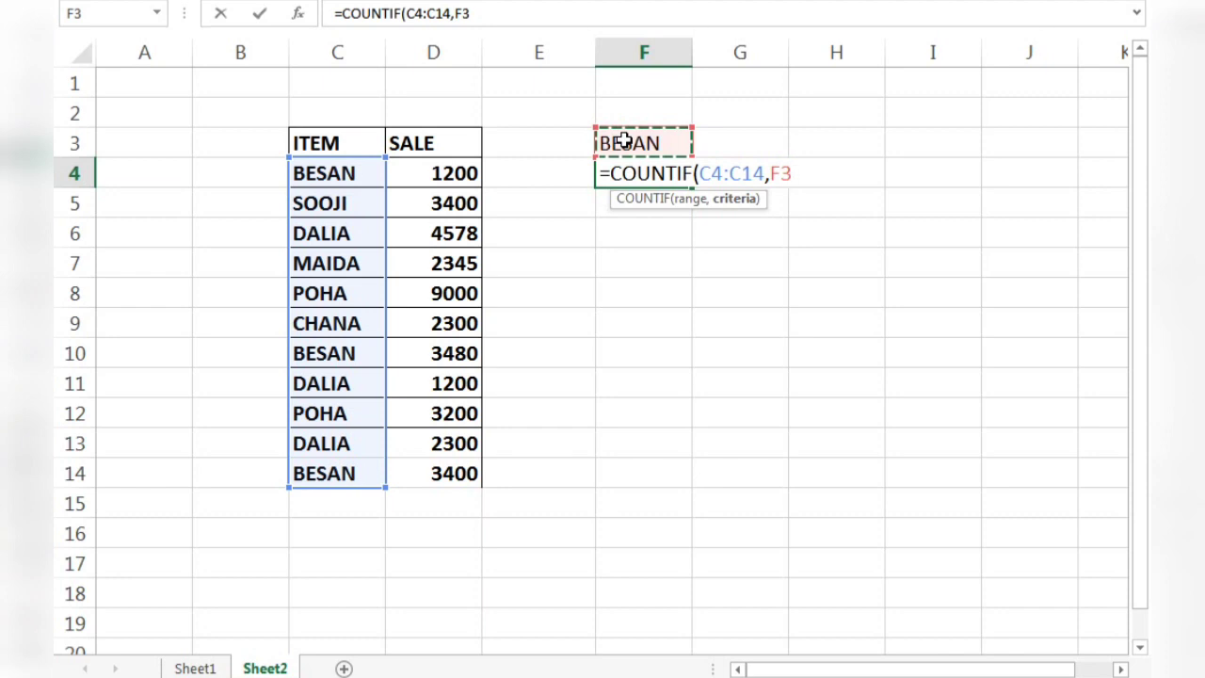
type(")")
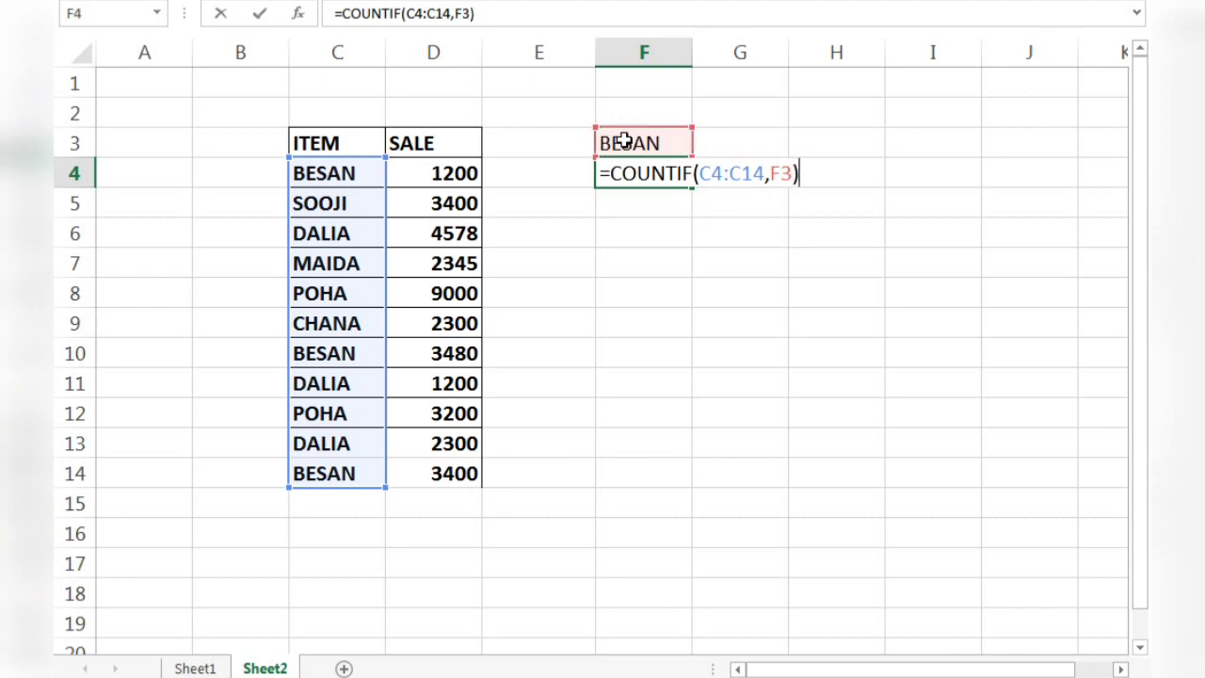
key("Return")
Check the COUNTIF result in F4 against each BESAN row in the ITEM column
left_click(628, 140)
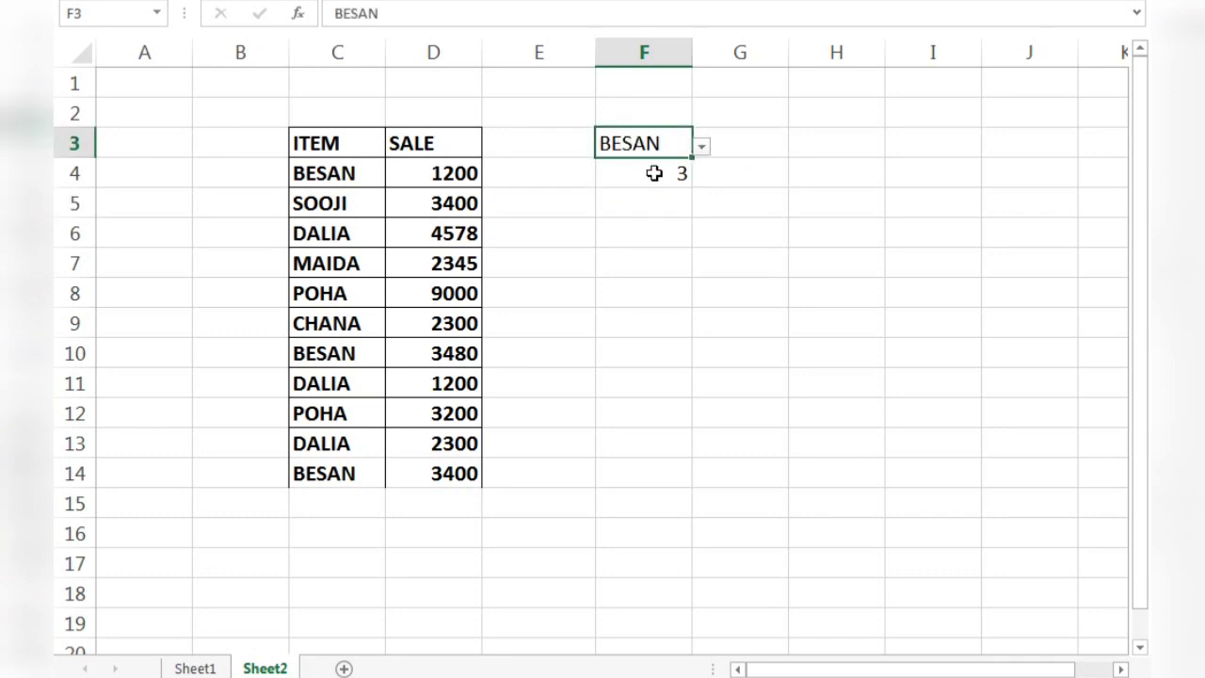
left_click(652, 172)
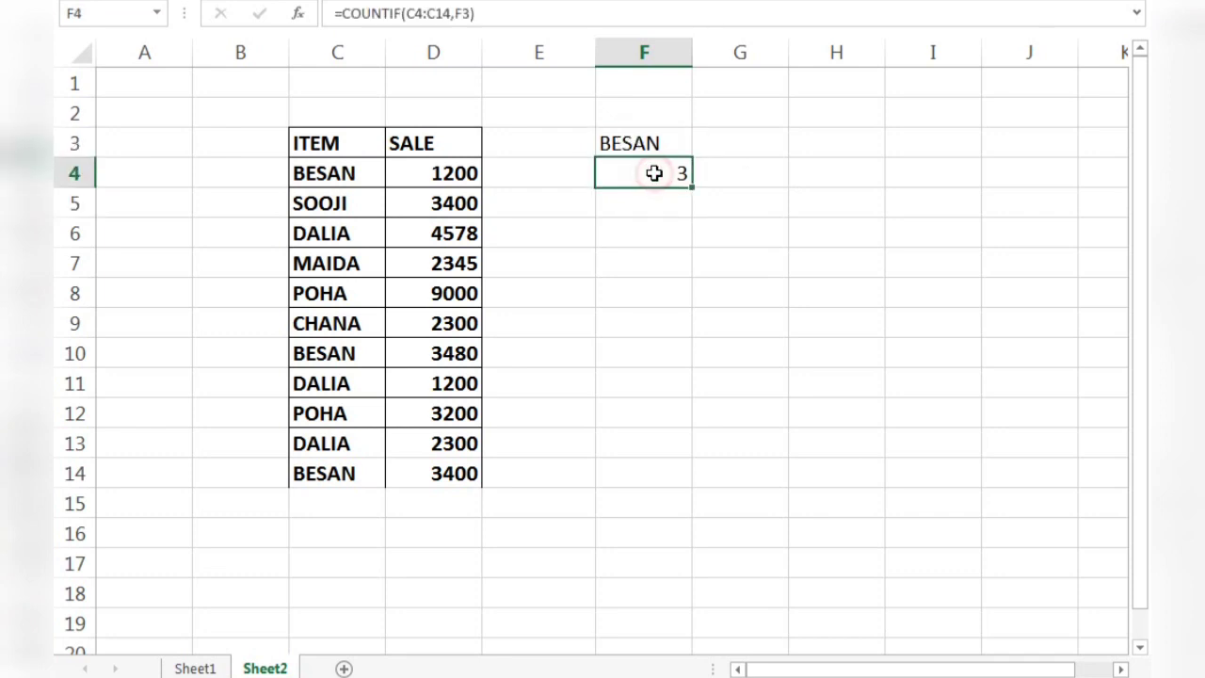
left_click(347, 170)
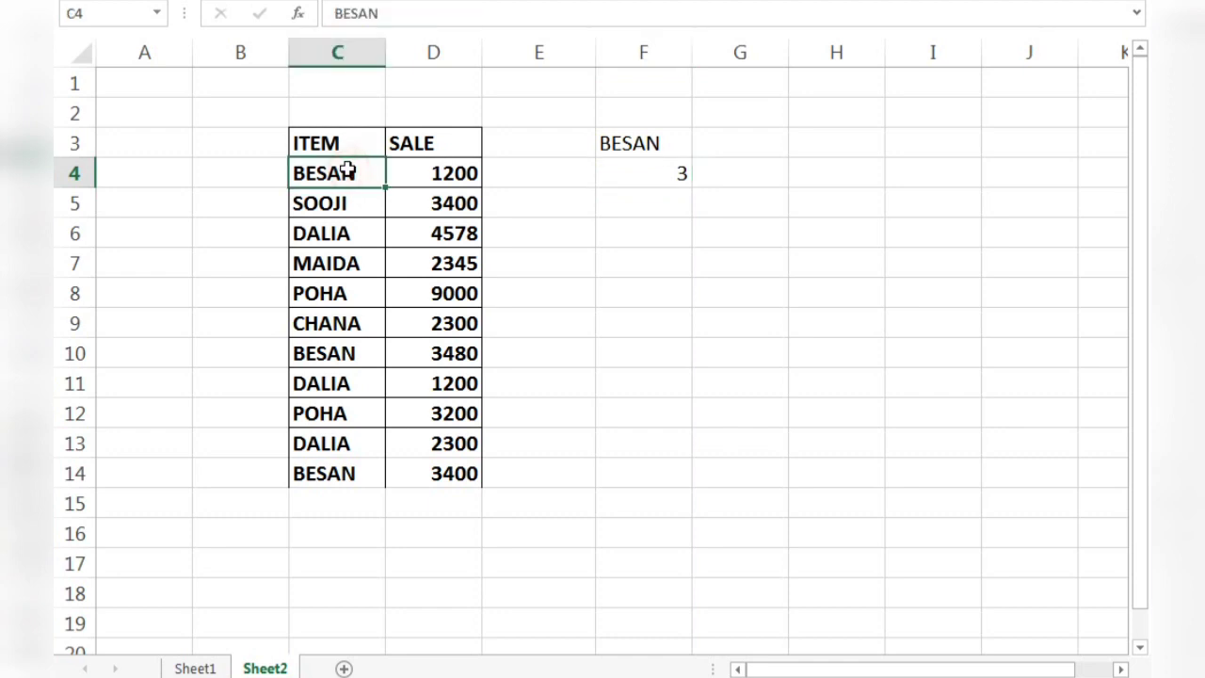
left_click(334, 349)
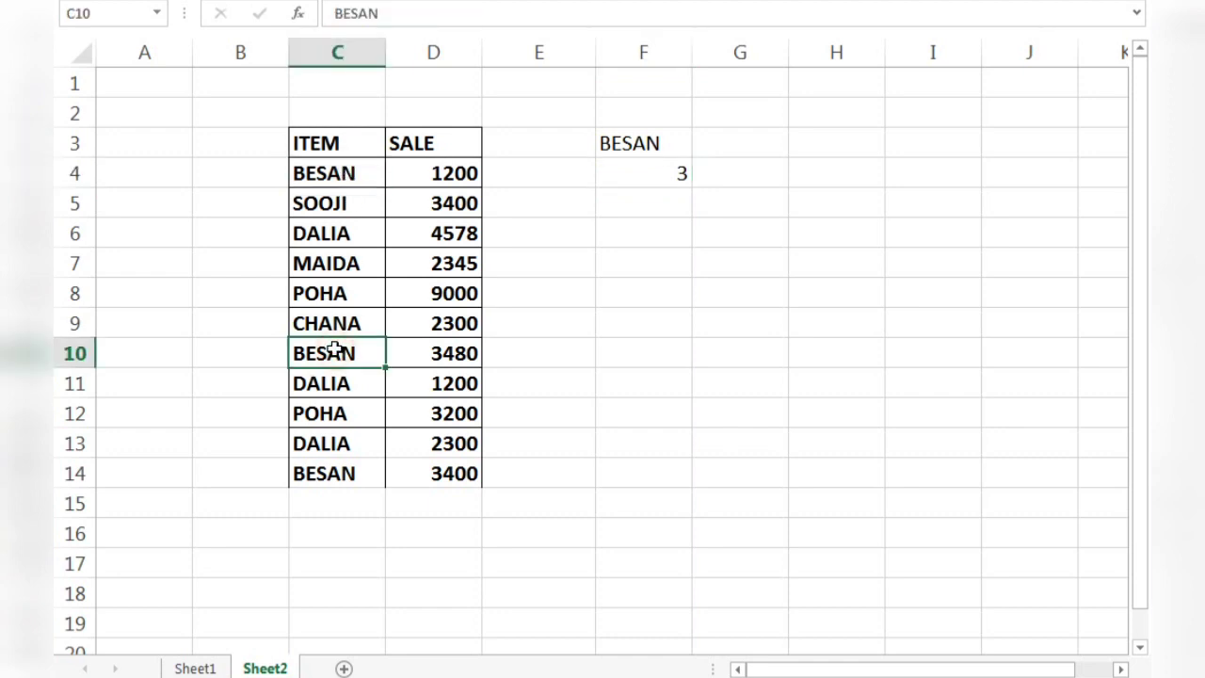
left_click(316, 470)
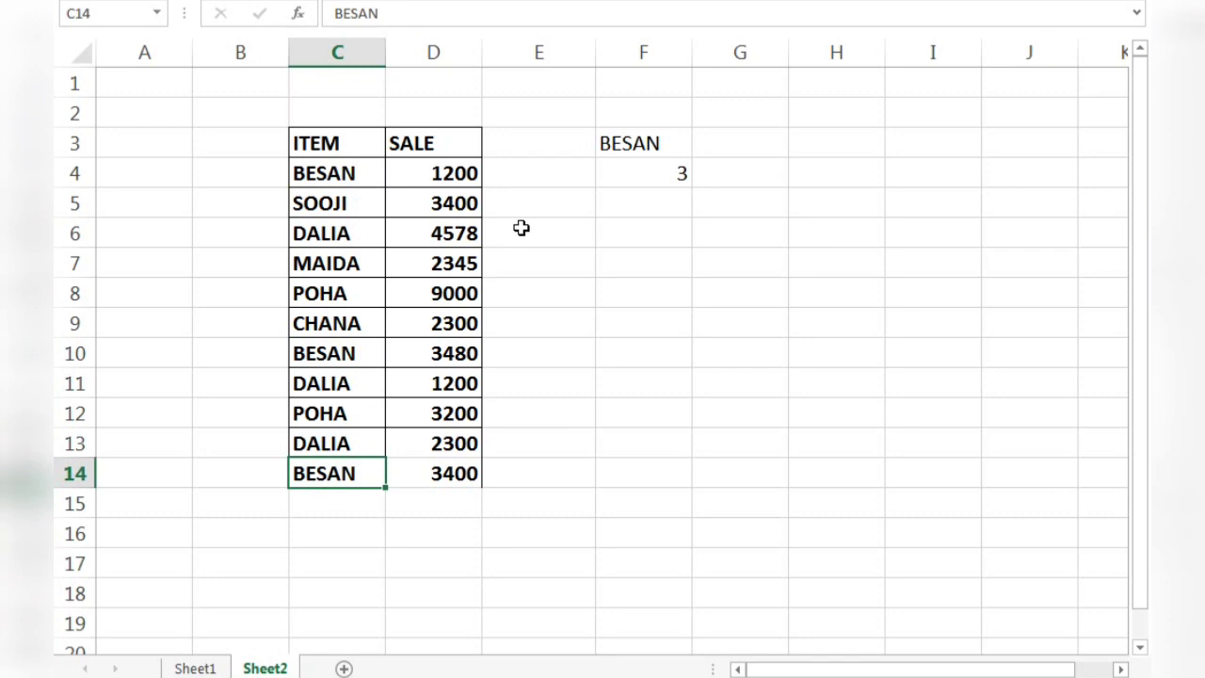
Test the COUNTIF formula by choosing DALIA and then MAIDA from the dropdown list in F3
left_click(675, 147)
left_click(701, 149)
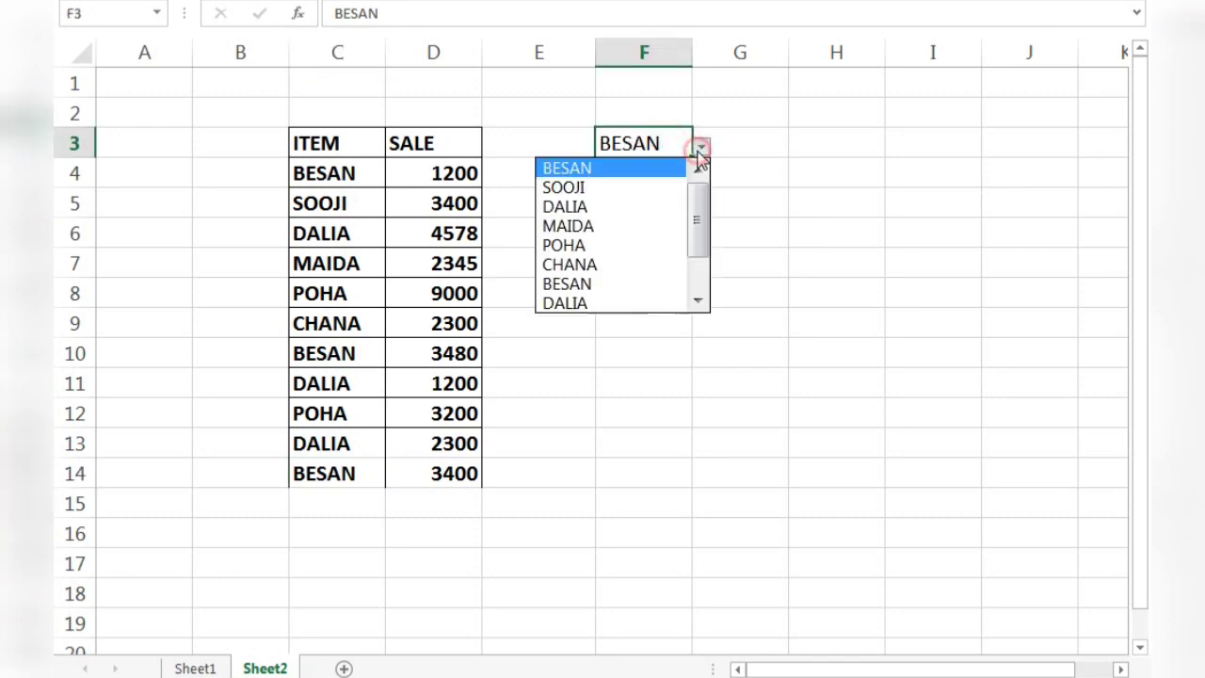
left_click(613, 208)
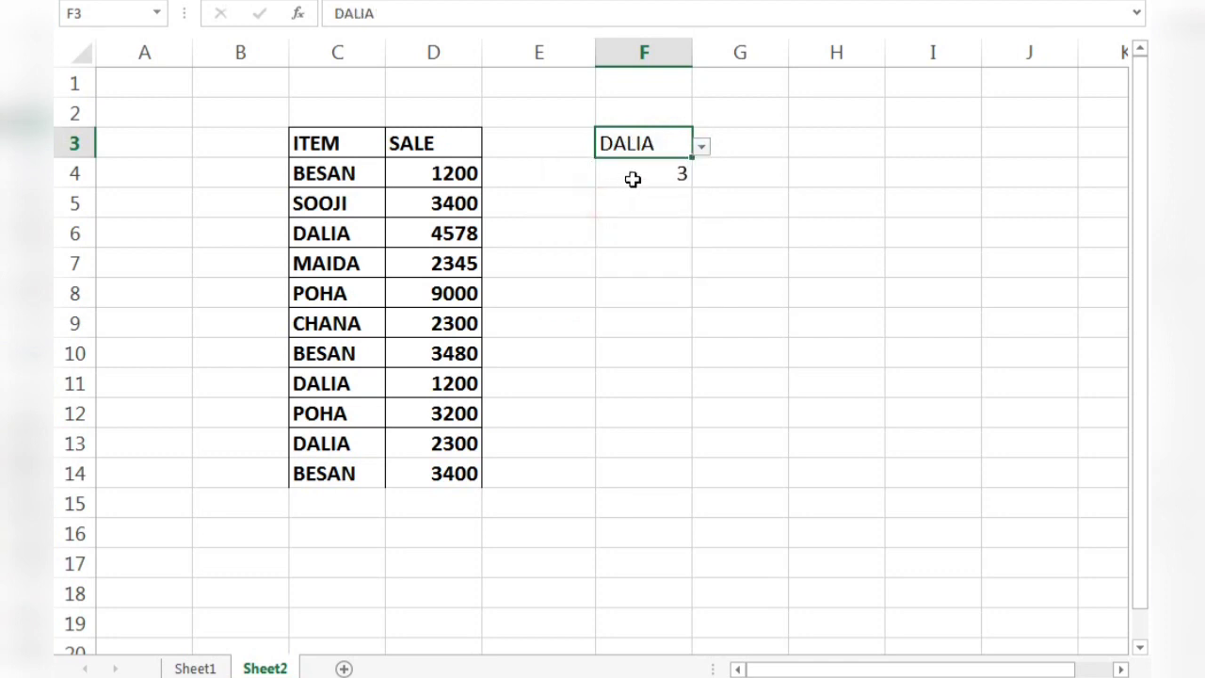
left_click(703, 148)
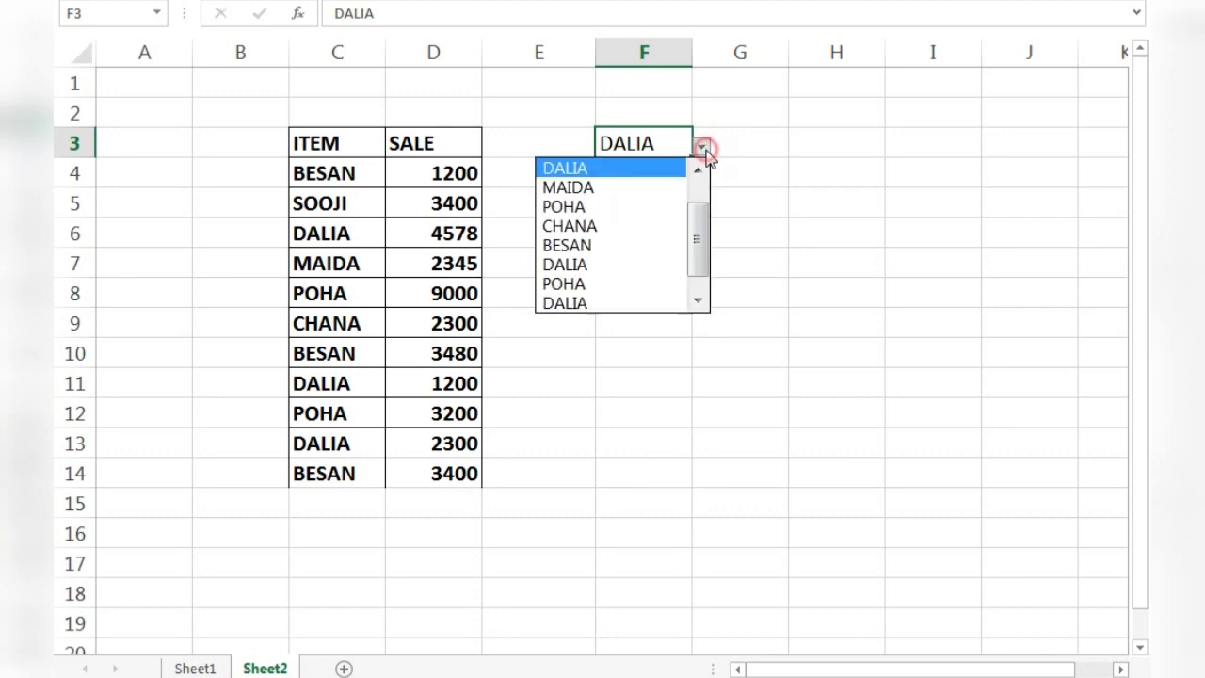
left_click(622, 189)
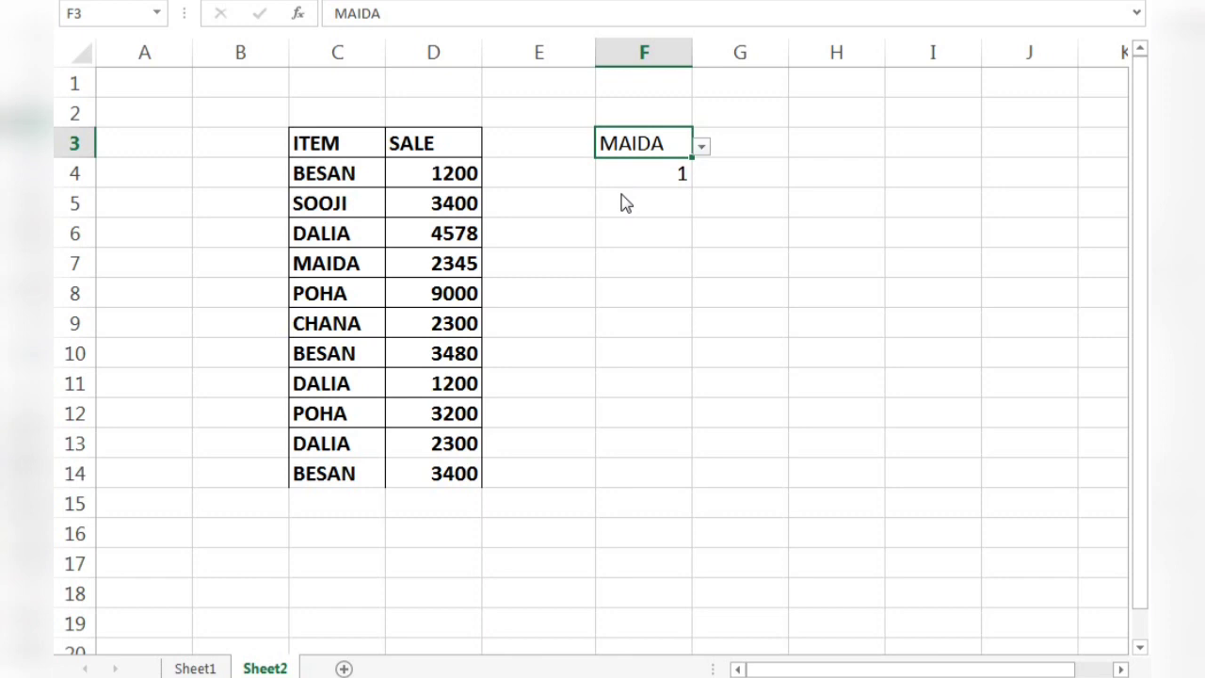
Select the VLOOKUP entry in the function list on Sheet1 and return to Sheet2
left_click(195, 669)
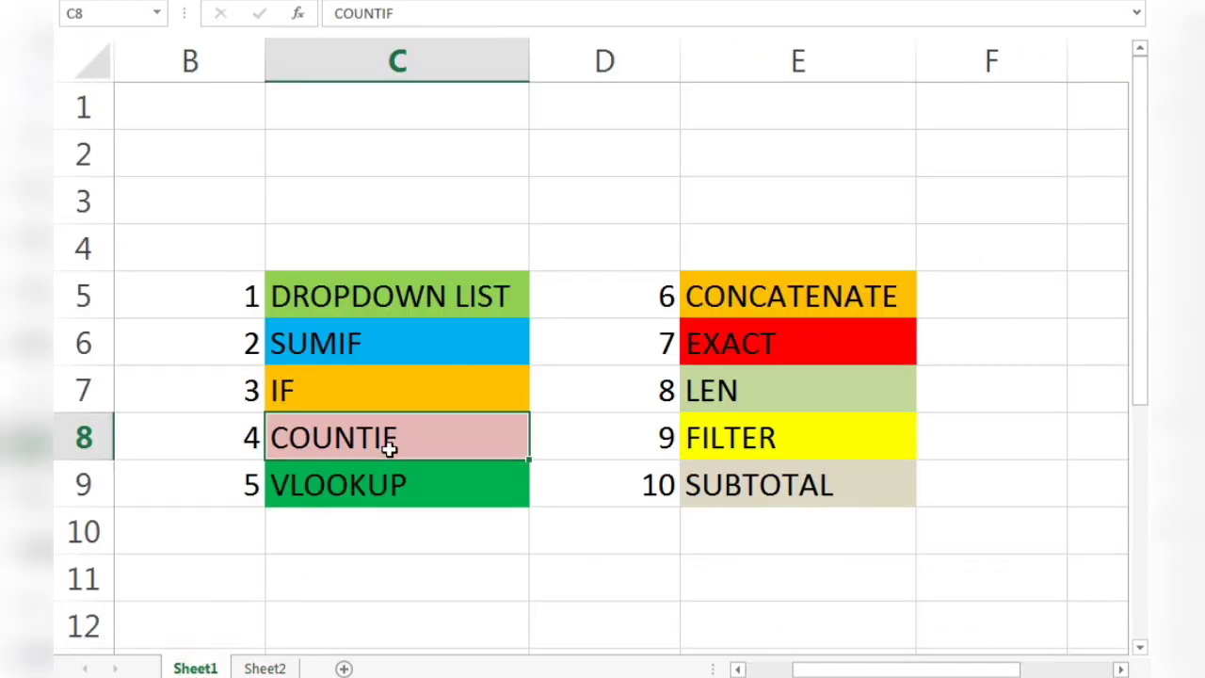
left_click(384, 482)
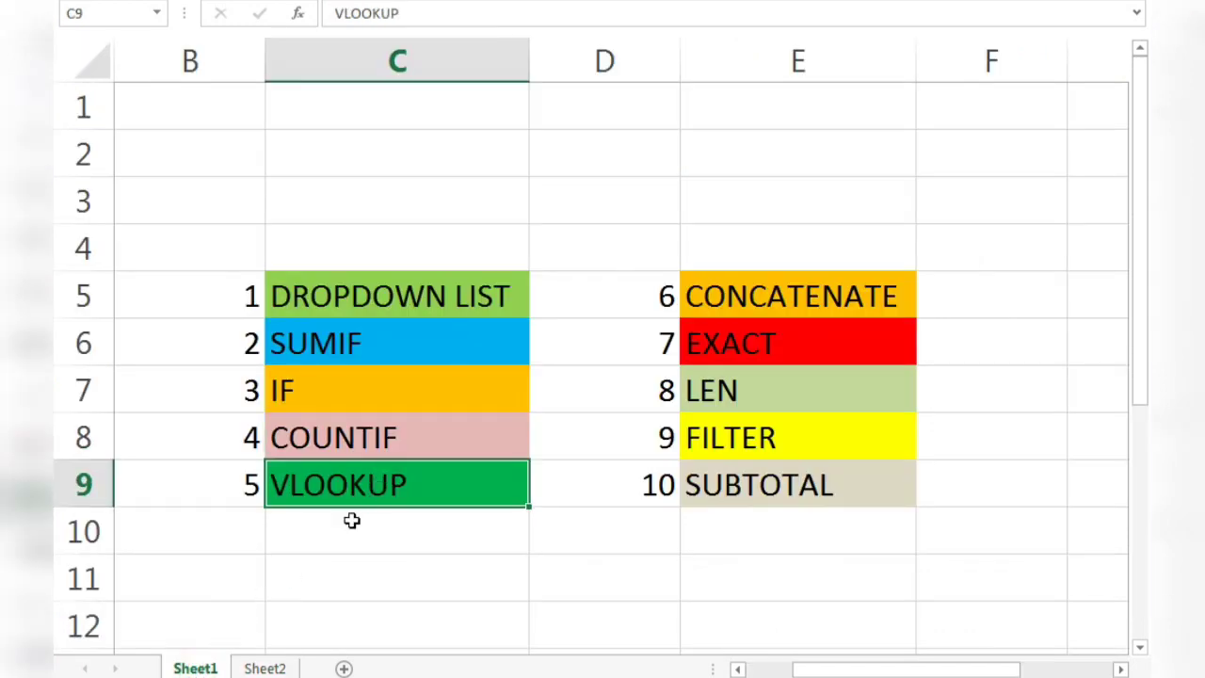
left_click(276, 668)
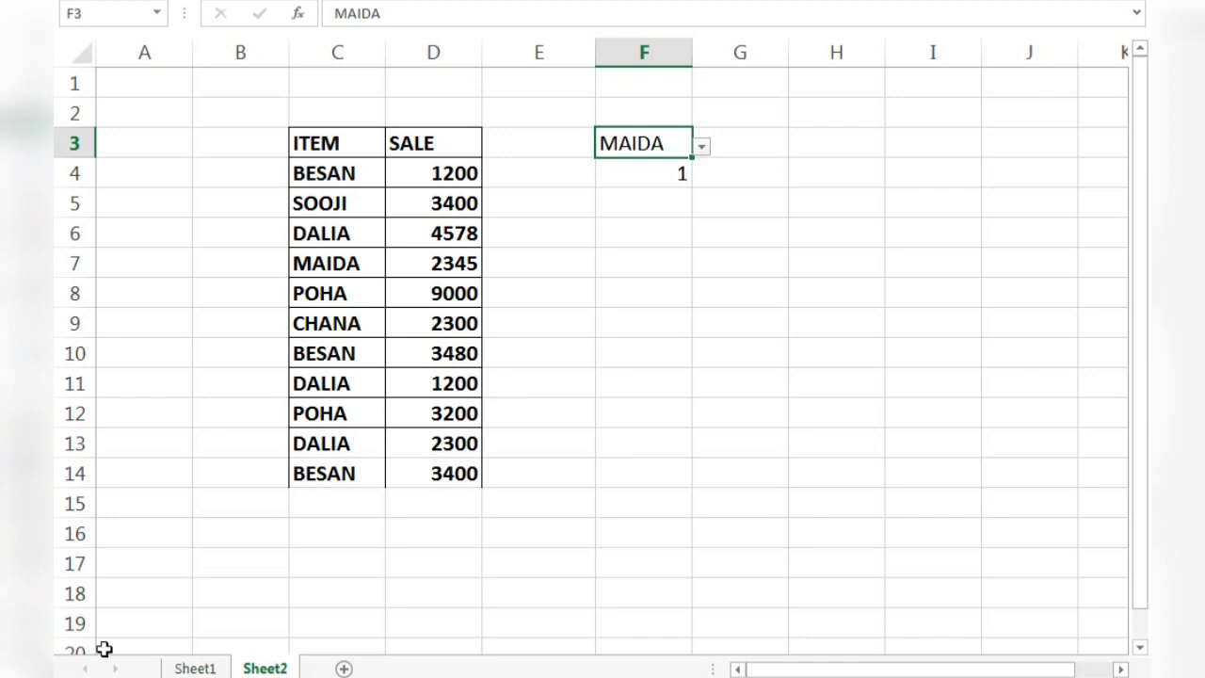
Start a VLOOKUP formula in E4 with F3 as the lookup value
left_click(530, 173)
type("=")
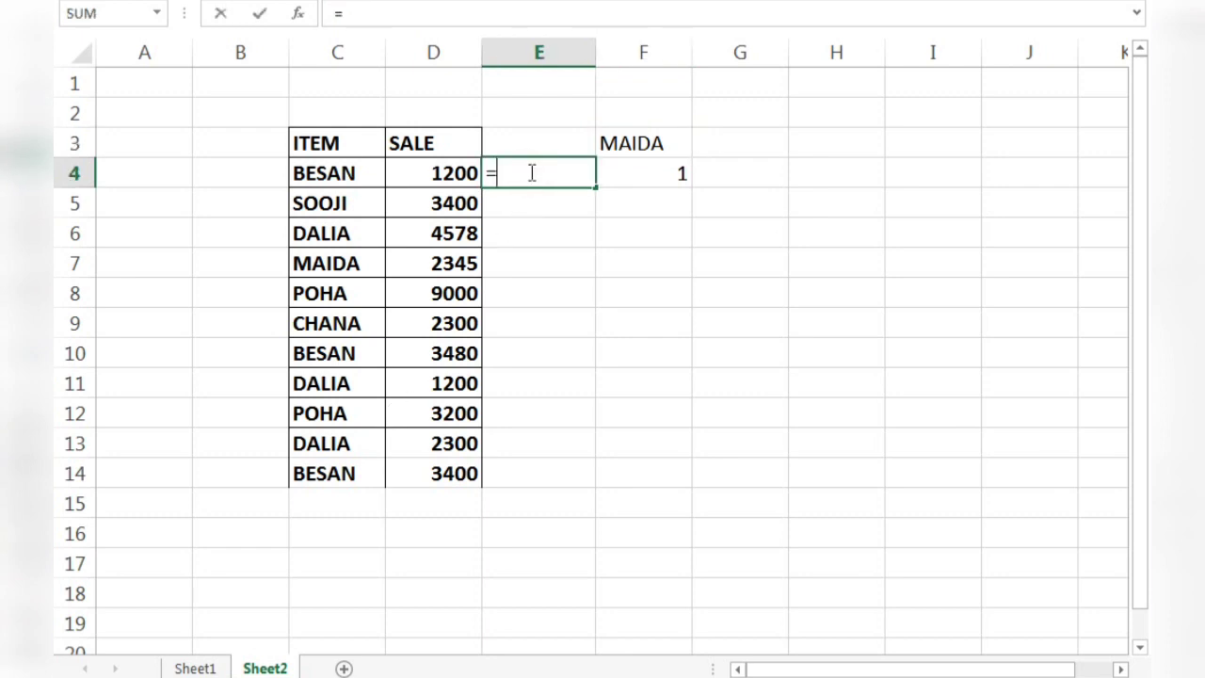
type("VLO")
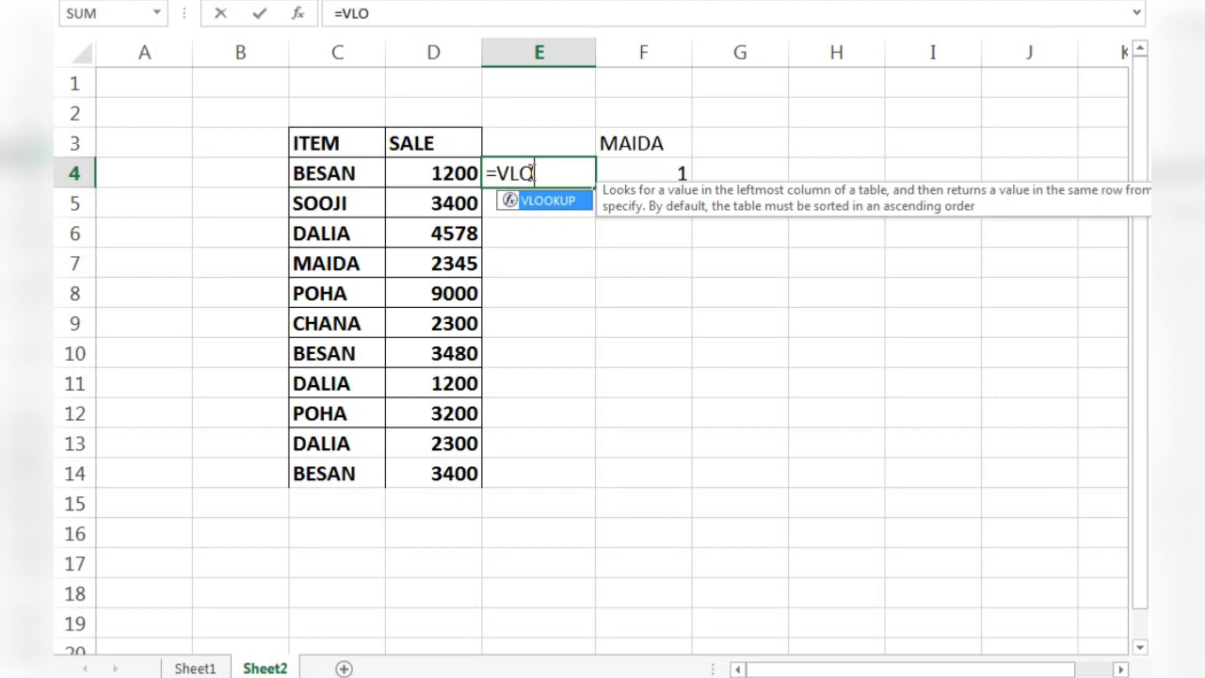
key("Tab")
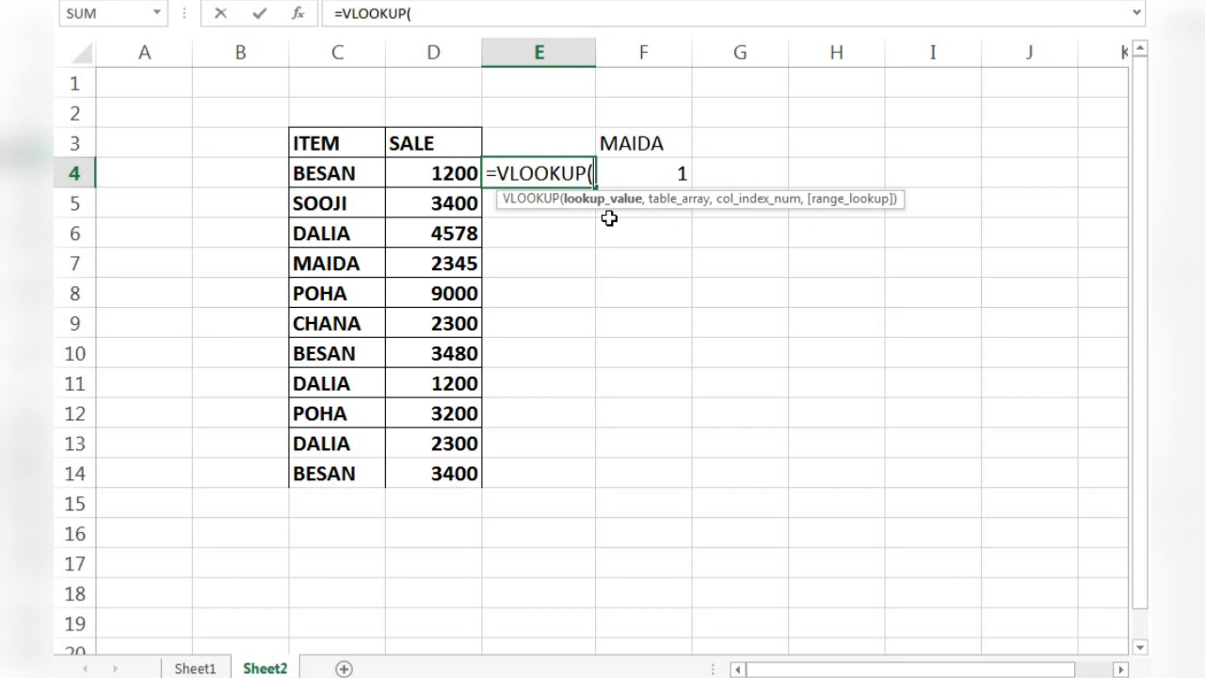
left_click(657, 146)
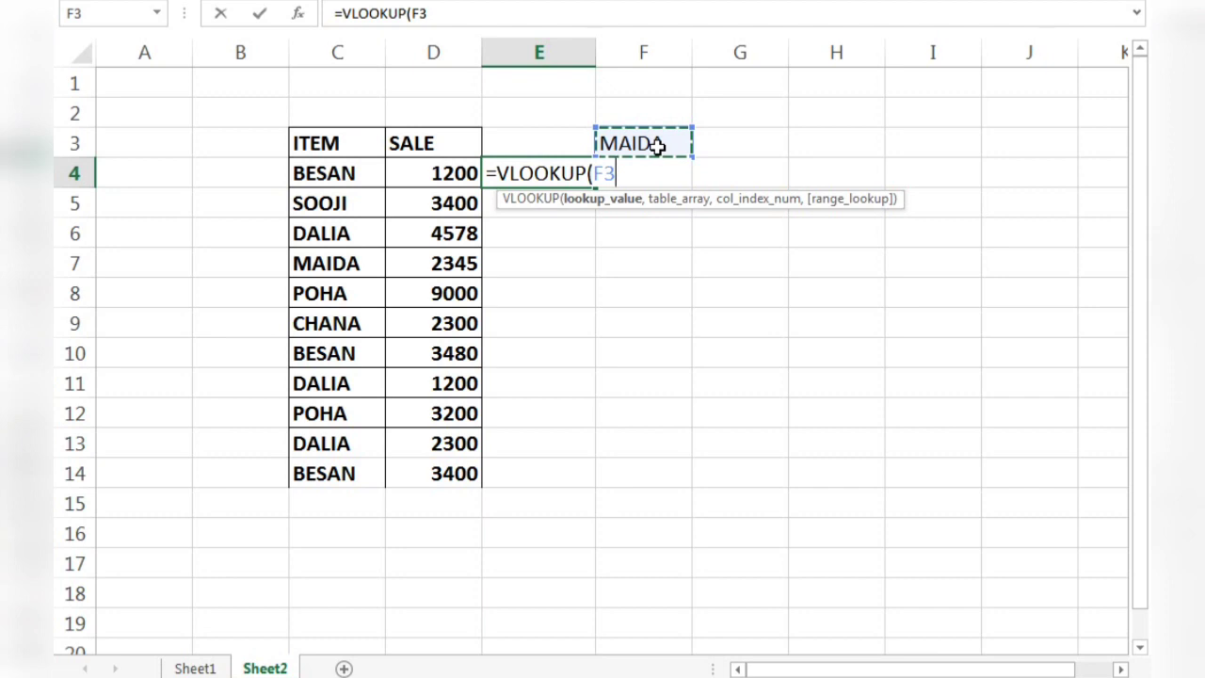
type(",")
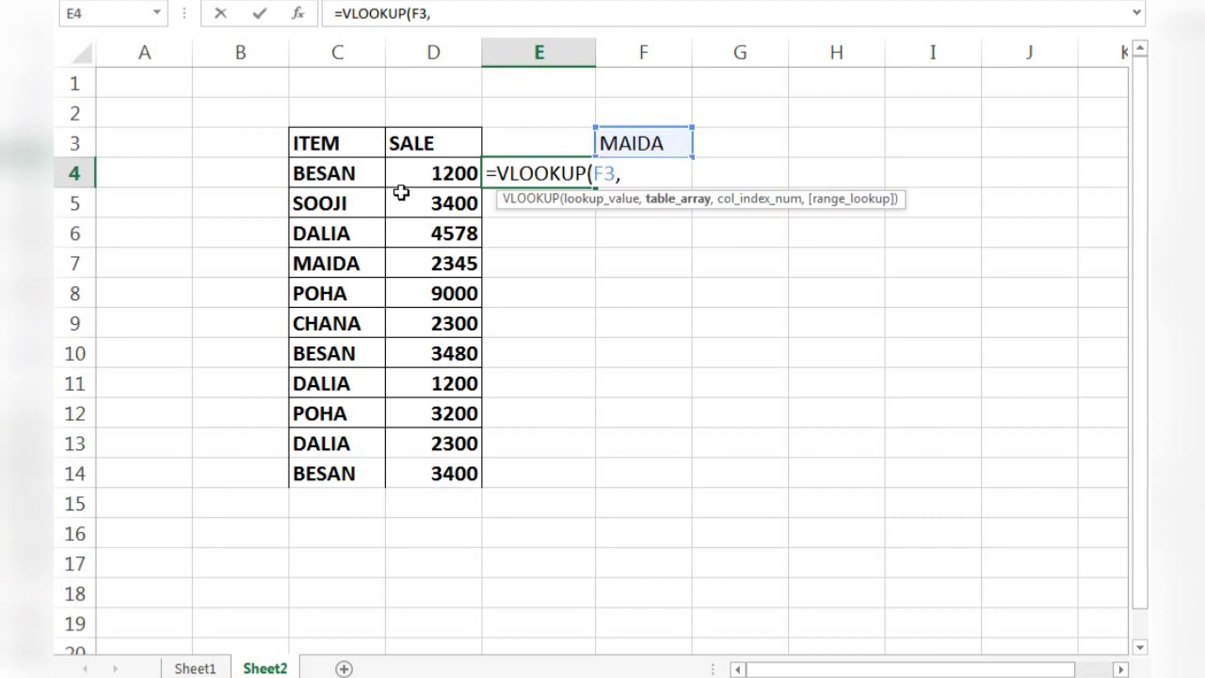
Set the table array of the VLOOKUP formula in E4 to C4:D14
left_click(348, 172)
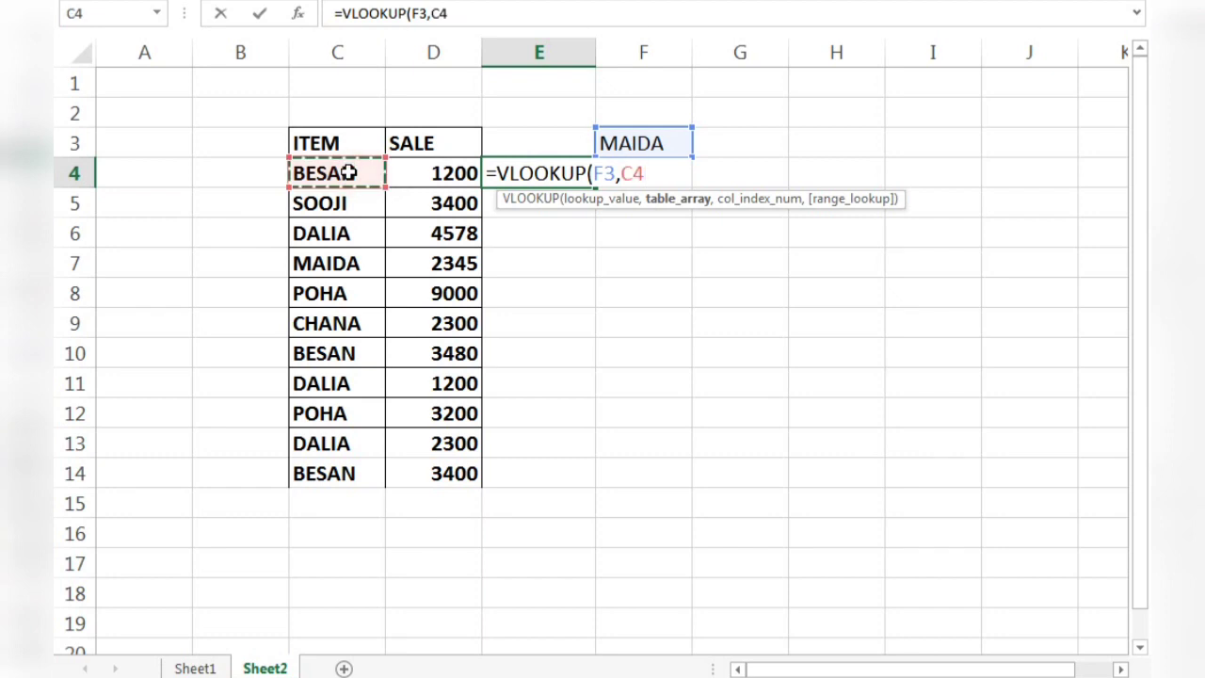
key("shift+Right")
key("shift+Down")
key("shift+Down")
key("shift+Down")
key("shift+Down")
key("shift+Down")
key("shift+Down")
key("shift+Down")
key("shift+Down")
key("shift+Down")
key("shift+Down")
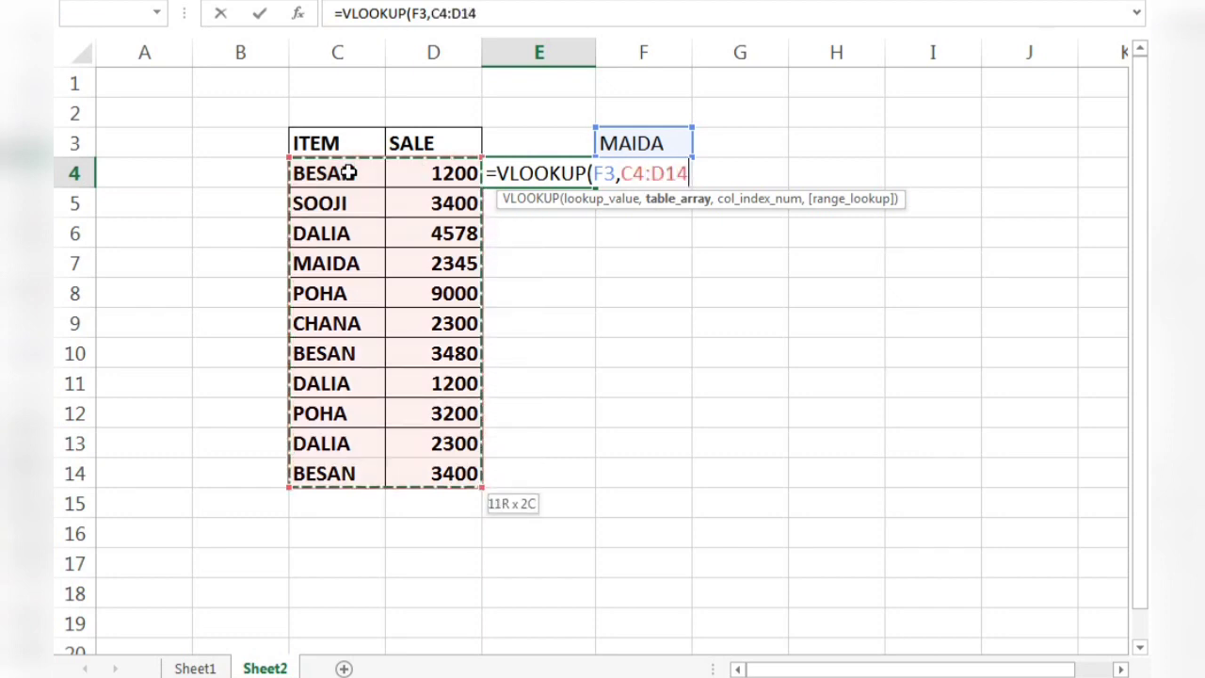
type(",")
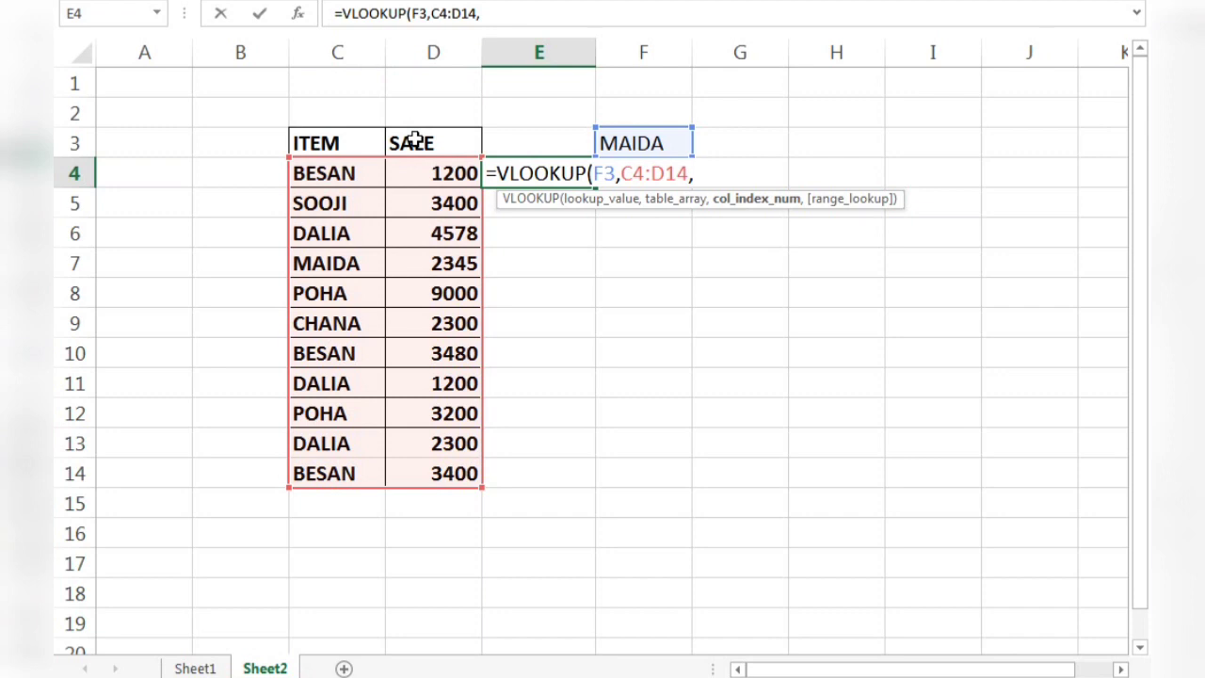
Complete the VLOOKUP formula in E4 with column index 2 and range lookup 0 for an exact match
type("2,")
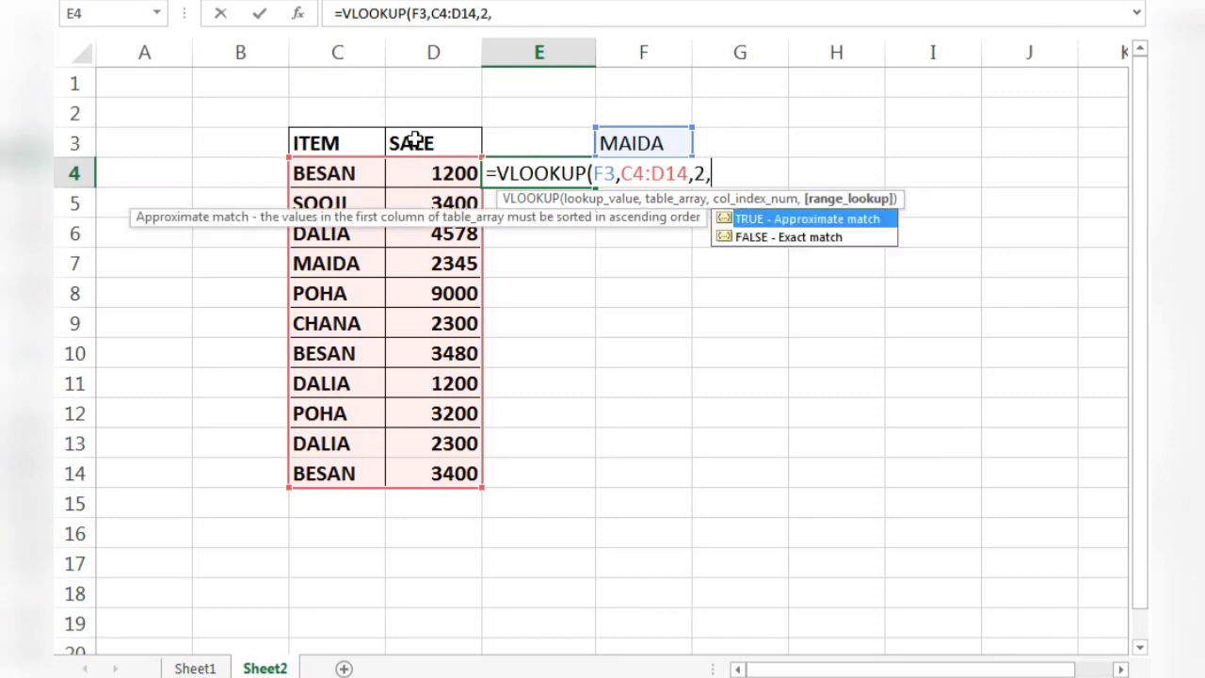
type("0)")
key("Return")
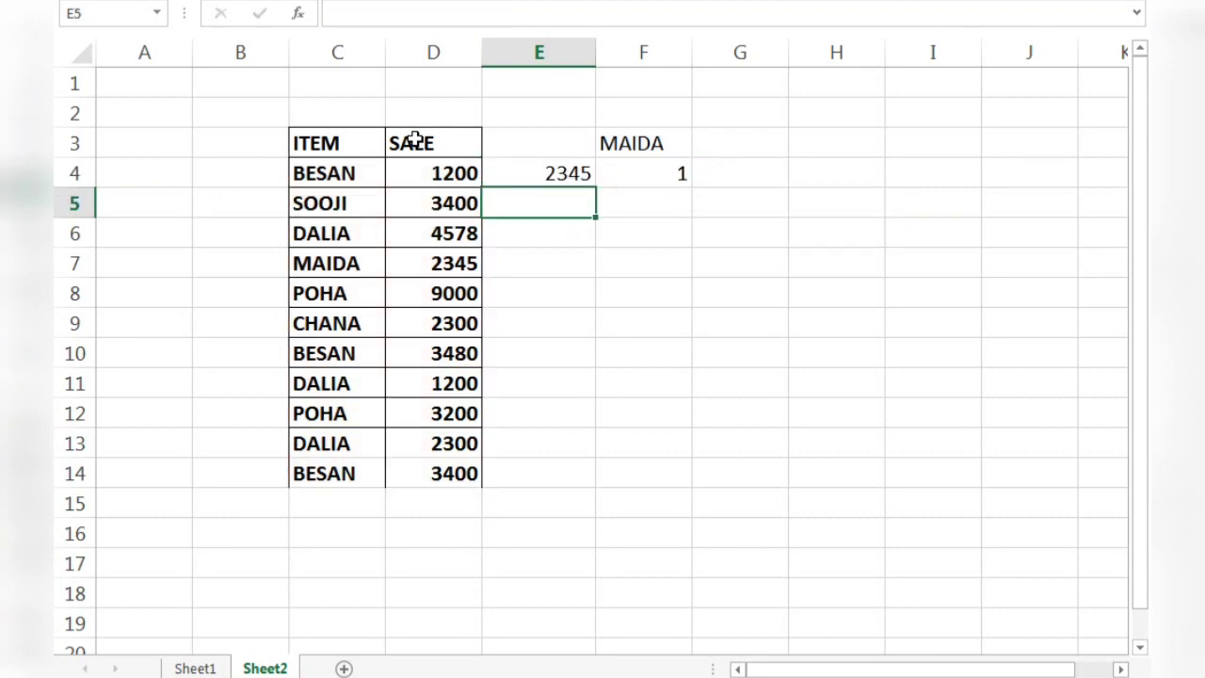
Test the VLOOKUP formula by choosing CHANA and then DALIA from the dropdown list in F3
left_click(566, 171)
left_click(654, 139)
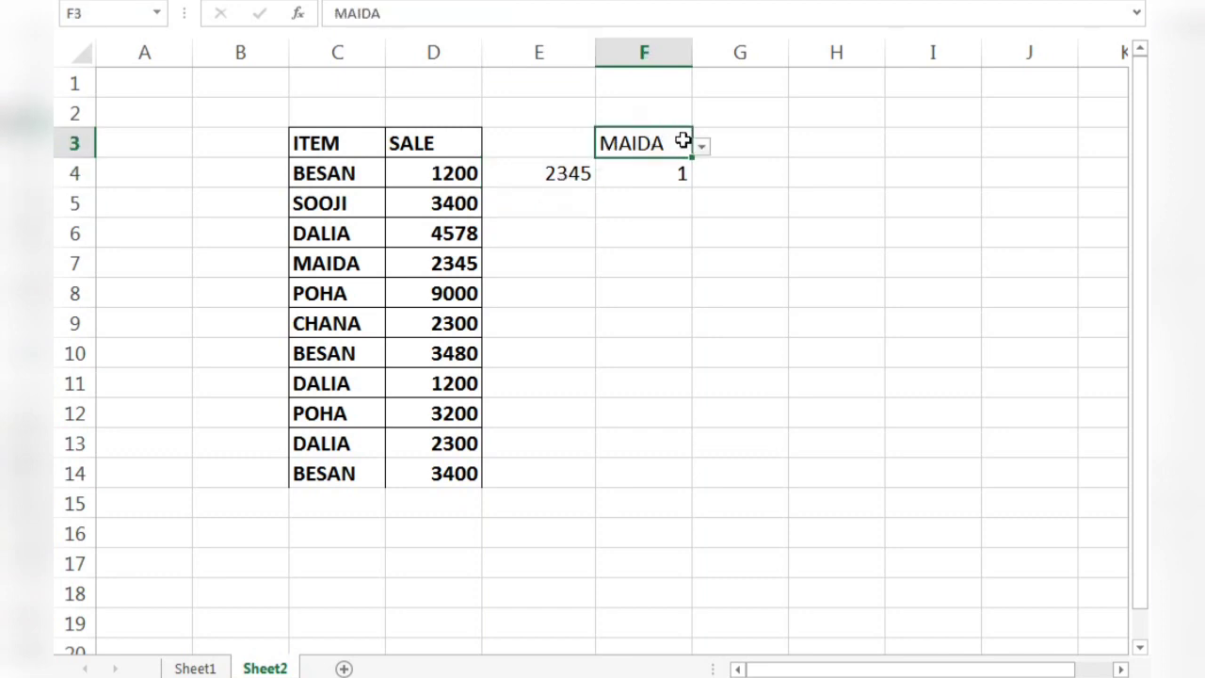
left_click(702, 146)
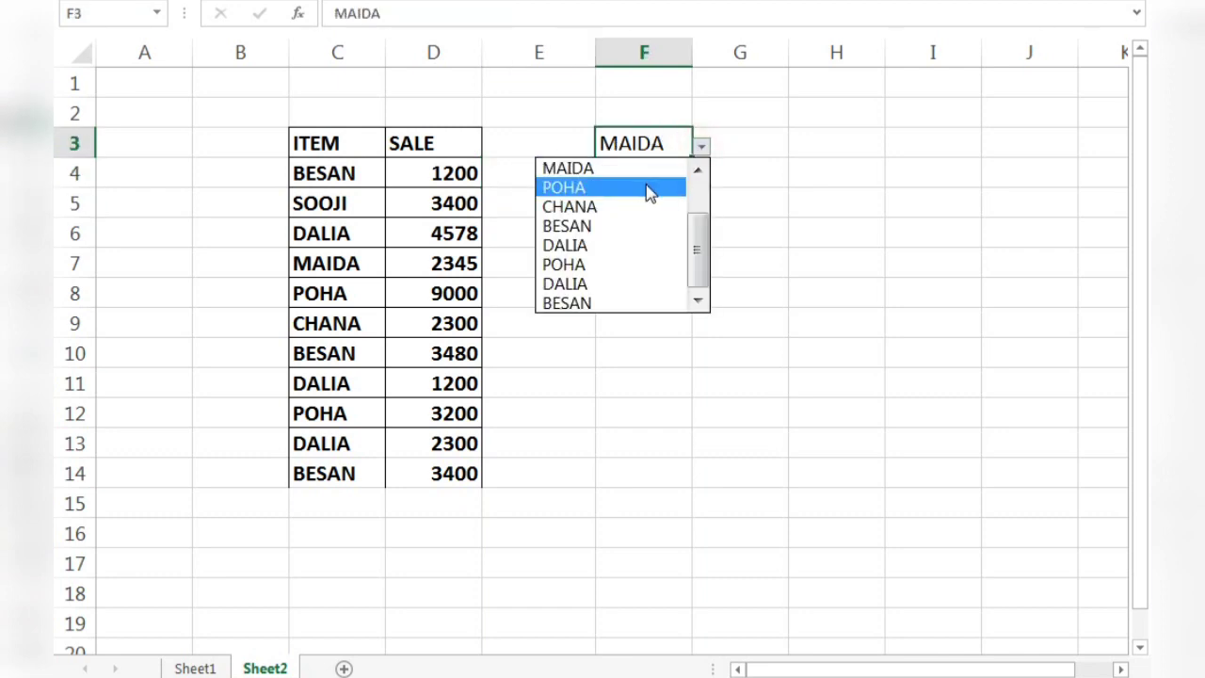
left_click(626, 206)
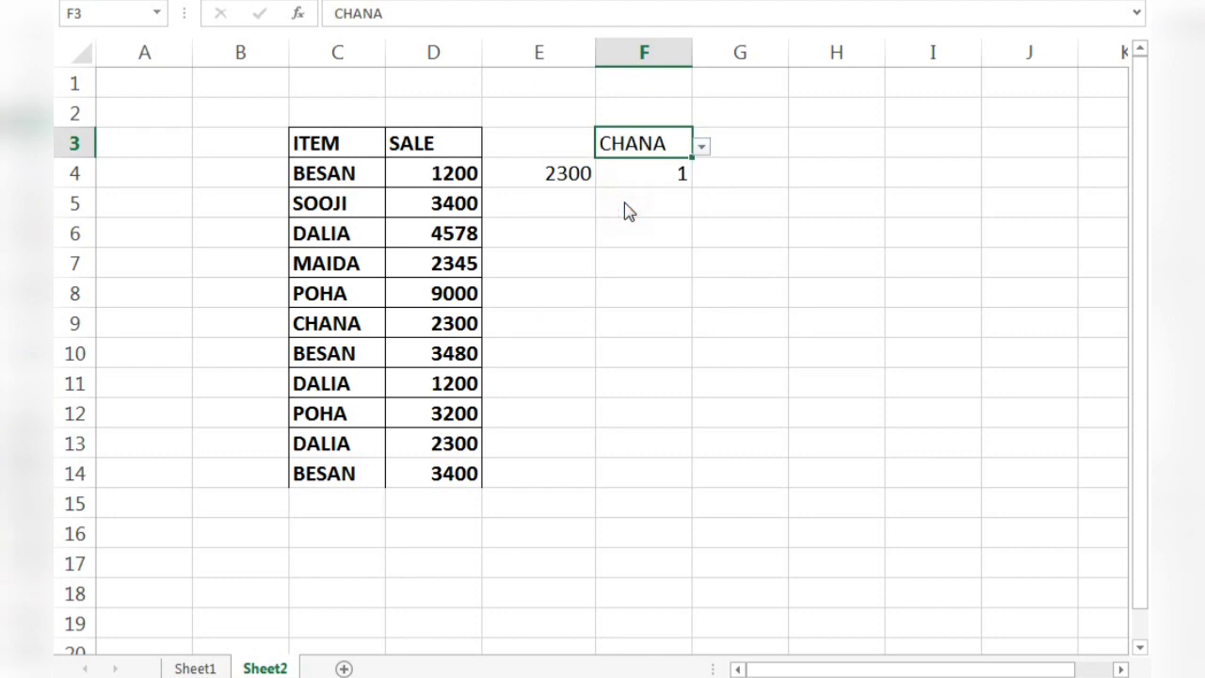
left_click(704, 149)
left_click(625, 280)
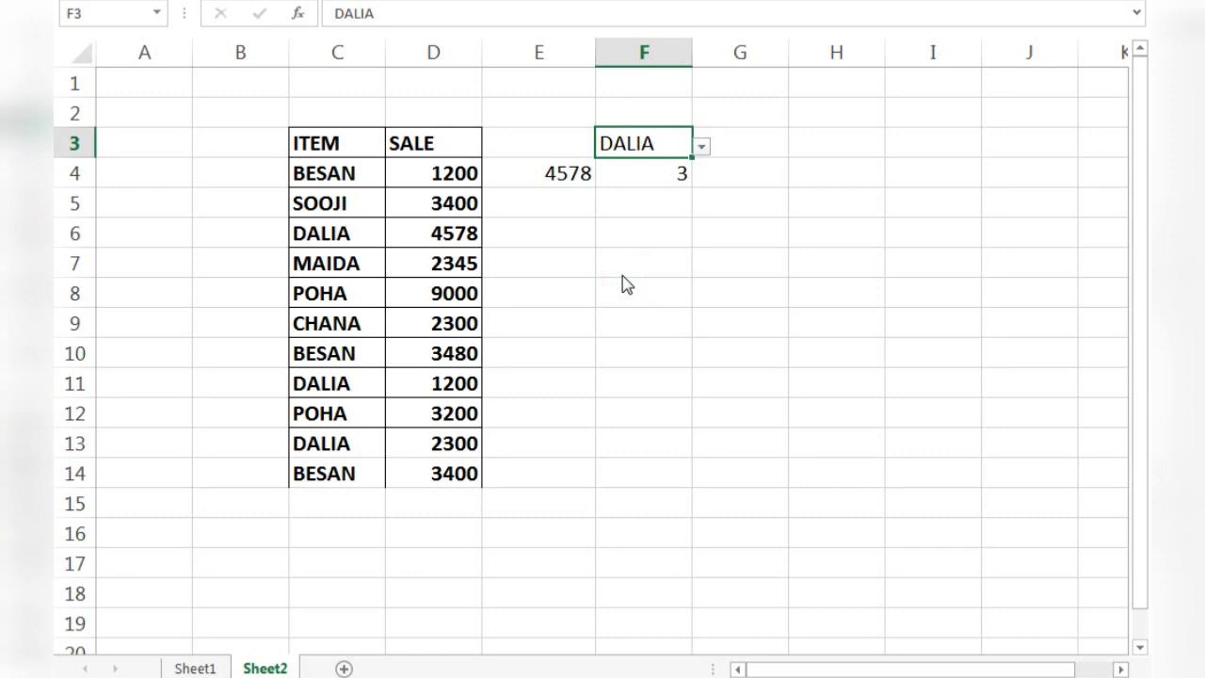
Point out the CONCATENATE entry in the function list on Sheet1 and return to Sheet2
left_click(544, 209)
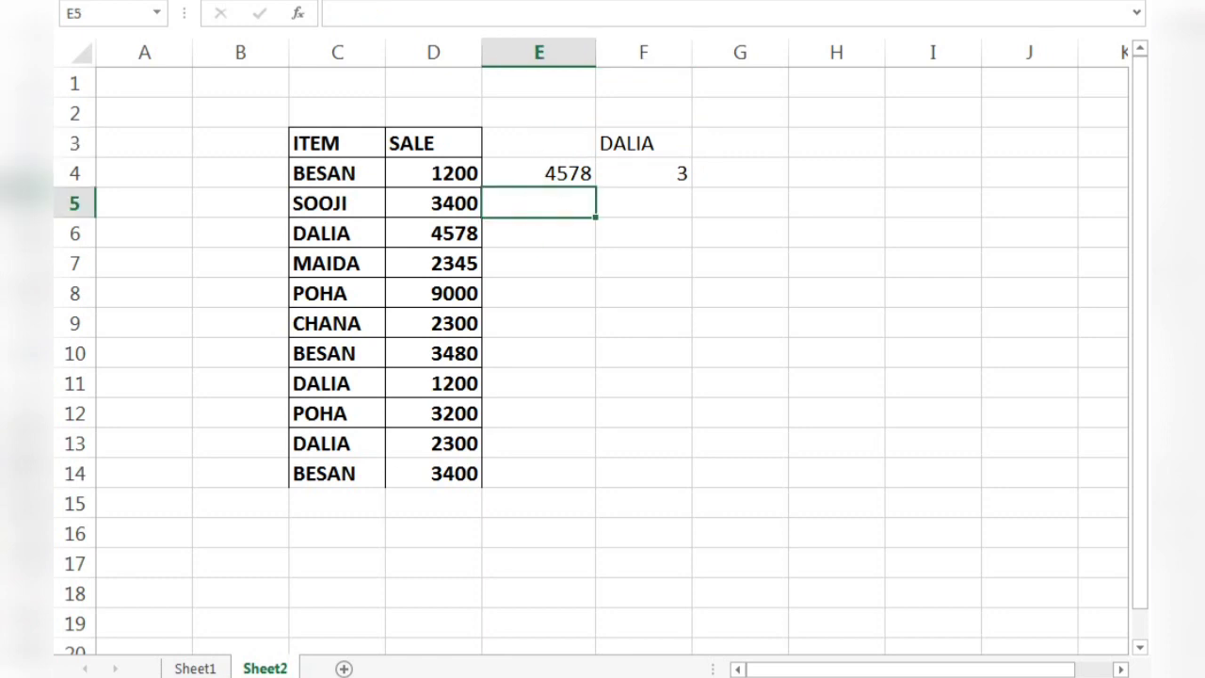
left_click(195, 669)
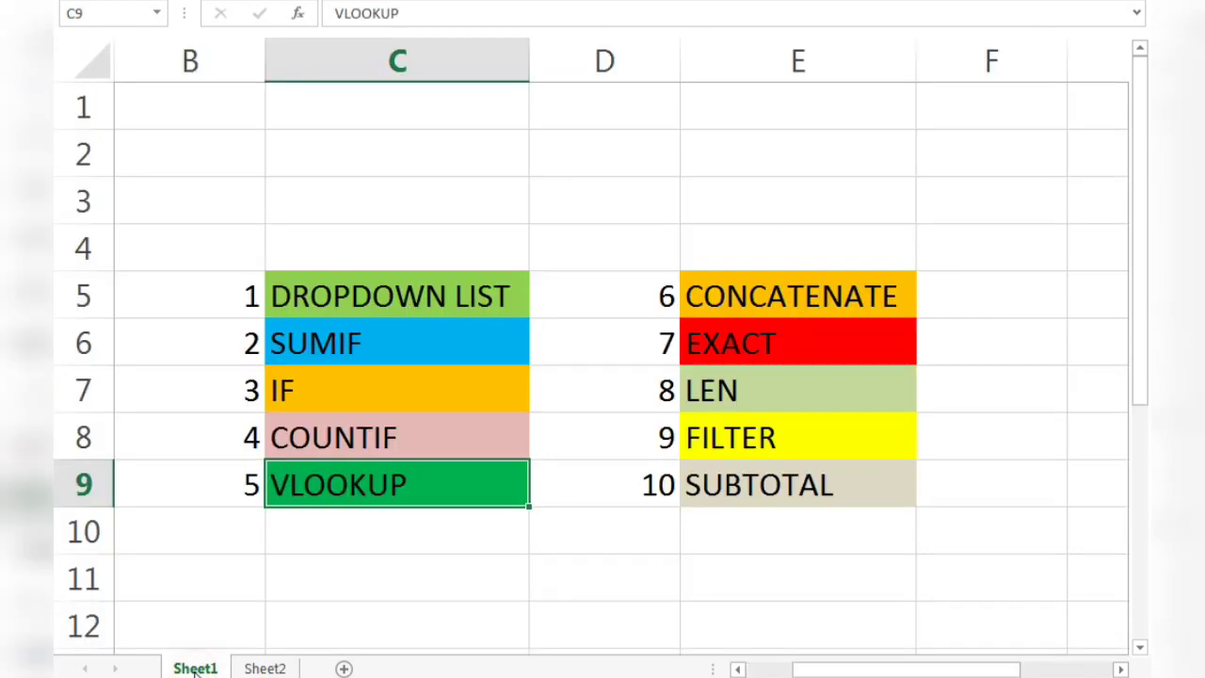
left_click(784, 293)
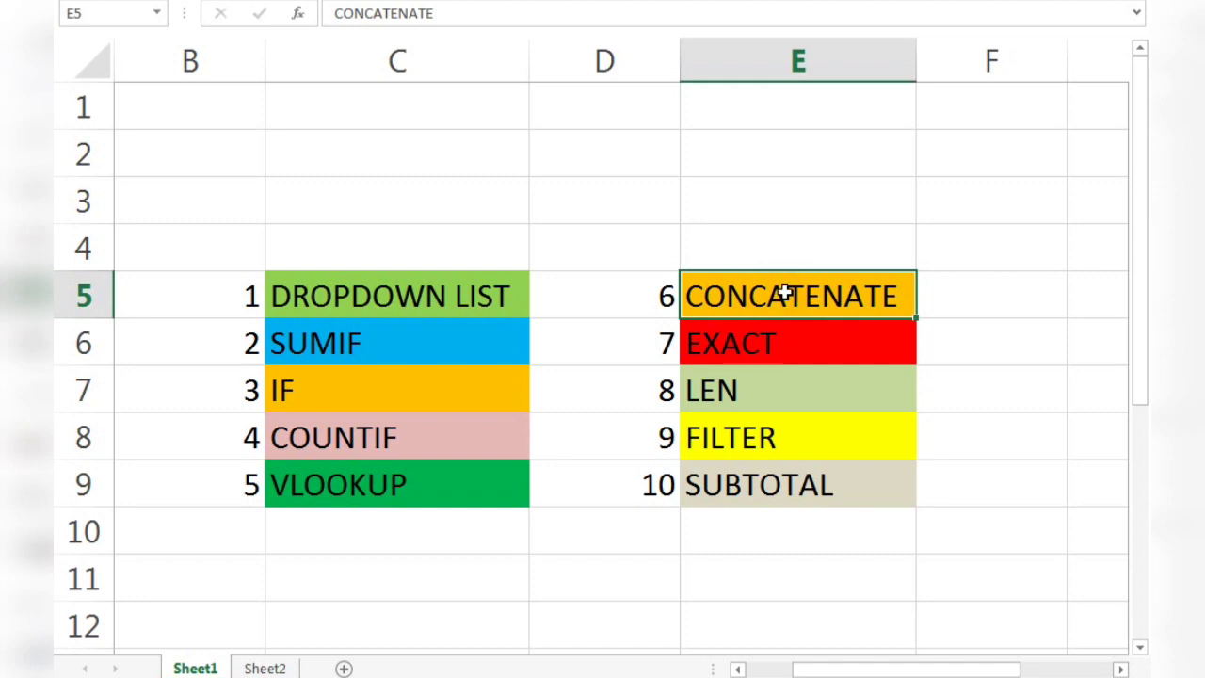
left_click(280, 667)
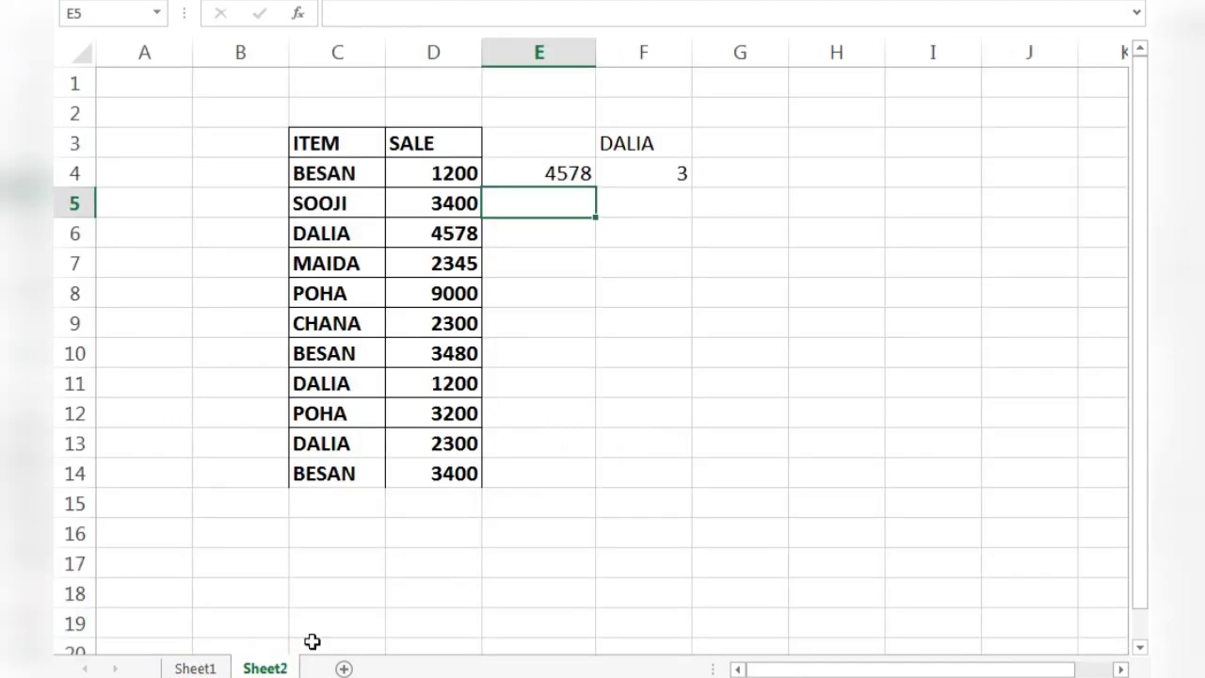
Enter a sample first name in F9 and the matching last name in G9
left_click(690, 326)
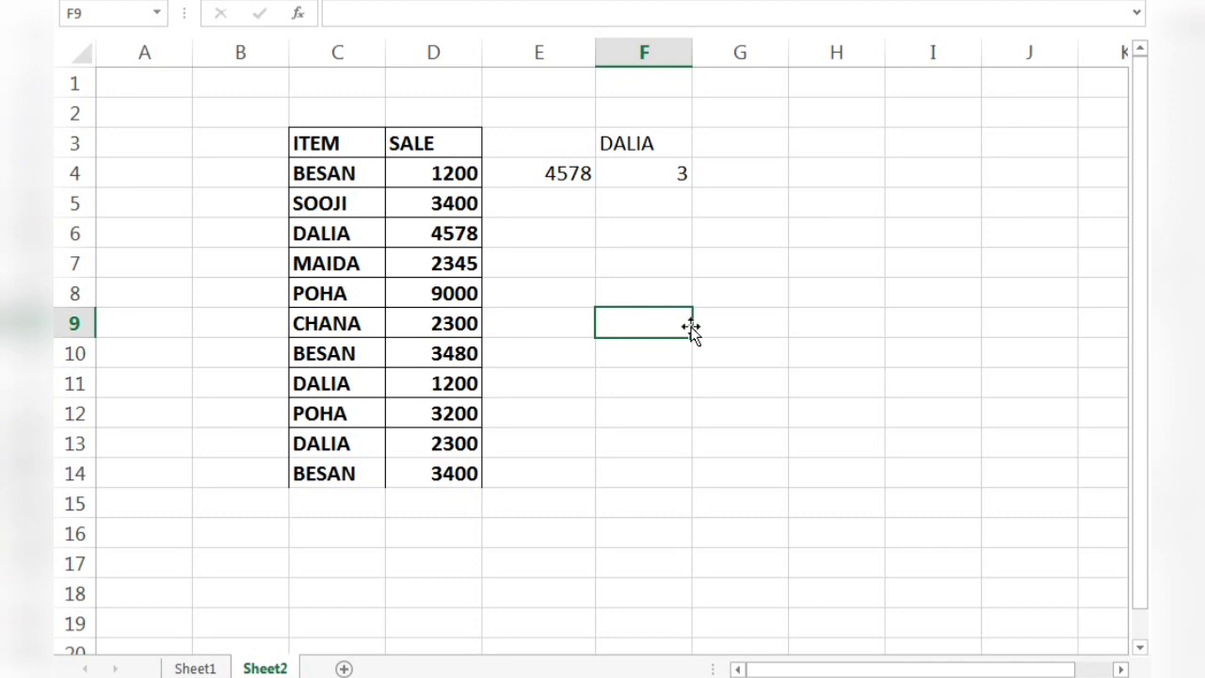
type("RAVI")
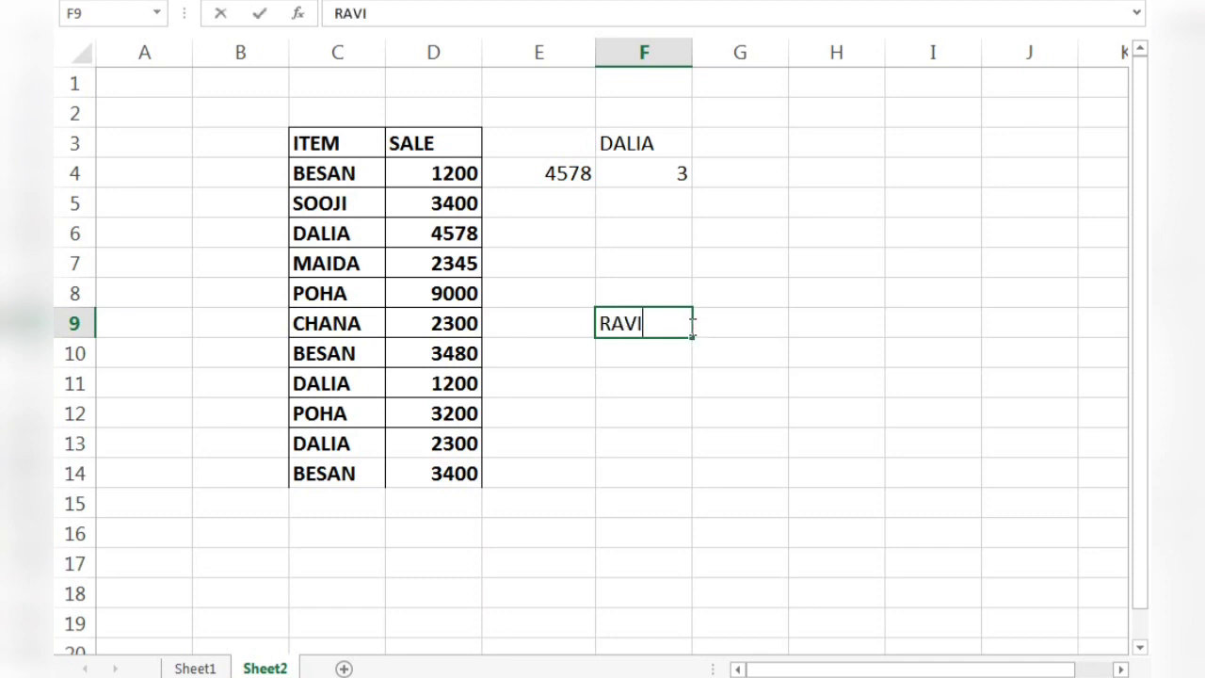
key("Tab")
type("KU")
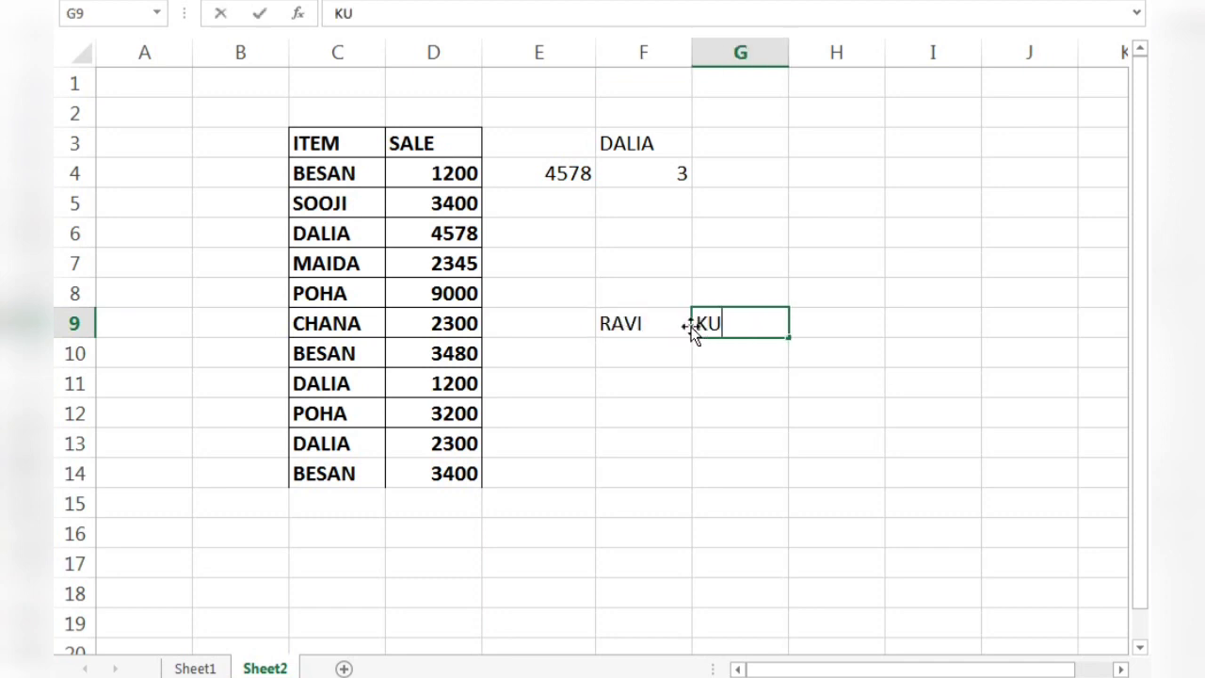
type("MAR")
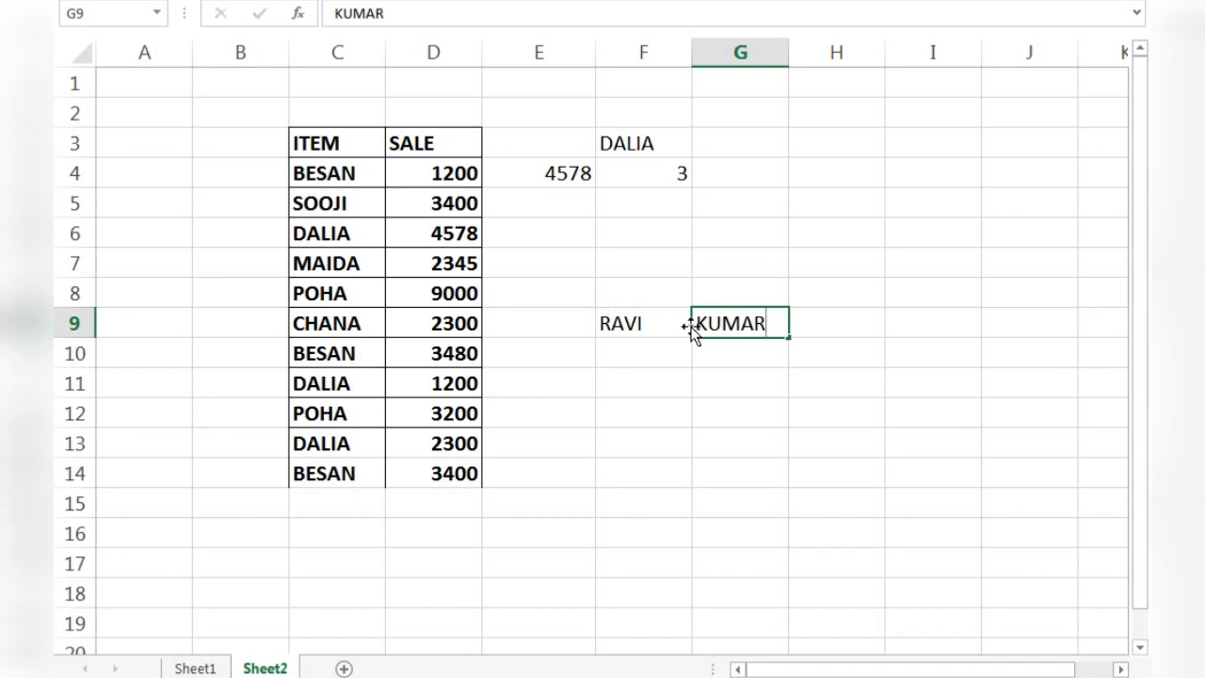
Enter a second sample first name in F10 and its last name in G10
key("Down")
key("Left")
type("P\\")
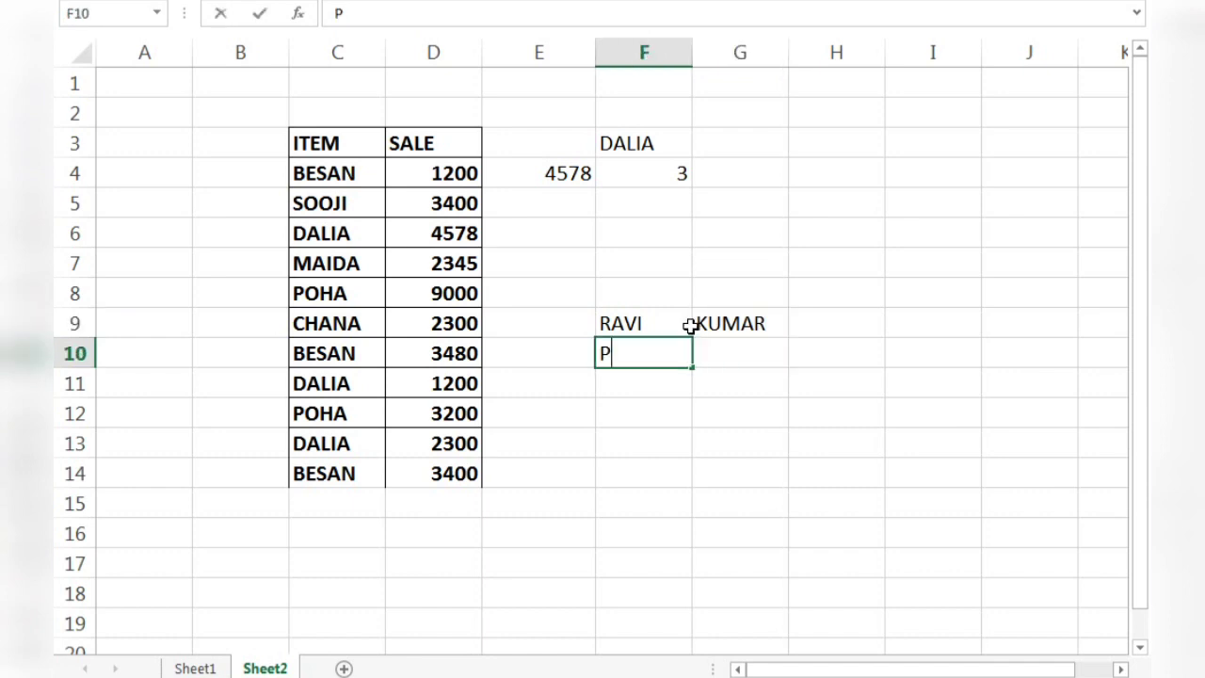
key("BackSpace")
key("BackSpace")
type("AMIT")
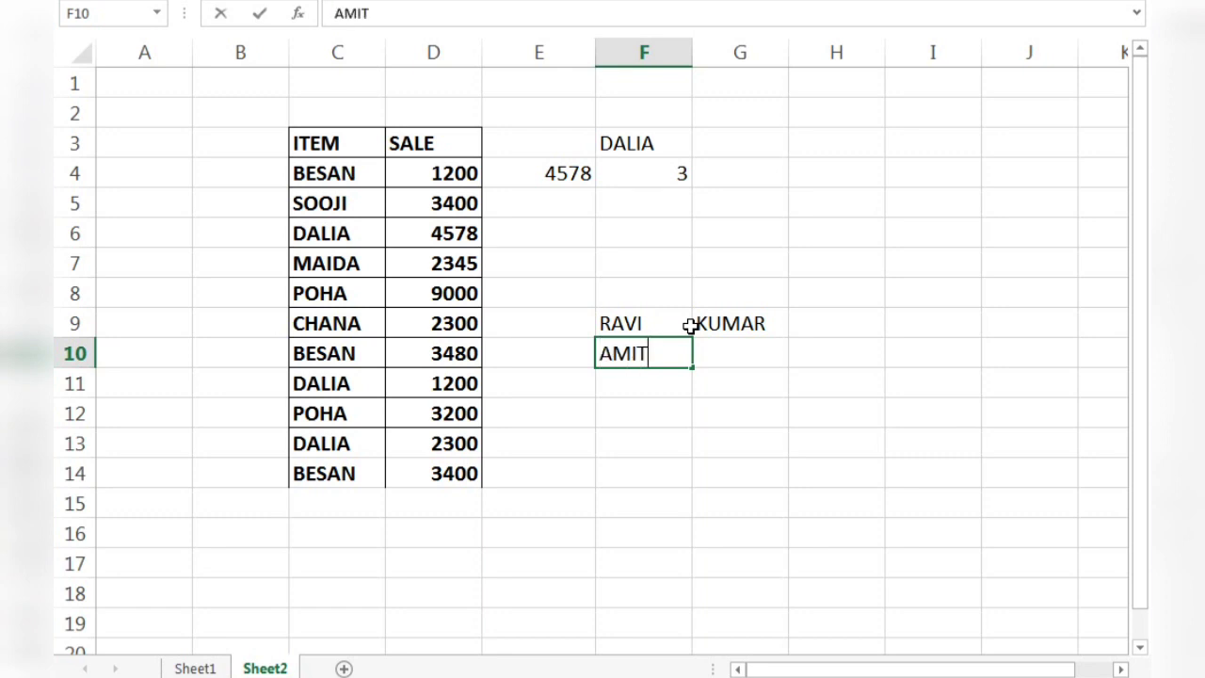
key("Tab")
type("MITT")
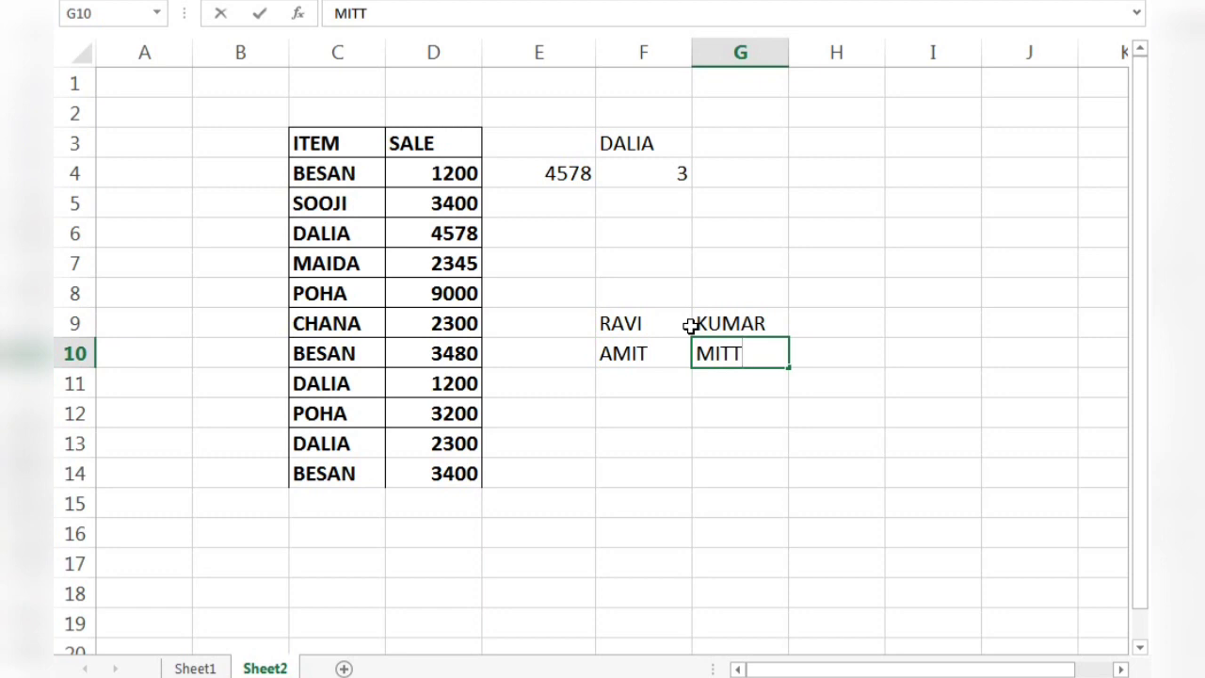
type("AL")
key("Return")
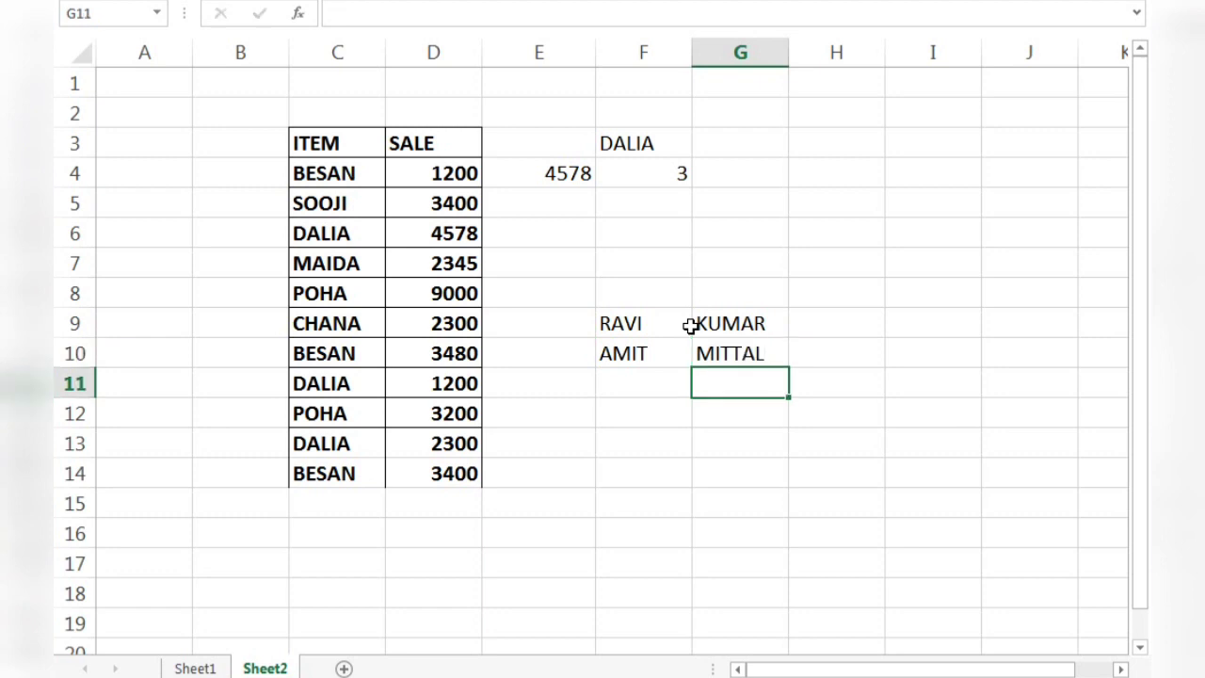
Join the first and last name in H9 with the formula =CONCATENATE(F9,G9)
key("Up")
key("Up")
key("Right")
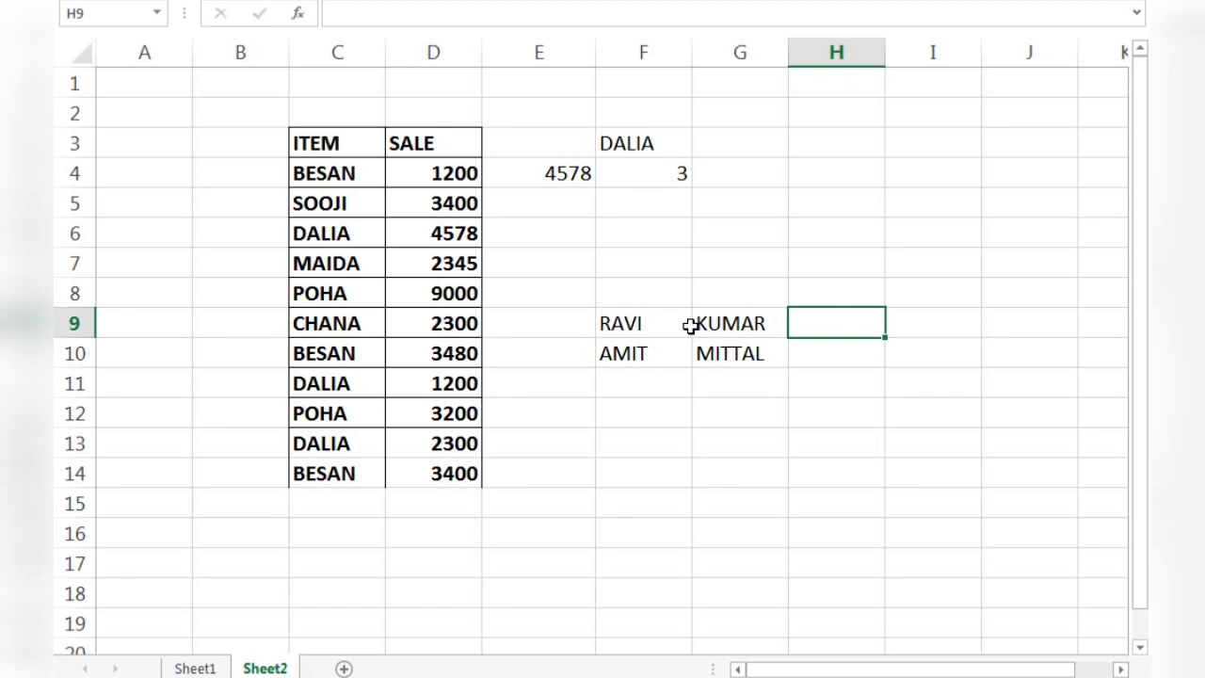
type("=C")
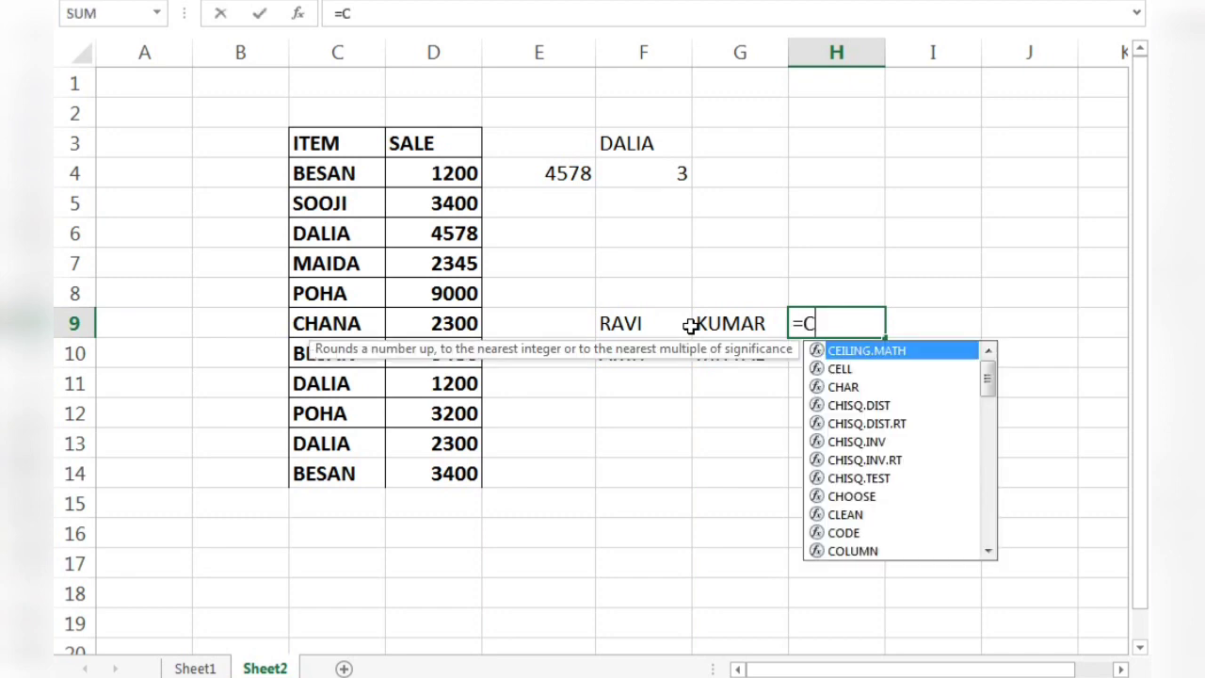
type("ON")
key("Tab")
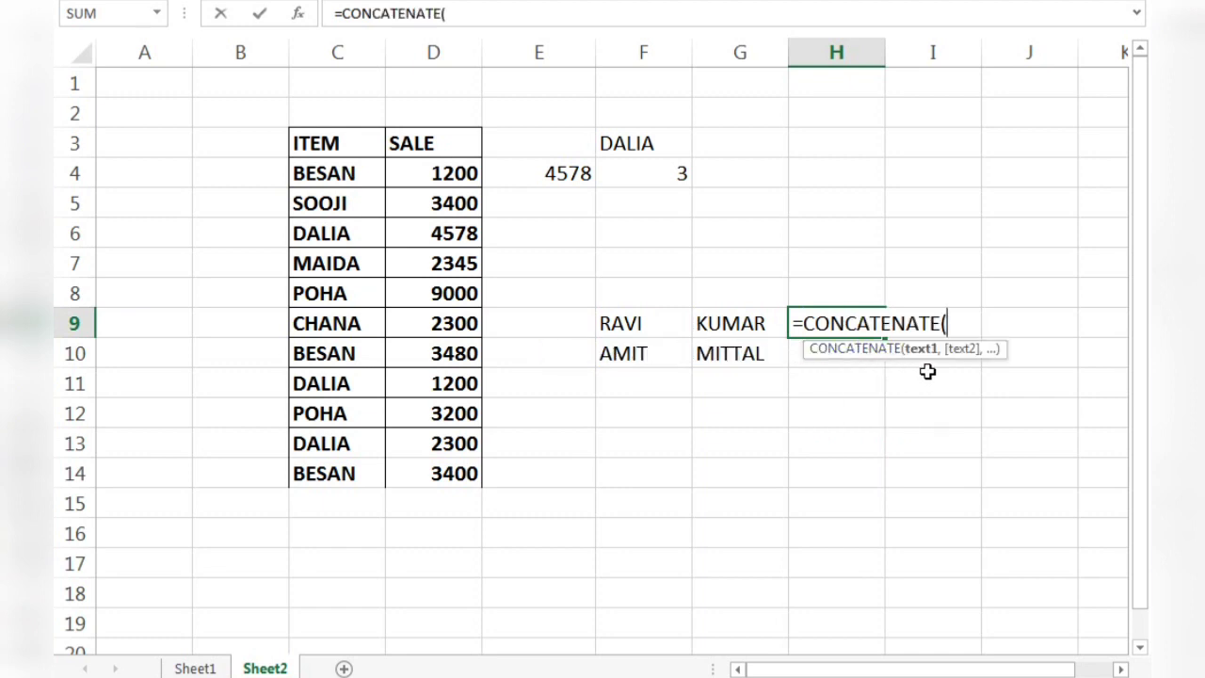
left_click(663, 327)
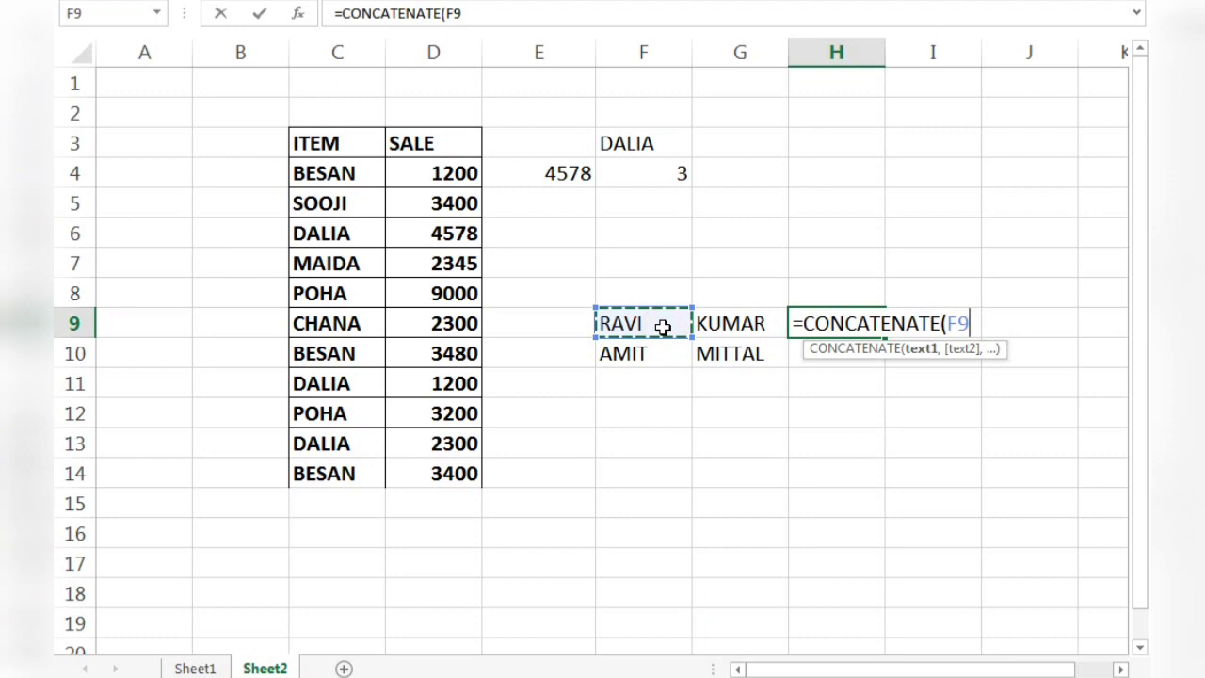
type(",")
left_click(707, 324)
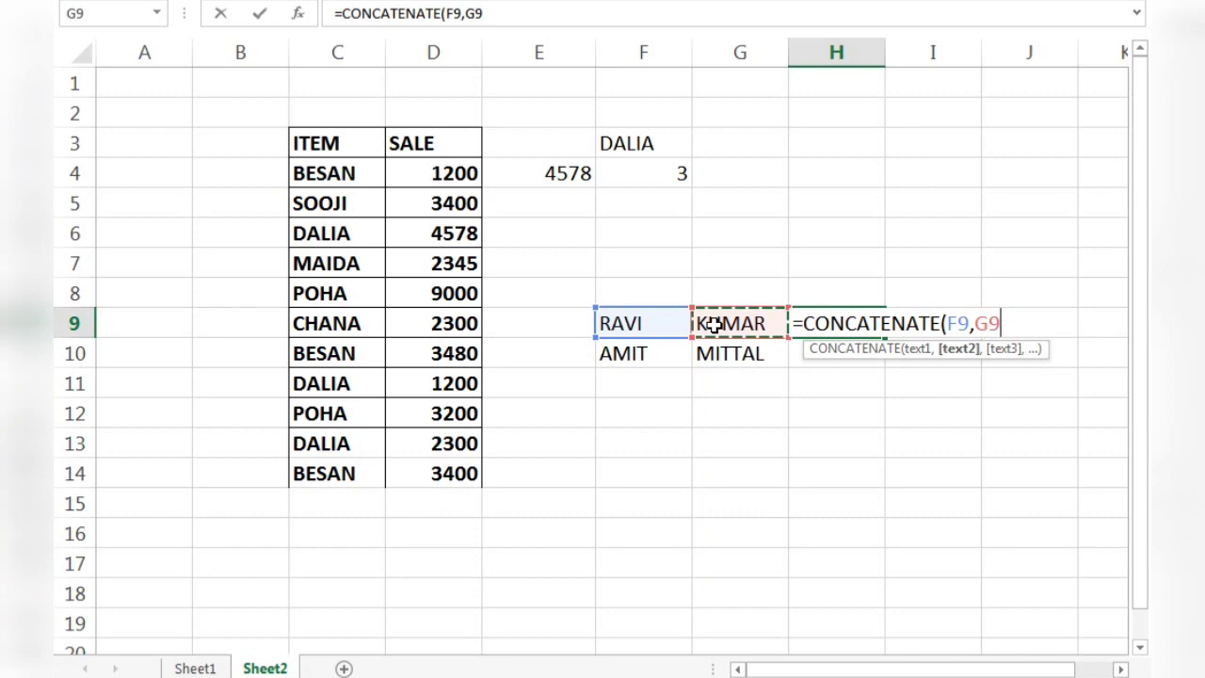
type(")")
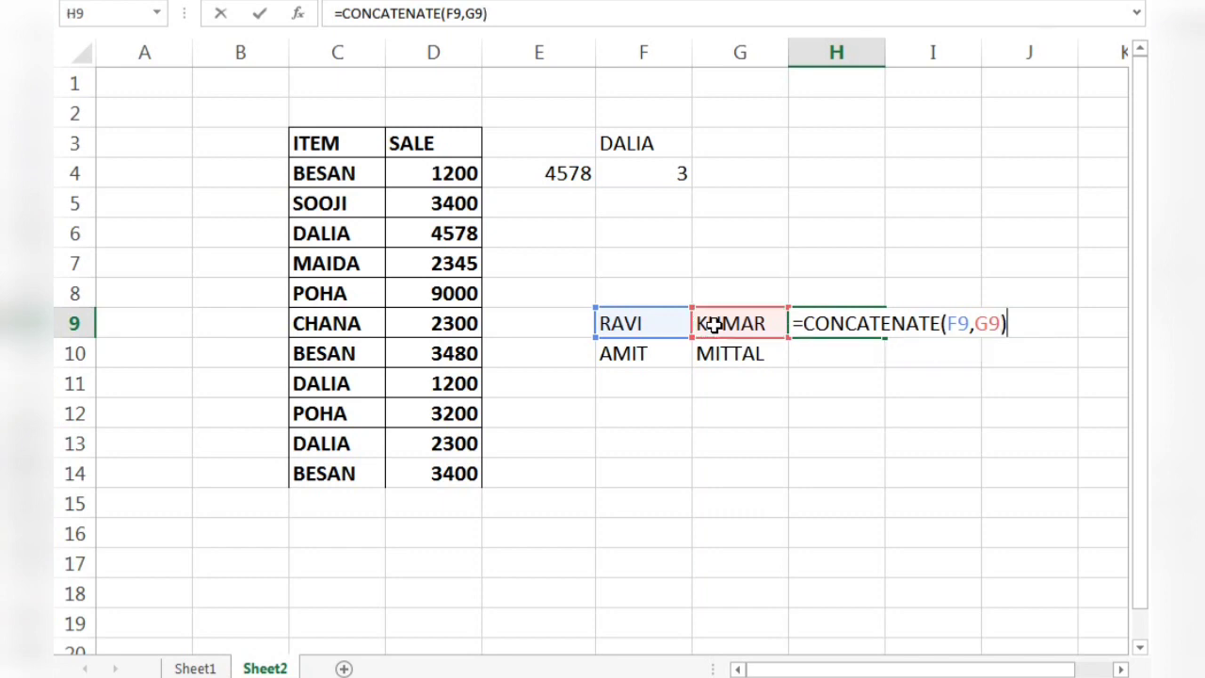
key("Return")
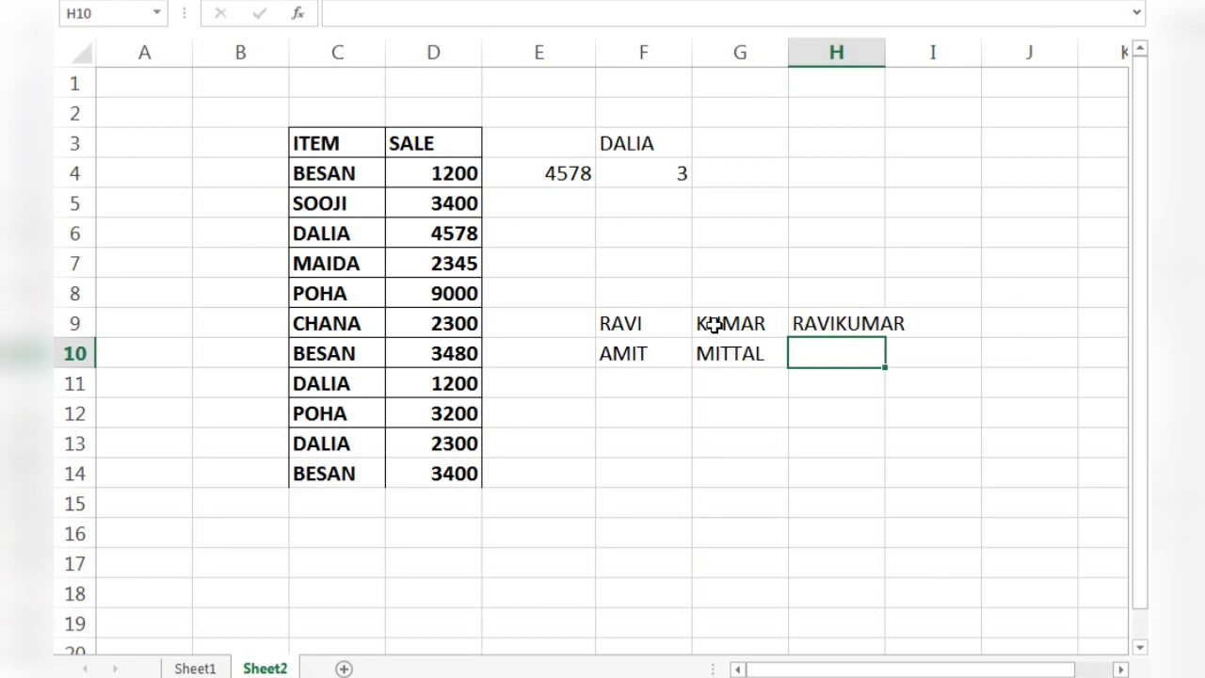
Fit column H to its contents and copy the CONCATENATE formula from H9 to H10
double_click(886, 52)
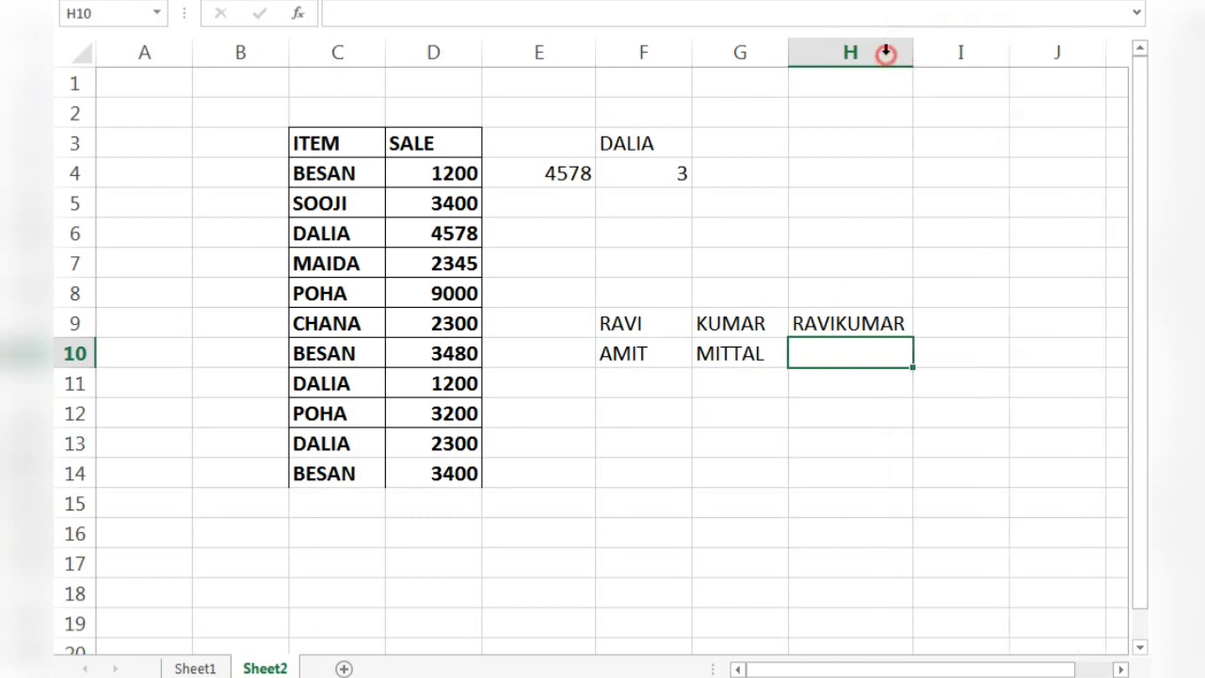
left_click(842, 324)
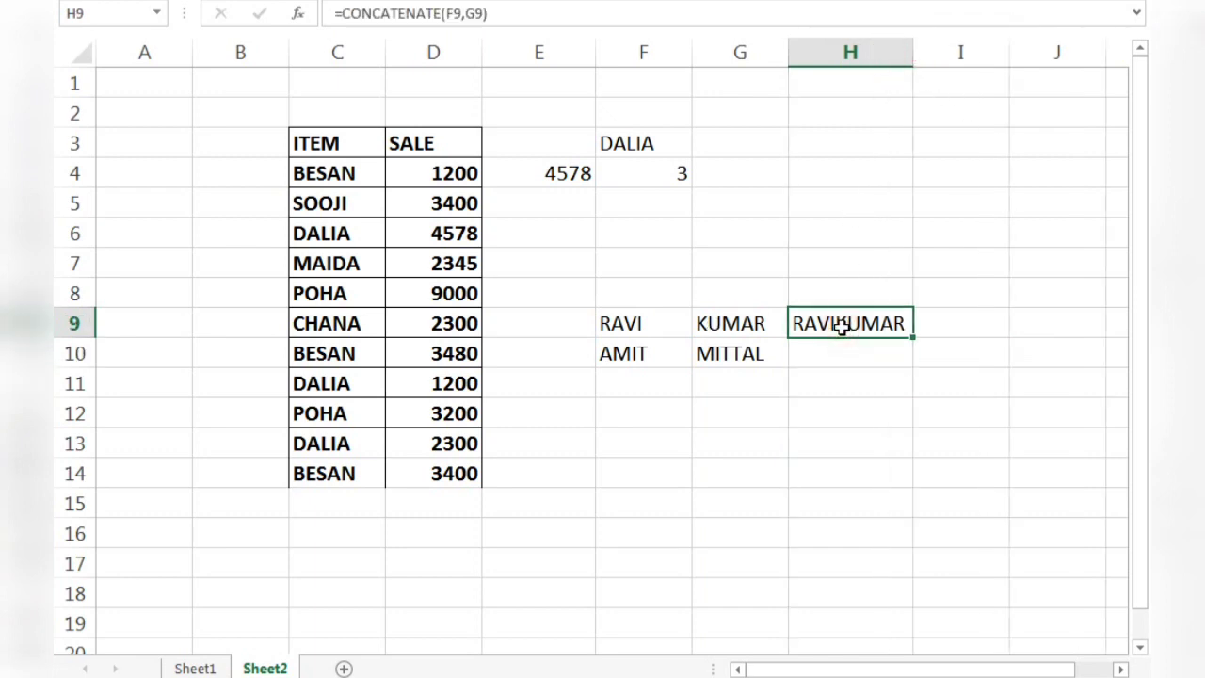
key("ctrl+c")
key("Down")
key("Return")
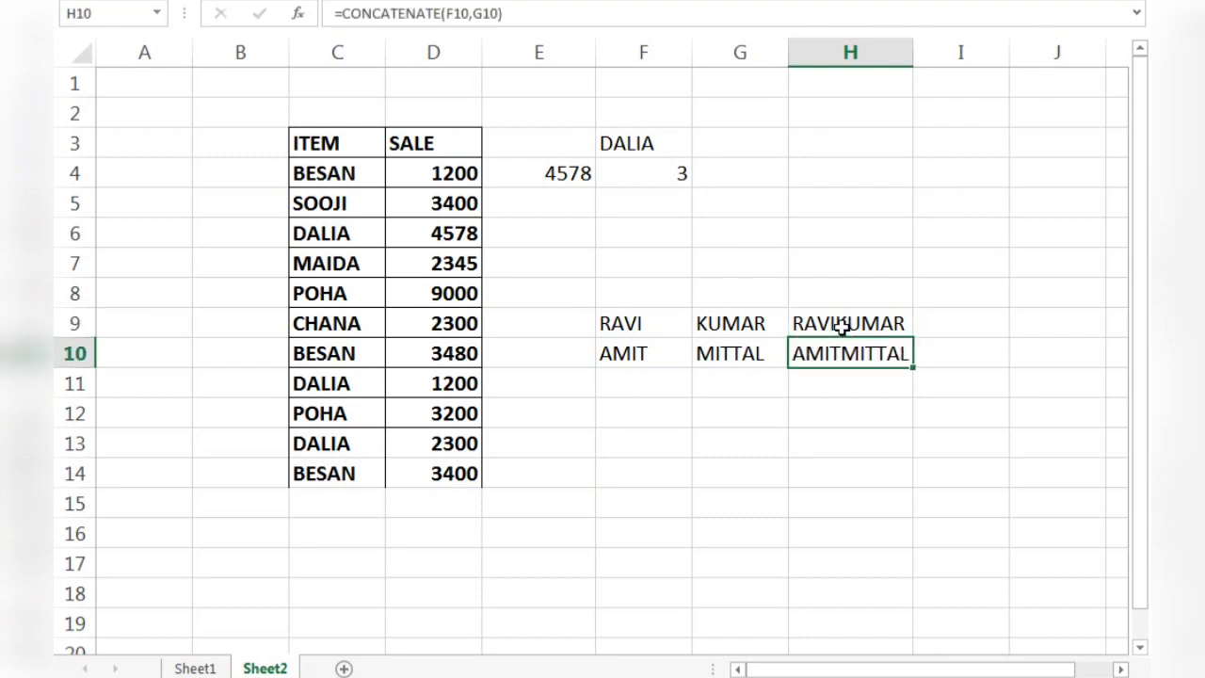
Insert a space between the two names by changing the H9 formula to =CONCATENATE(F9," ",G9)
left_click(843, 325)
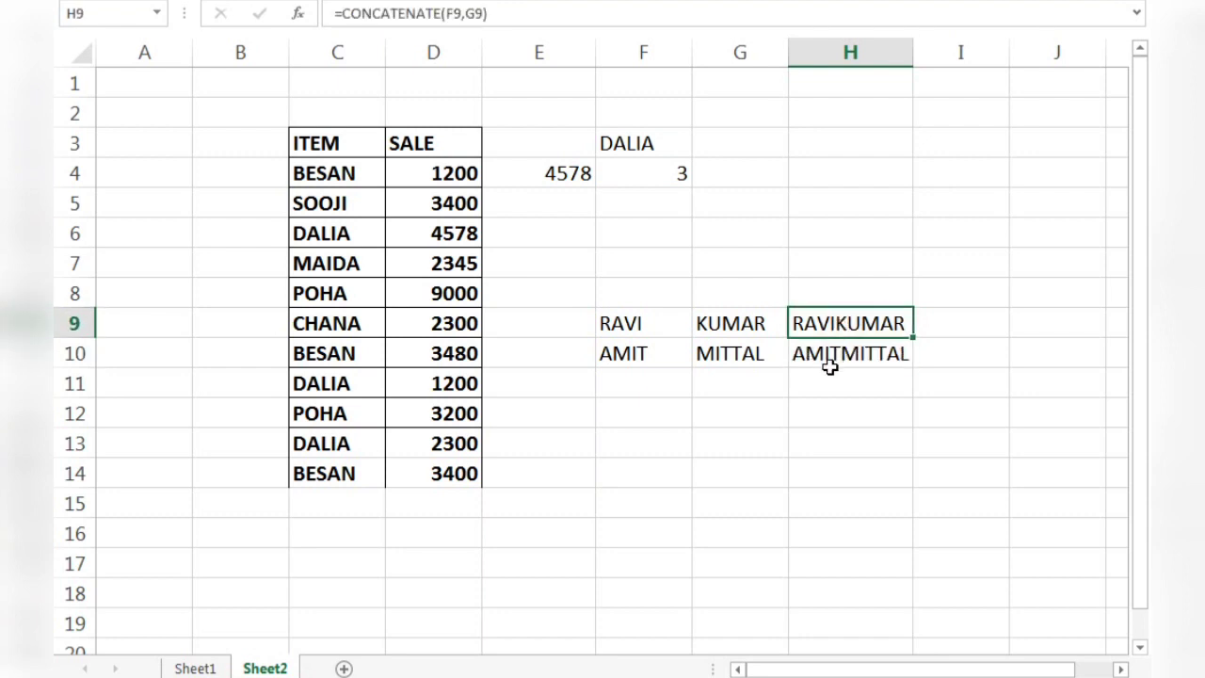
double_click(861, 324)
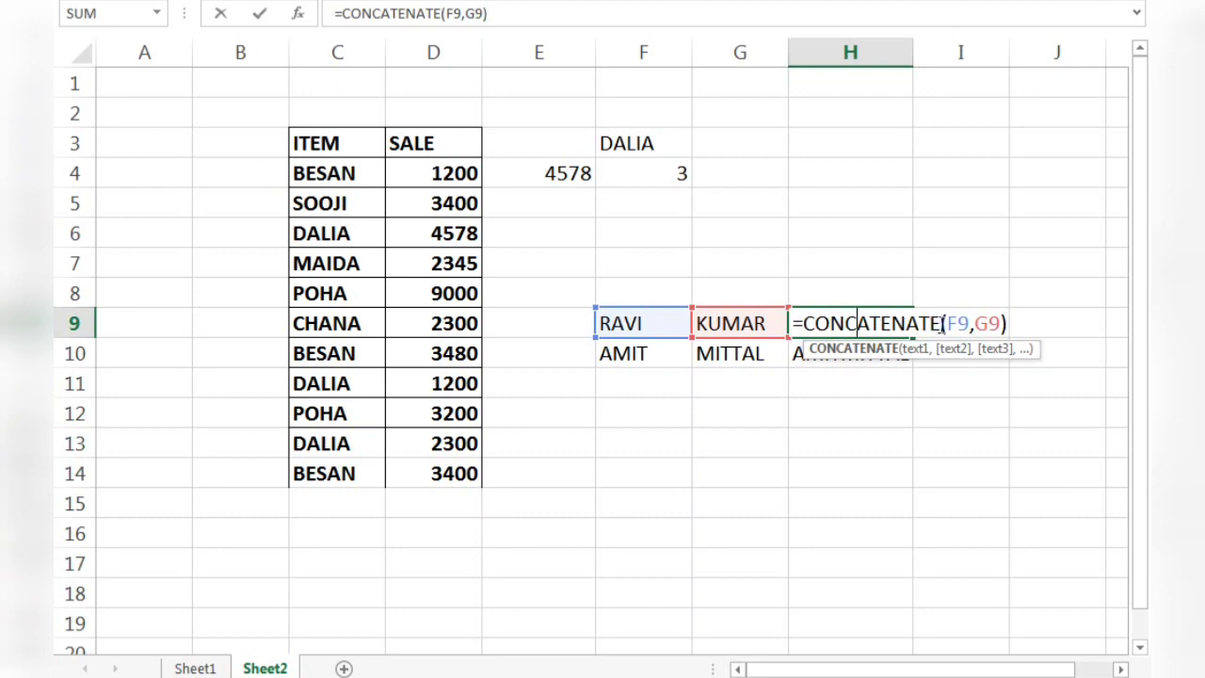
left_click(975, 324)
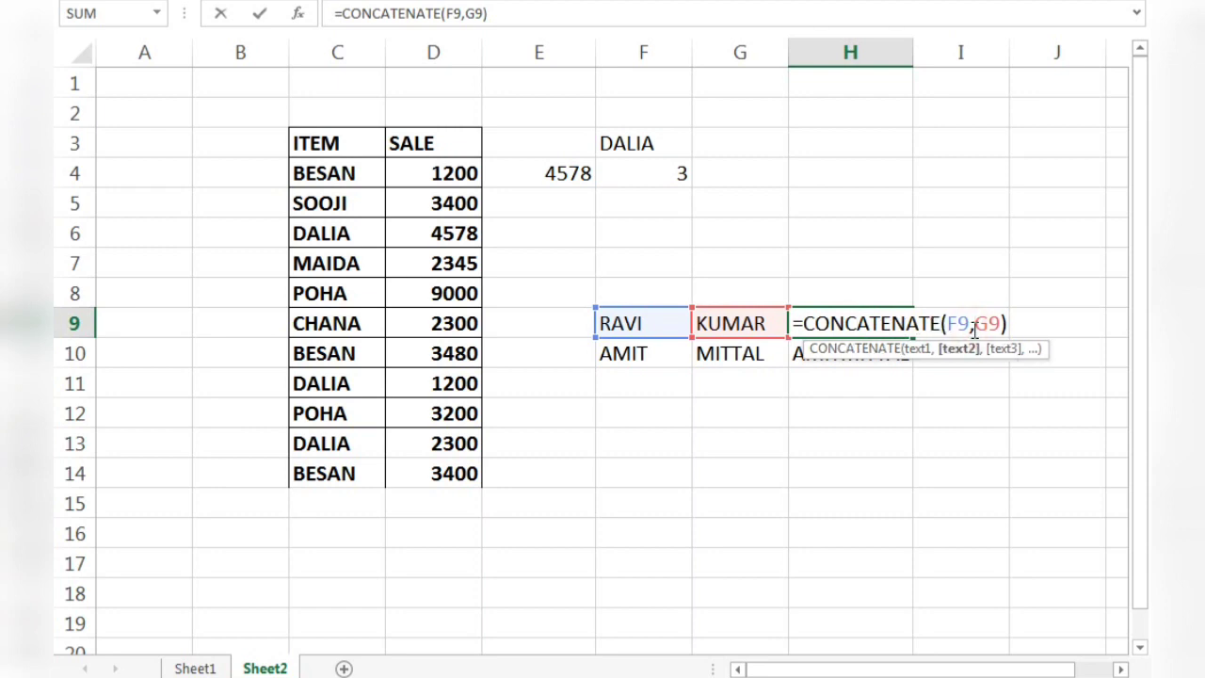
type("\"")
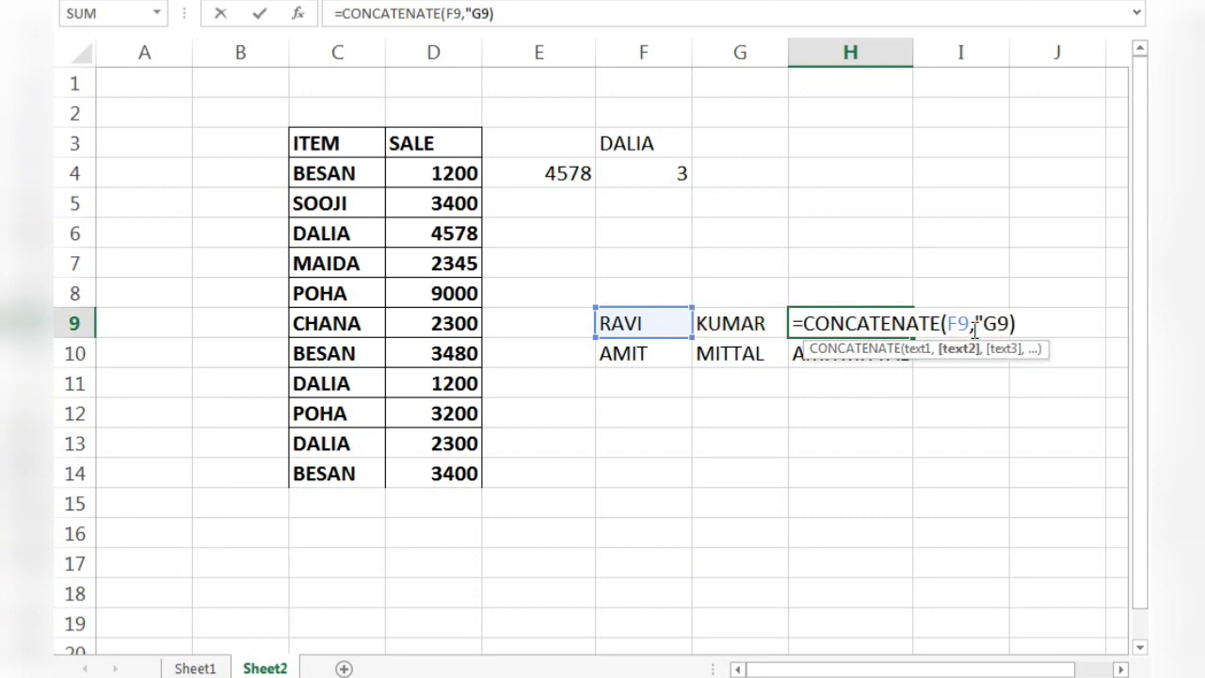
type("\"")
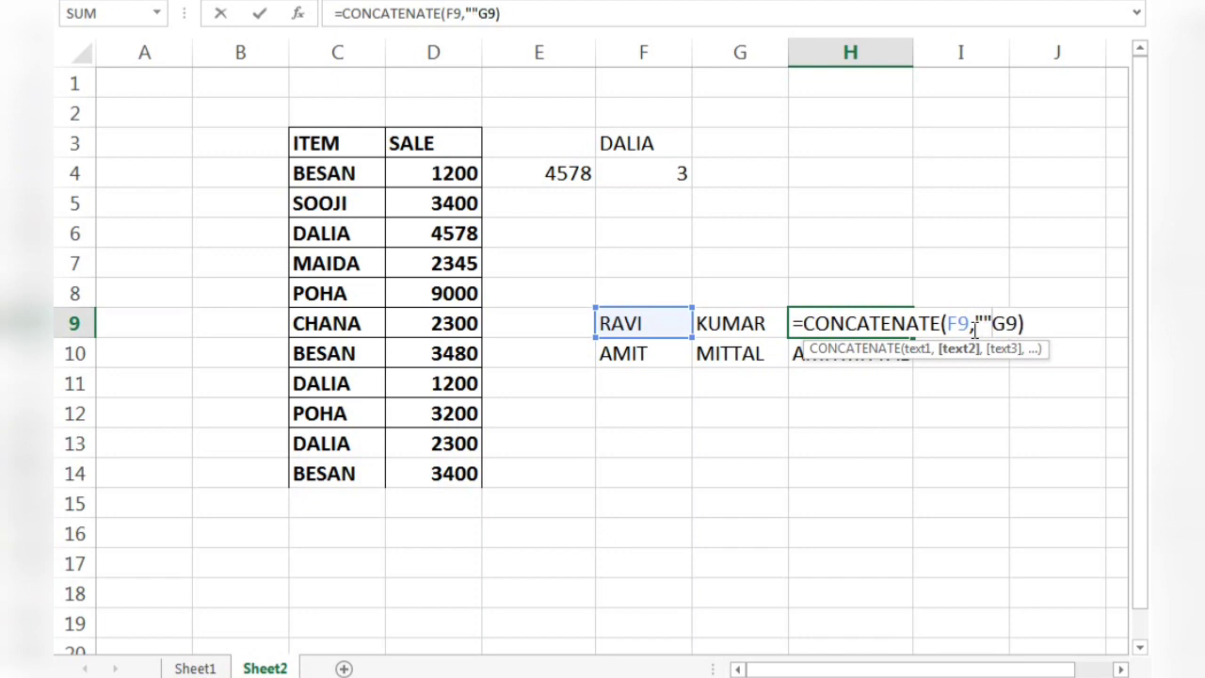
key("BackSpace")
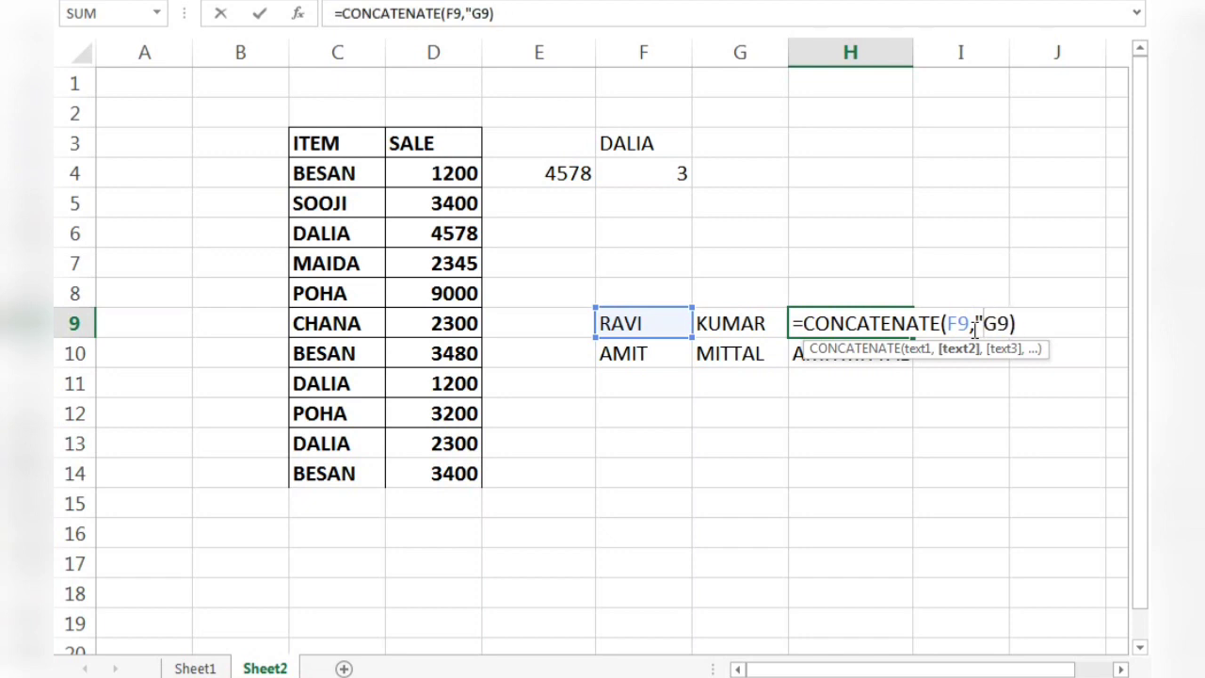
type("\"")
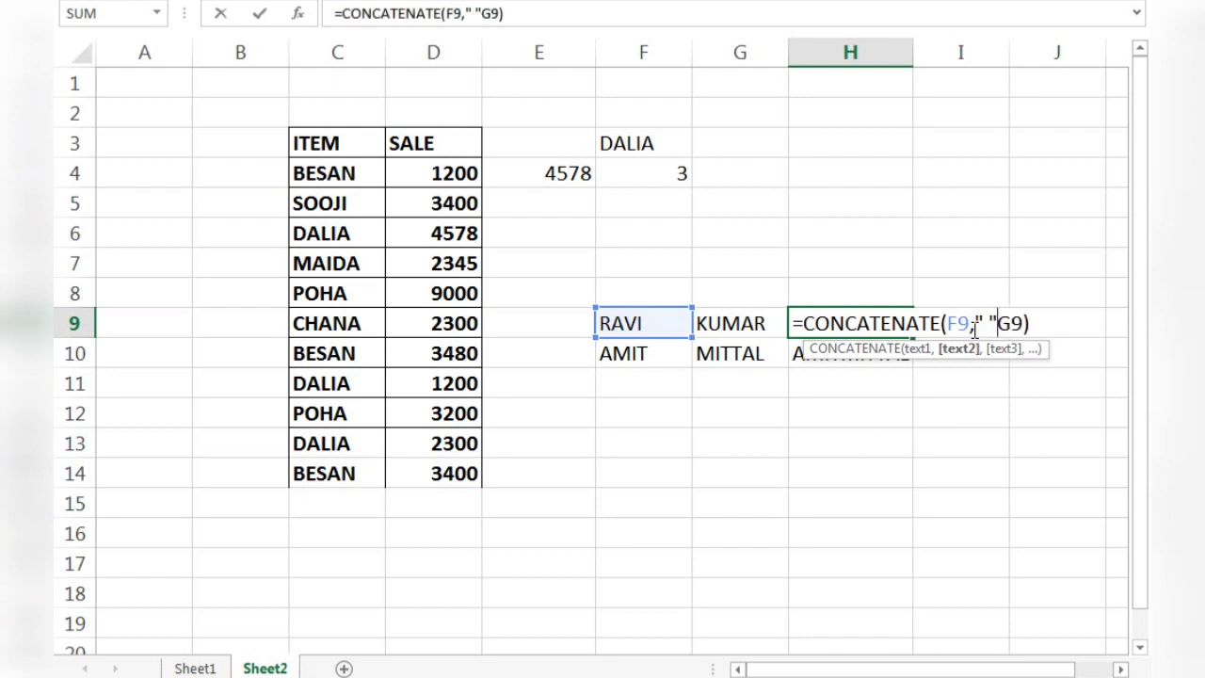
type(",")
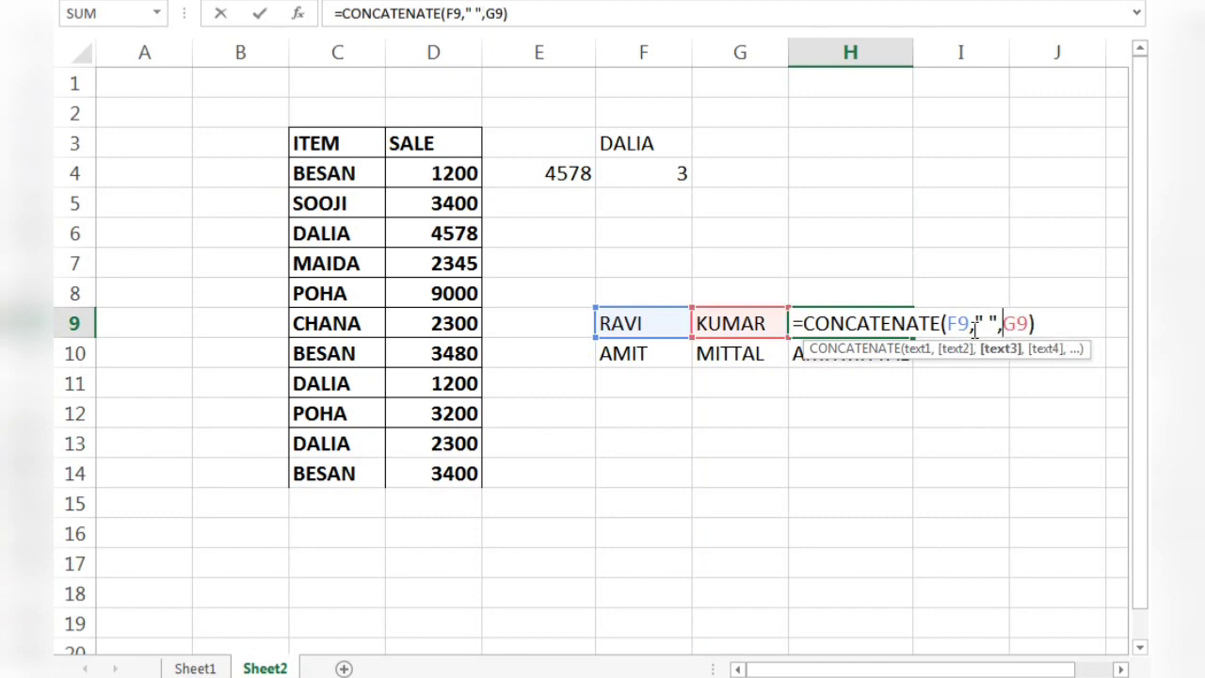
key("Return")
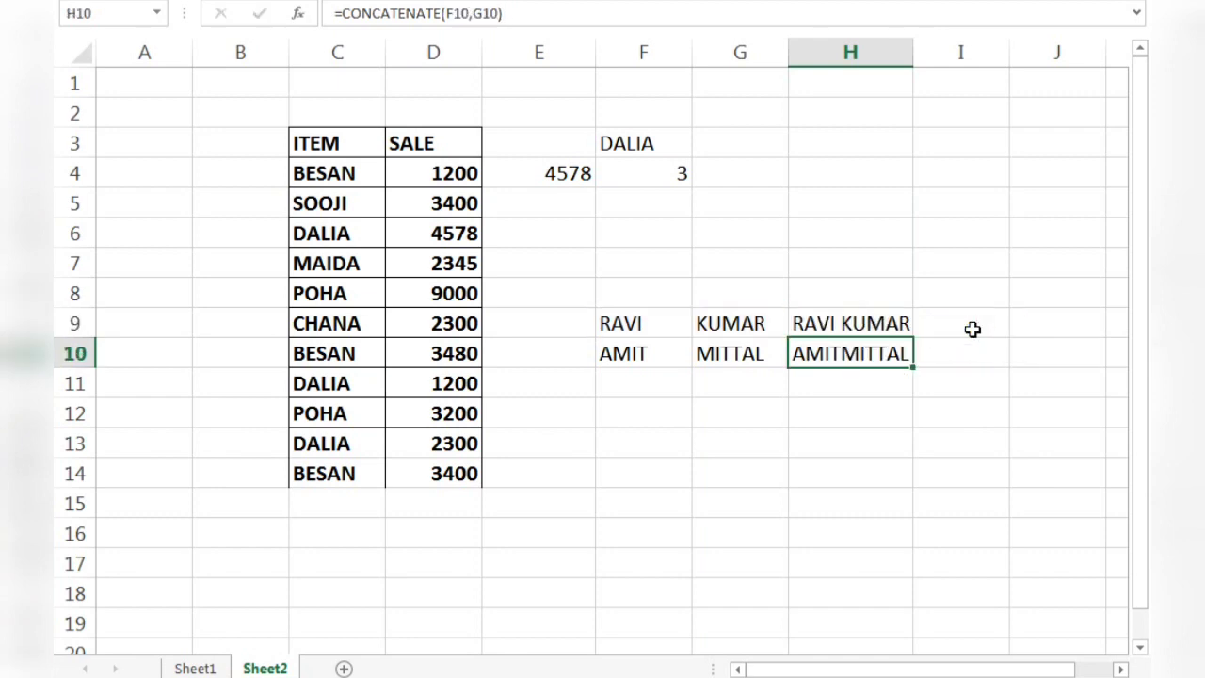
Copy the CONCATENATE formula with the space from H9 over H9:H10
left_click(824, 323)
key("ctrl+c")
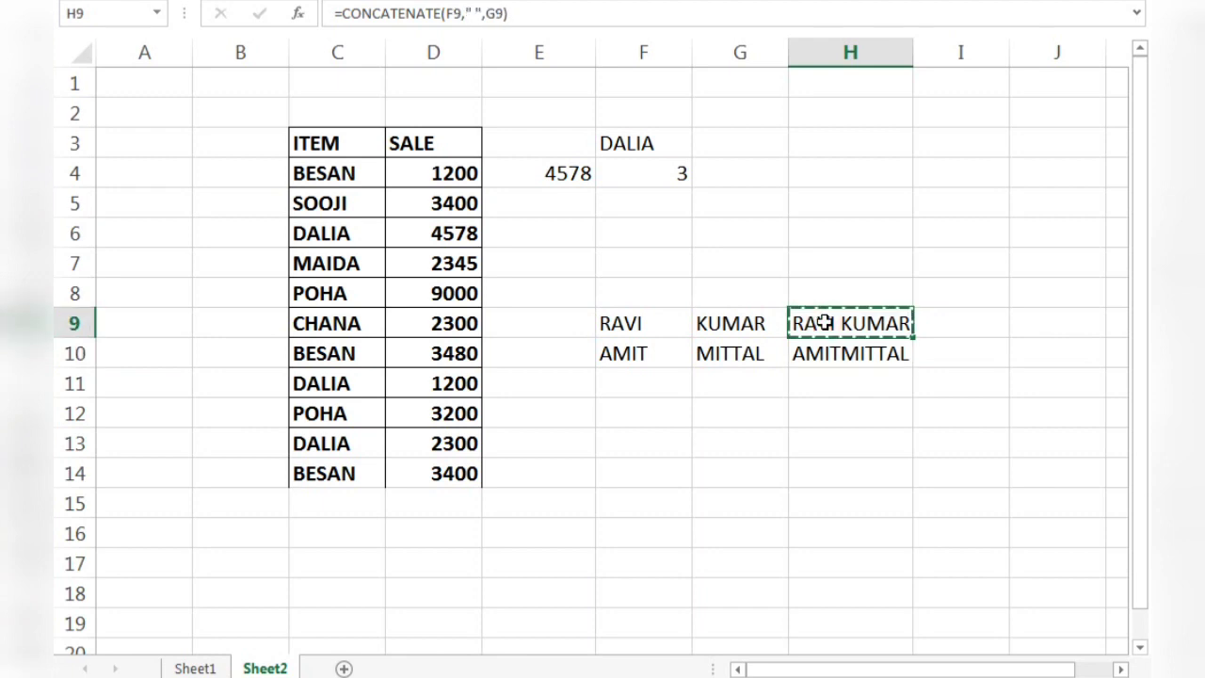
key("shift+Down")
key("ctrl+v")
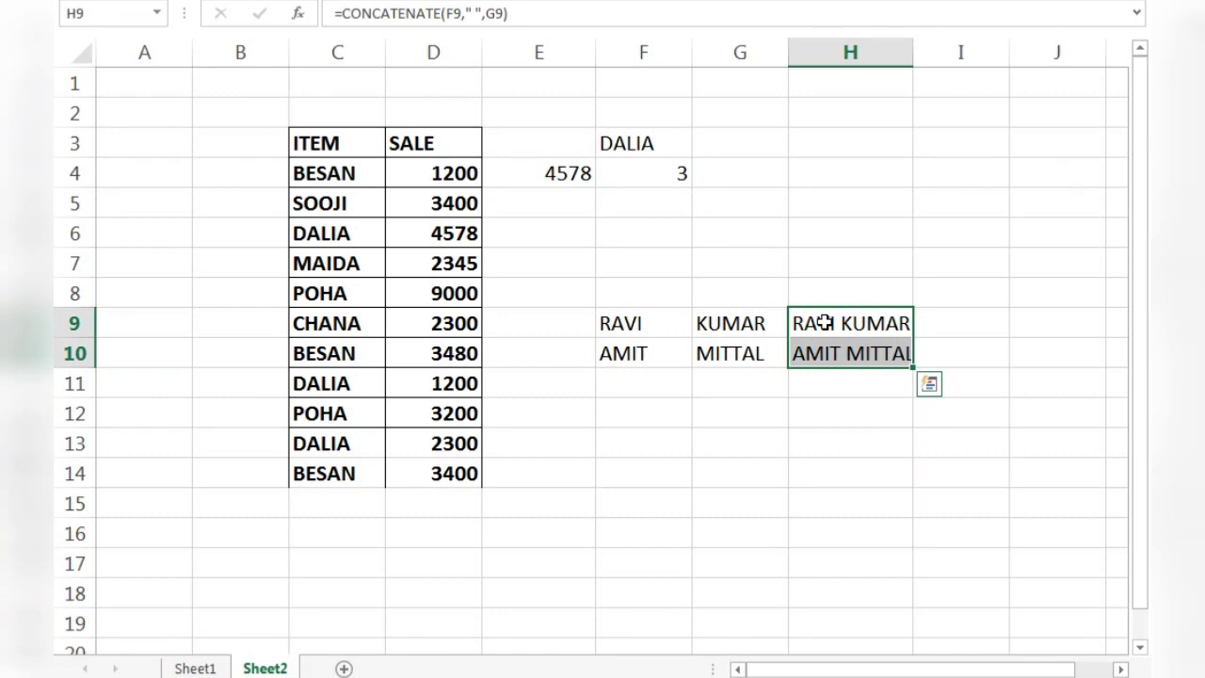
Point out the EXACT entry in the function list on Sheet1
left_click(211, 666)
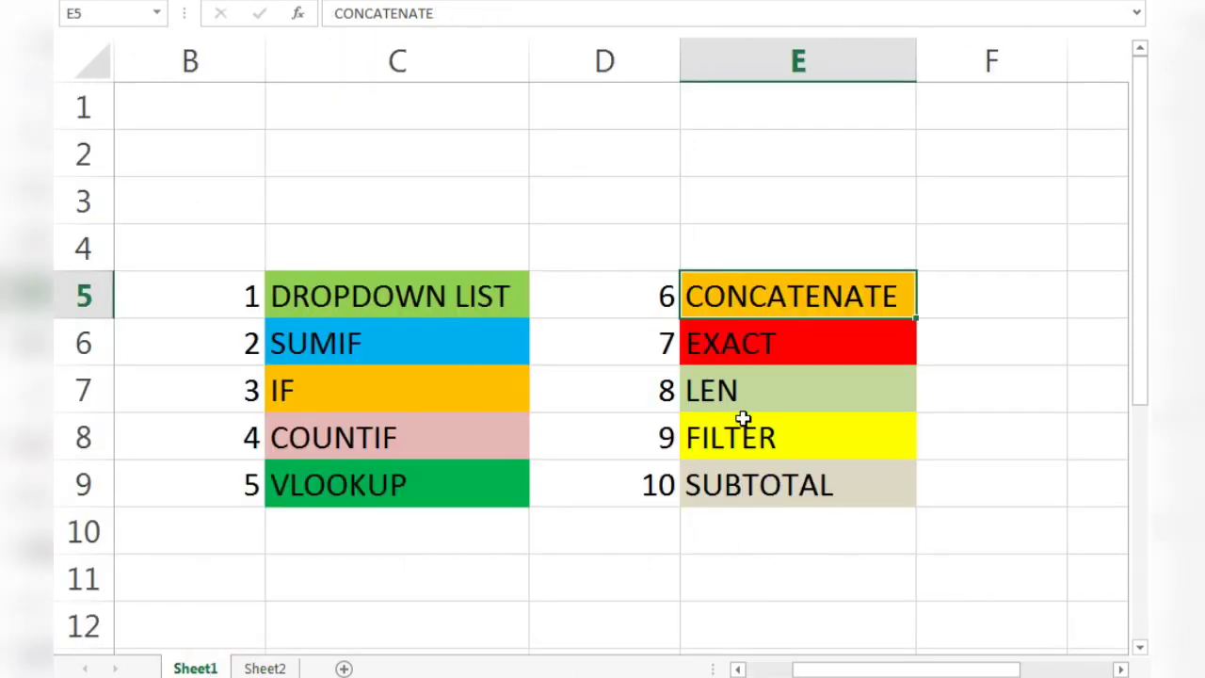
left_click(767, 358)
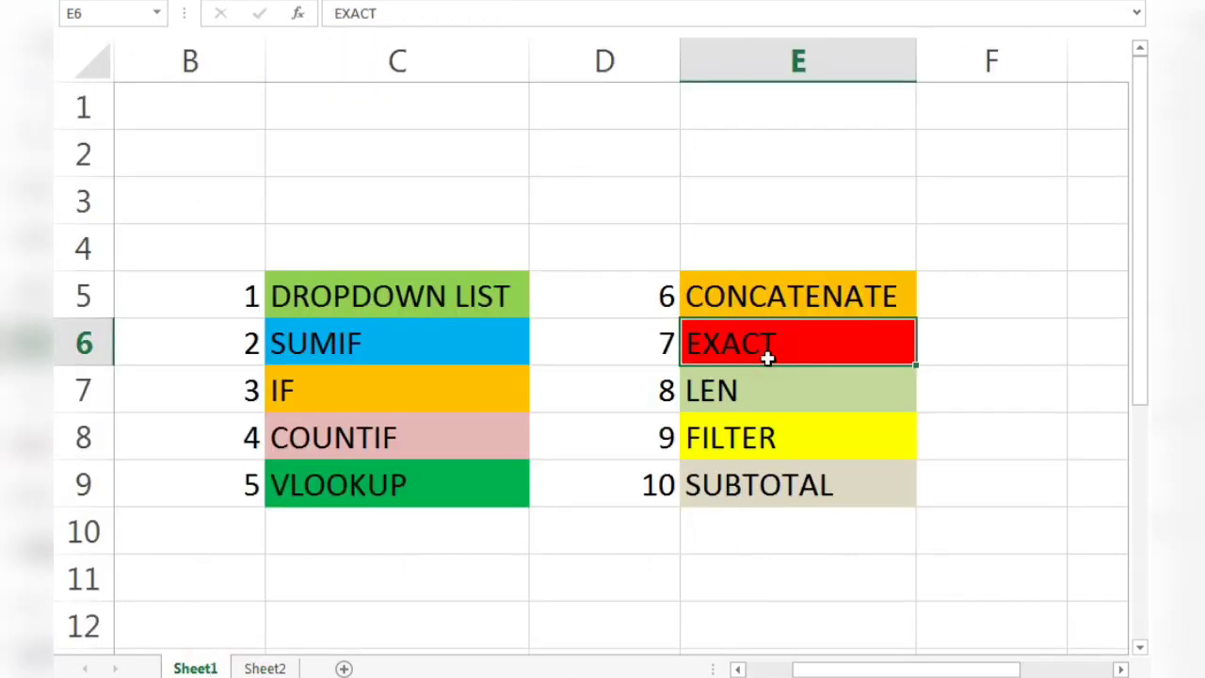
Enter the first set of comparison numbers, 2300, 2388 and 2300, in cells F13:F15 of Sheet2
left_click(272, 665)
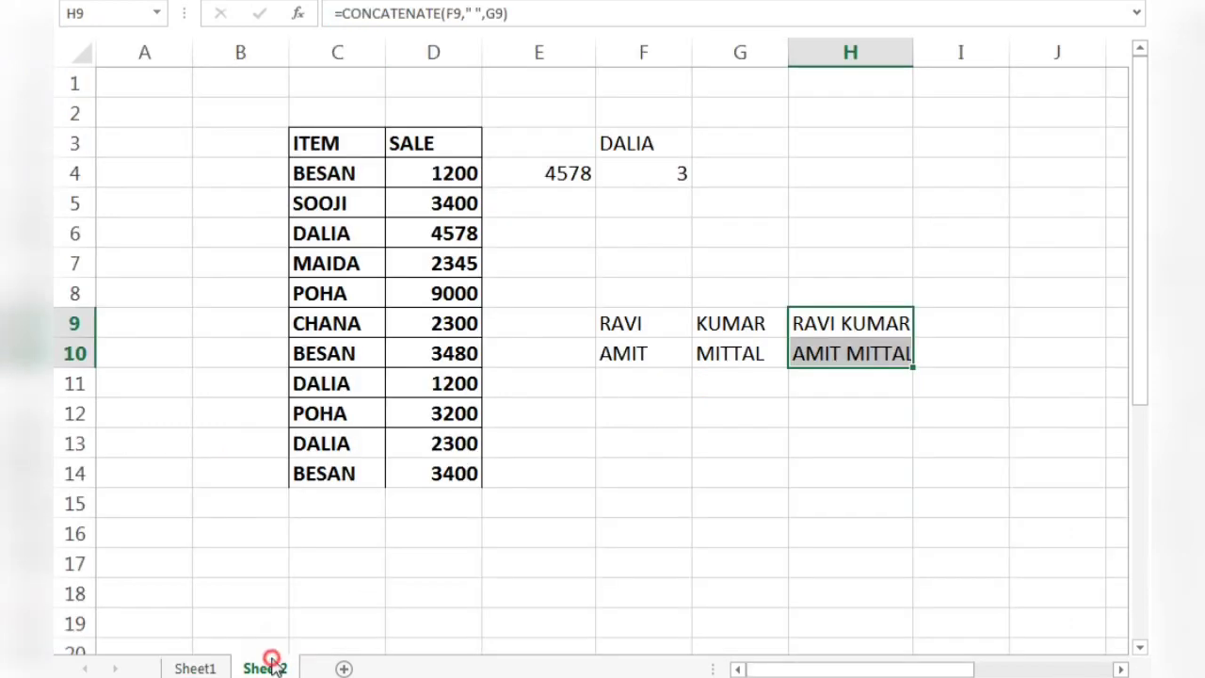
left_click(627, 531)
left_click(619, 442)
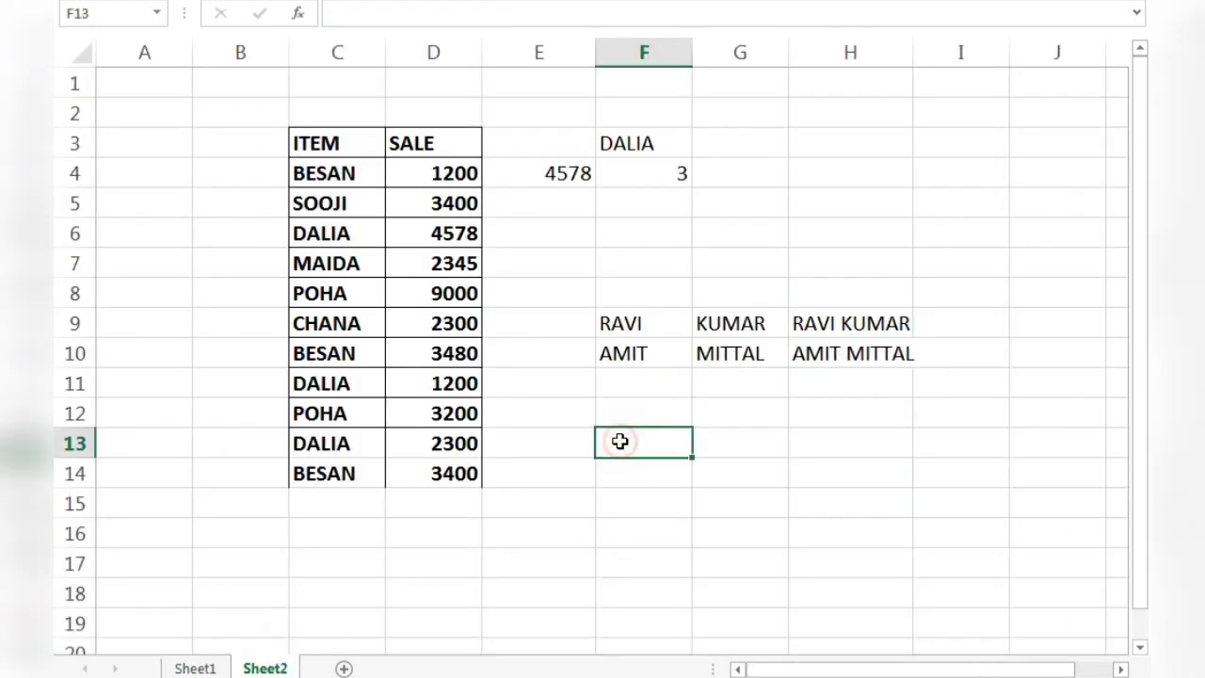
type("2300")
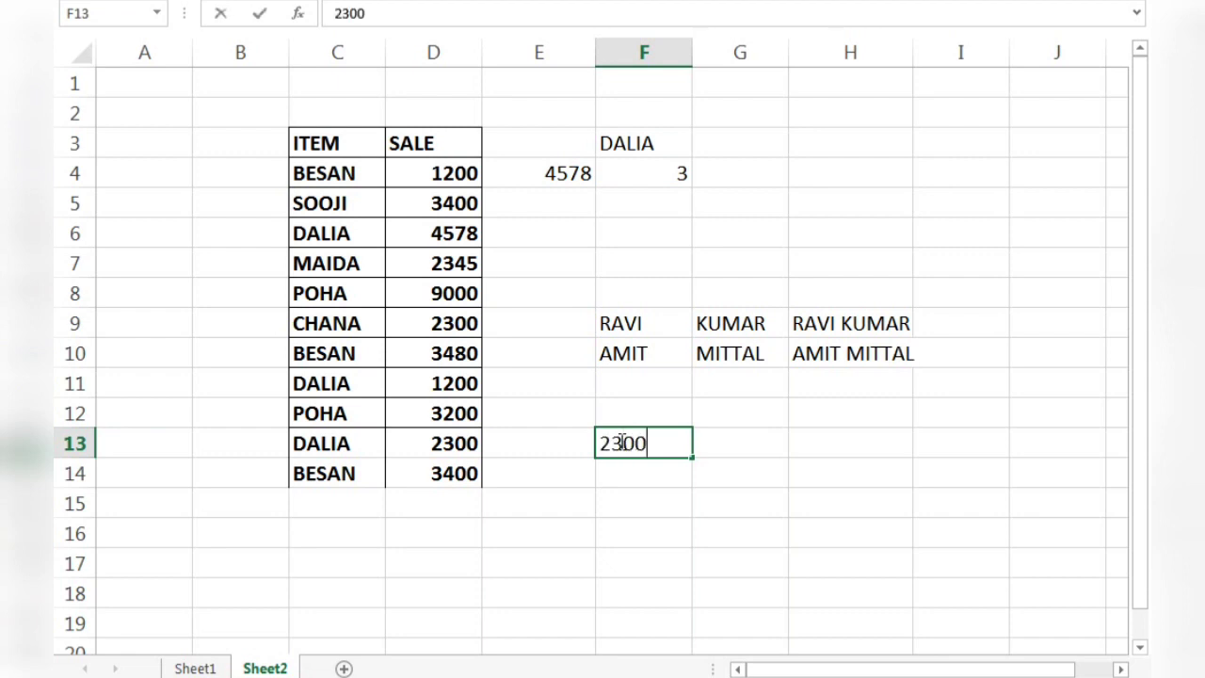
key("Return")
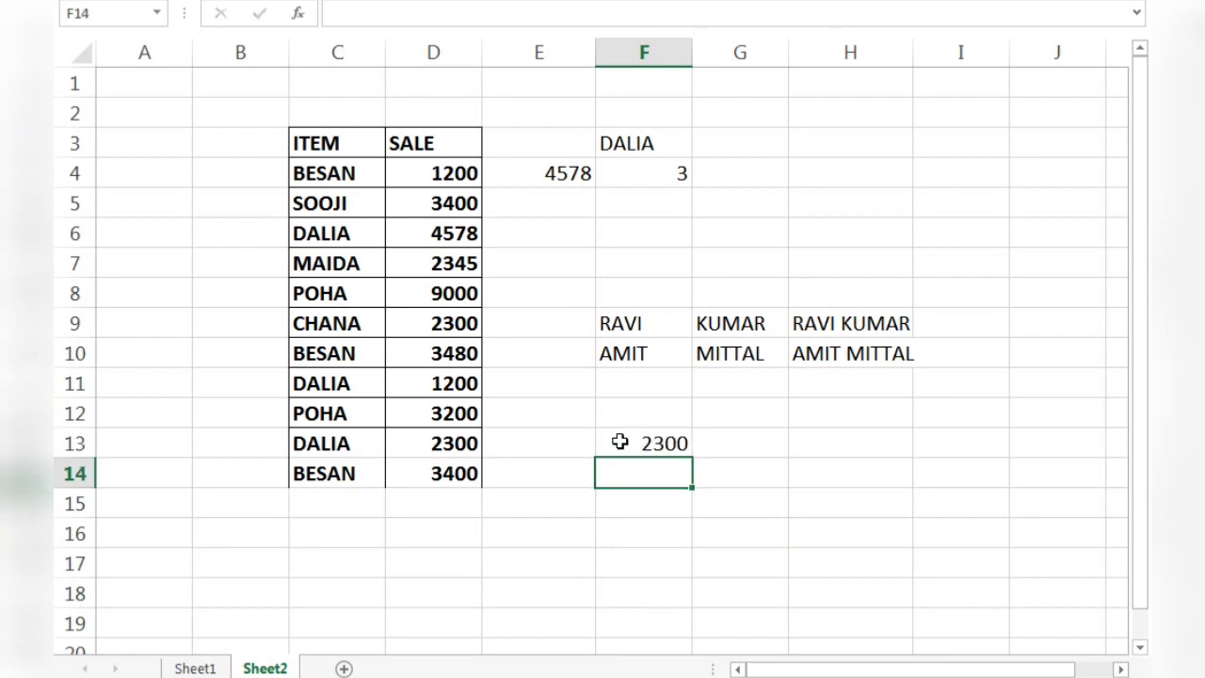
type("2388")
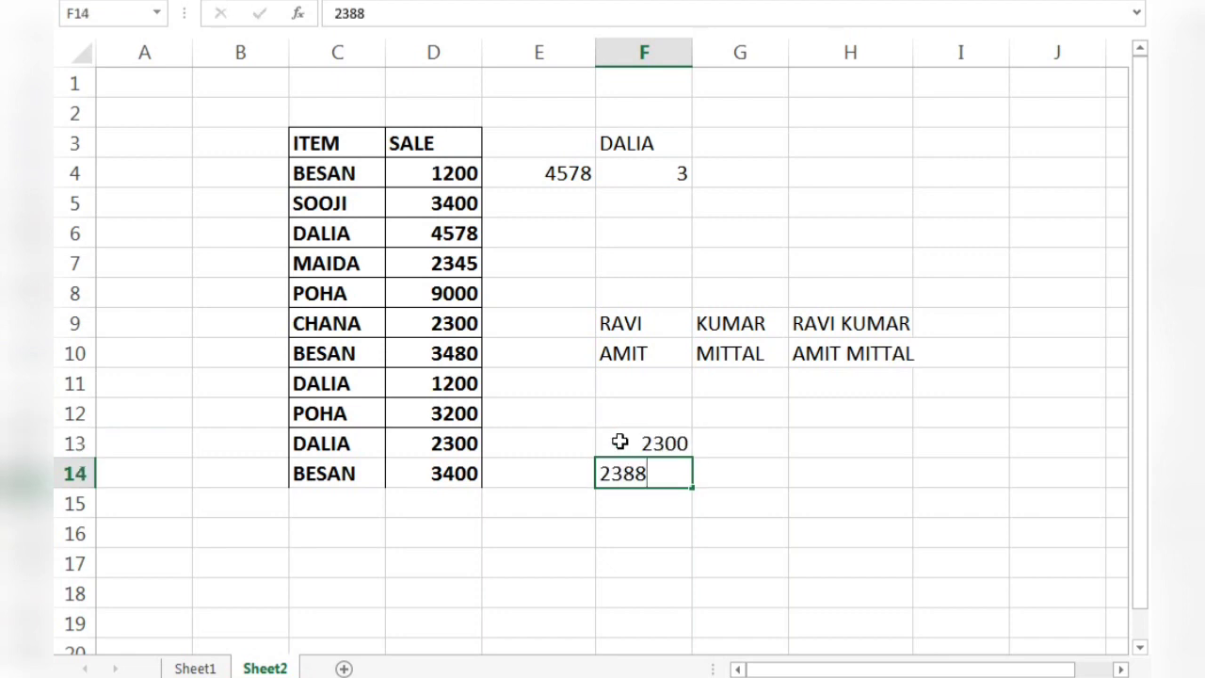
key("Return")
type("23")
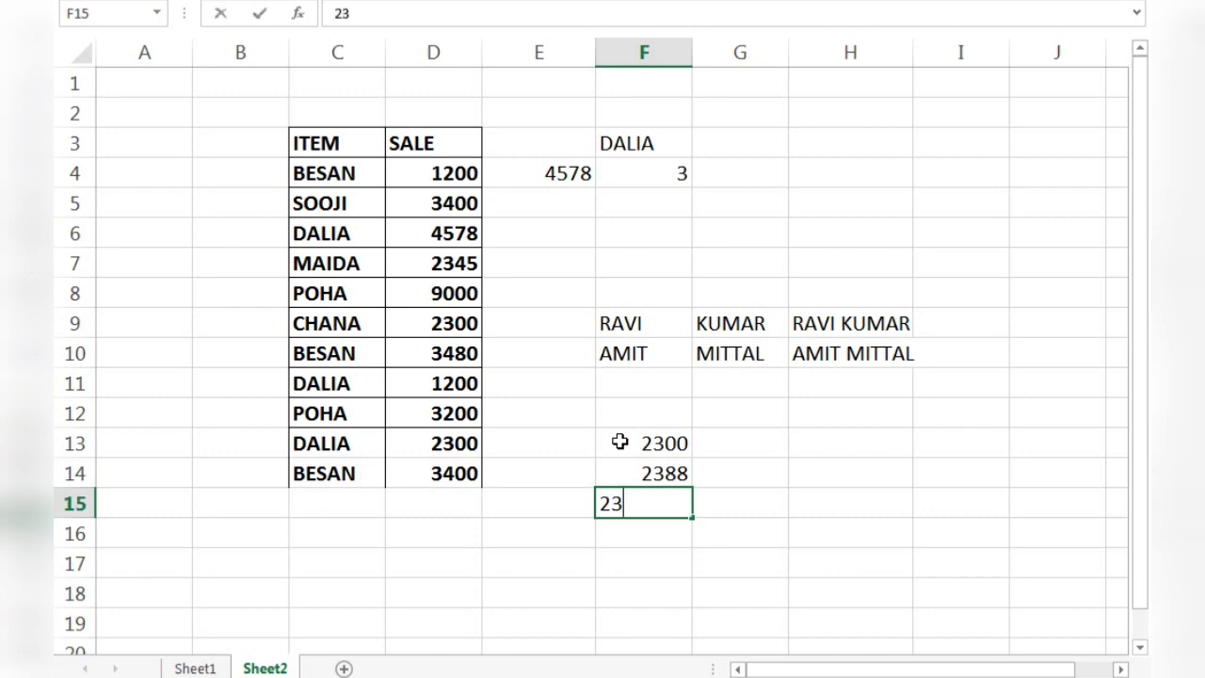
type("00")
key("Tab")
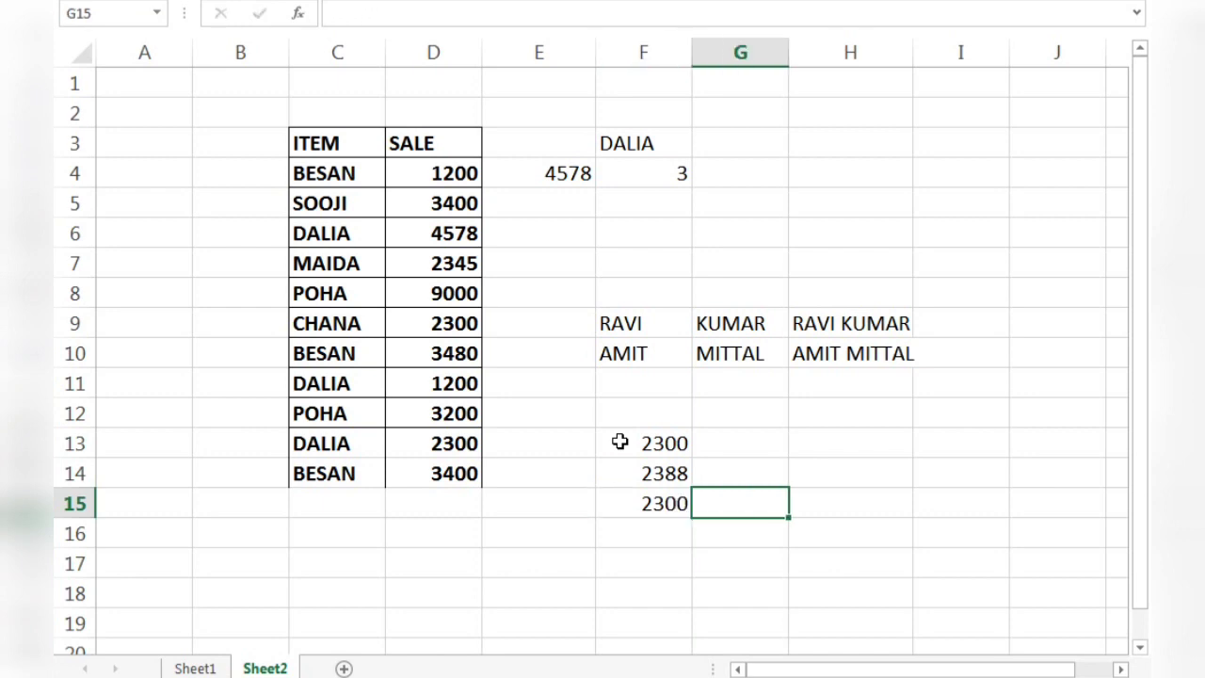
Enter the second set of comparison numbers, 3000, 2388 and 2300, in cells G13:G15
key("Up")
key("Up")
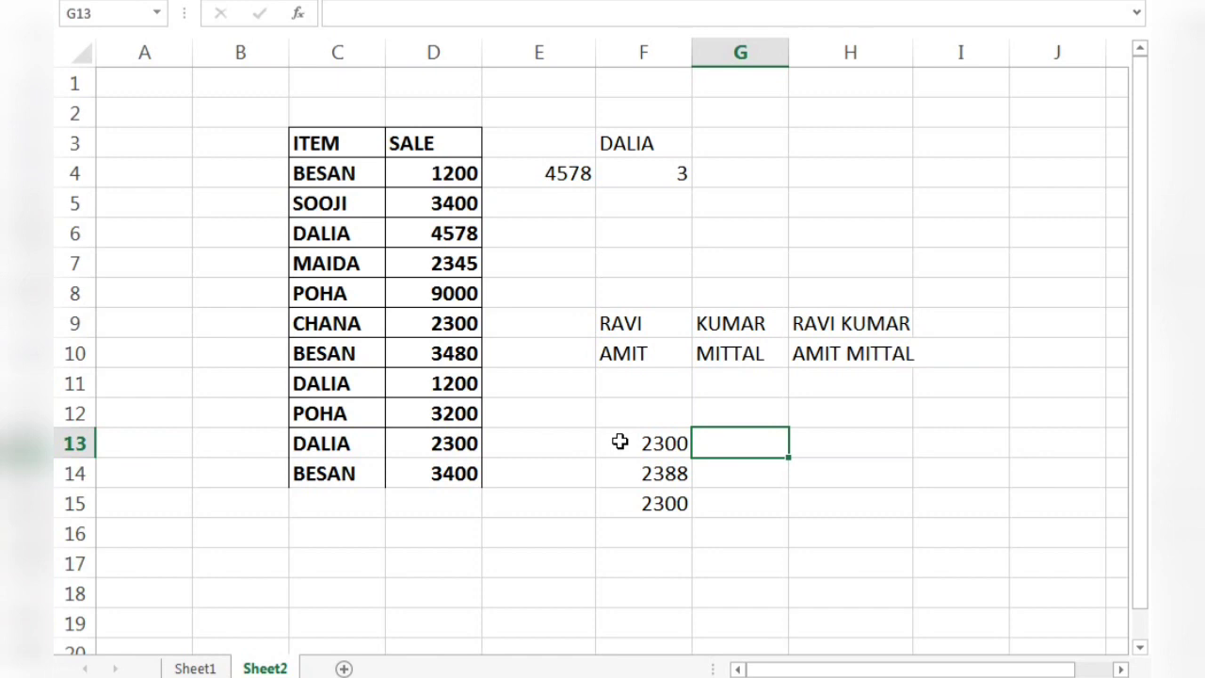
type("3000")
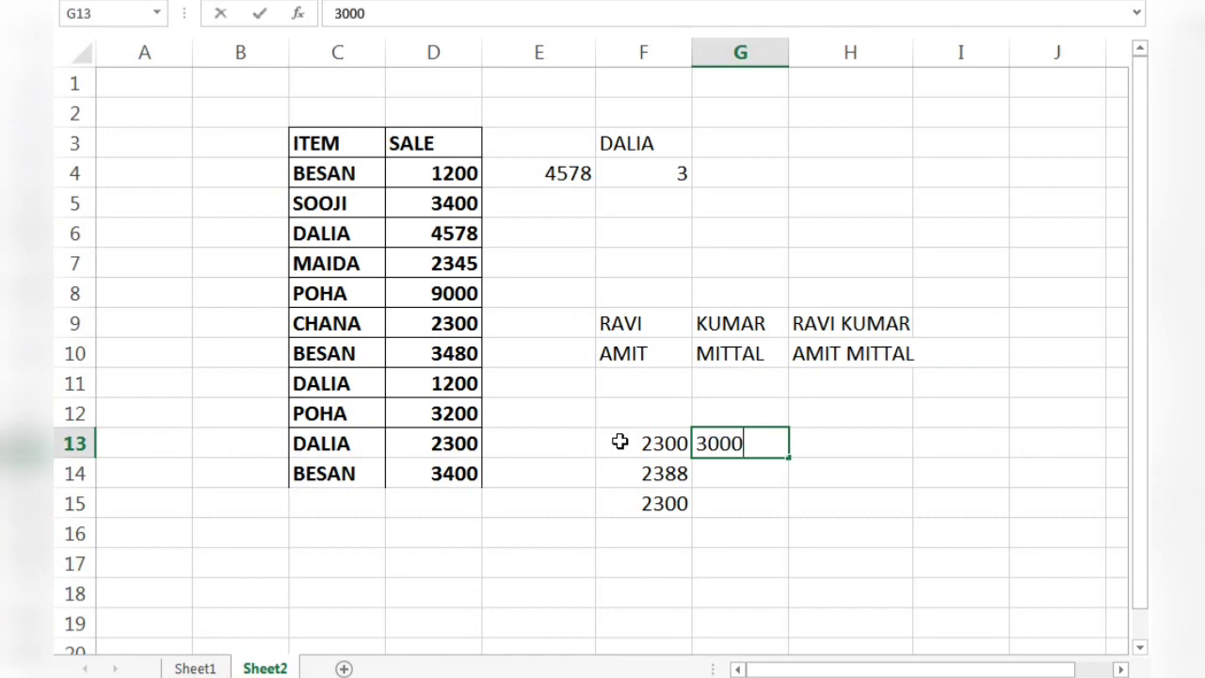
key("Return")
type("2388")
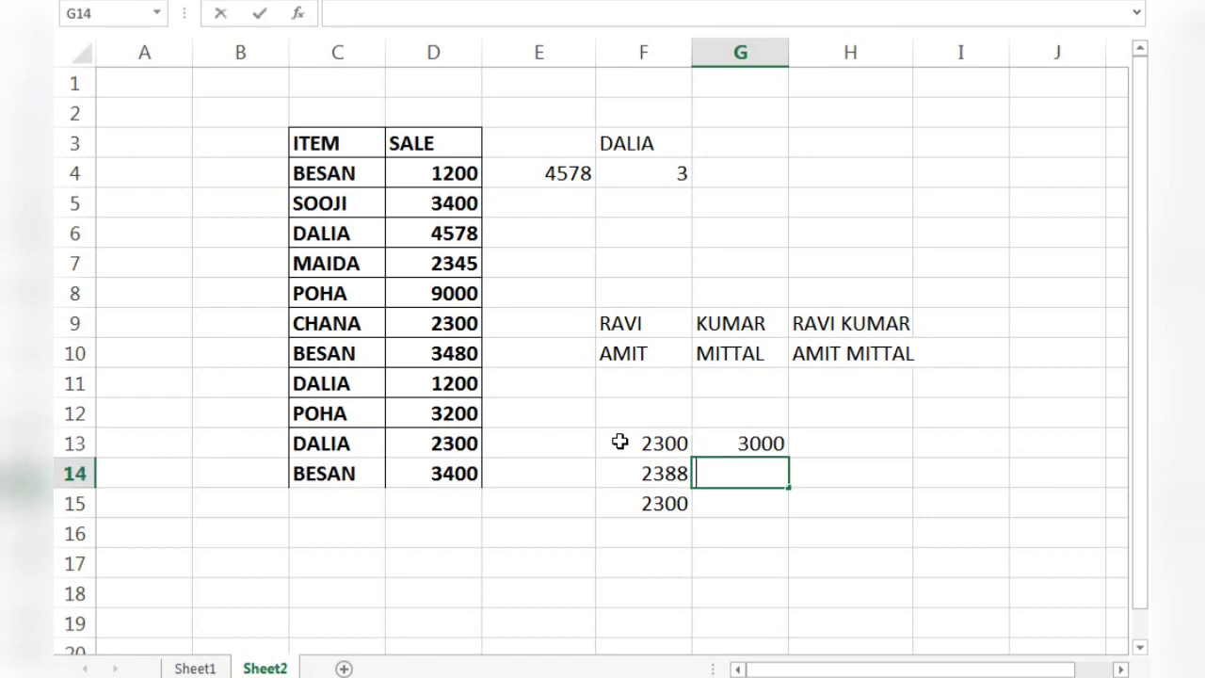
key("Return")
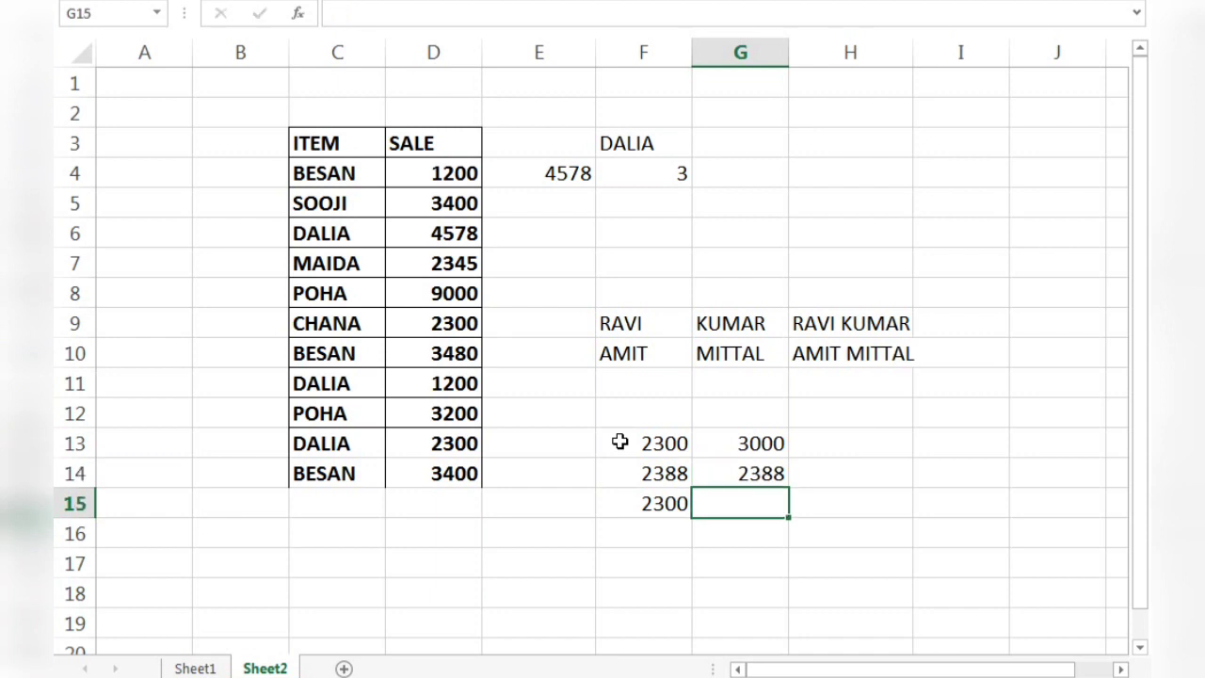
type("2300")
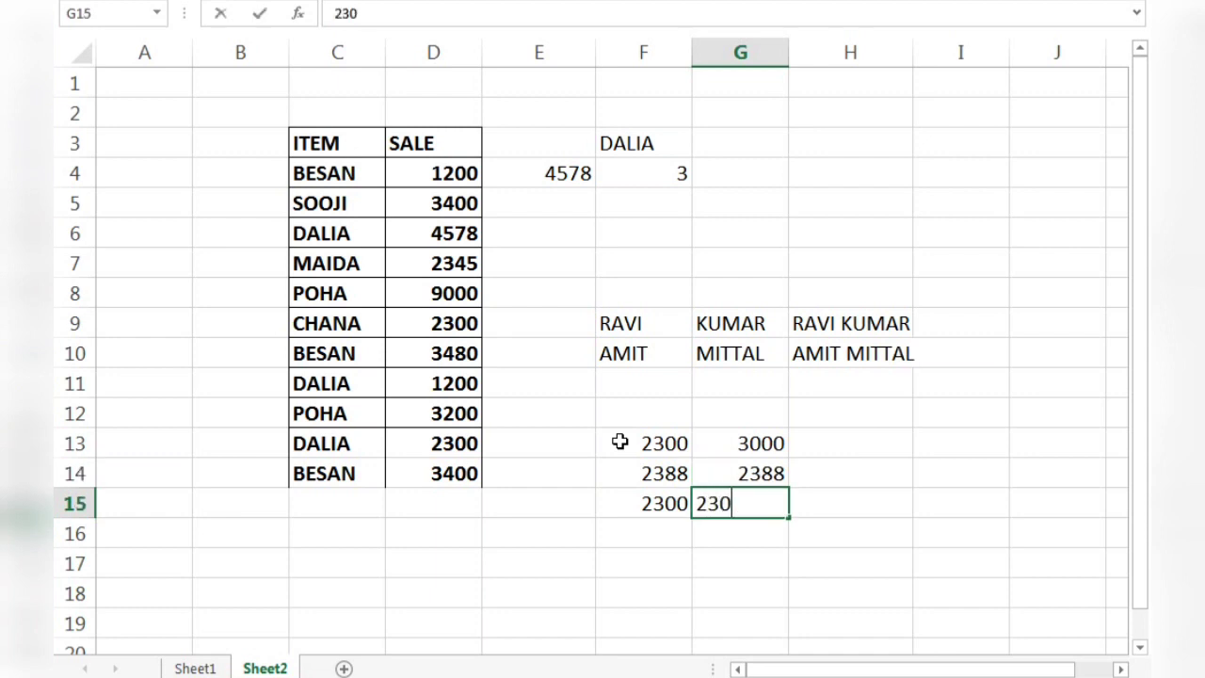
key("Return")
Compare the first pair of numbers by entering the formula =EXACT(F13,G13) in cell H13
key("Up")
key("Up")
key("Up")
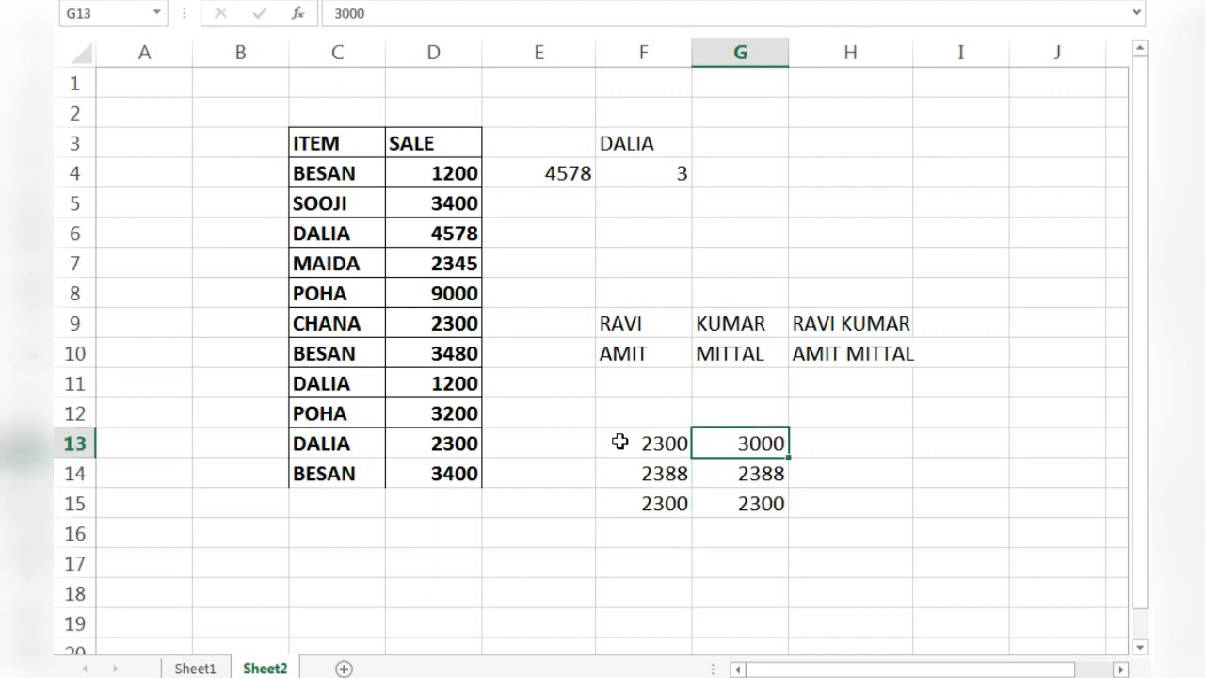
key("Right")
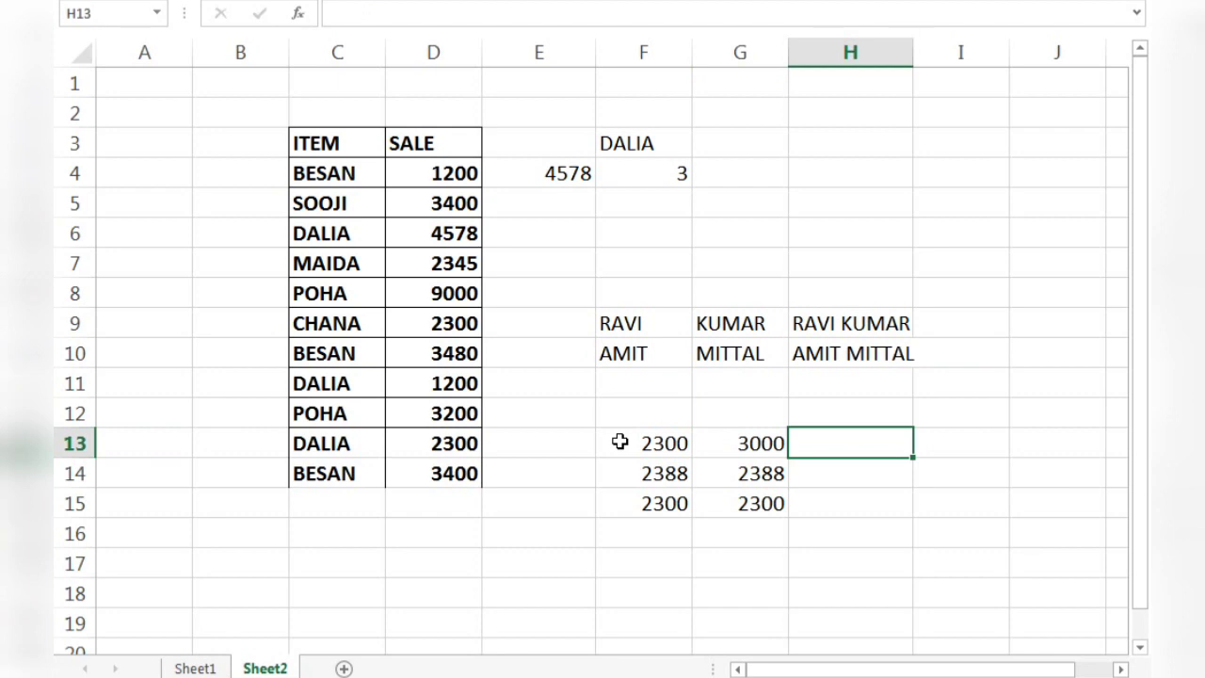
type("=EXA")
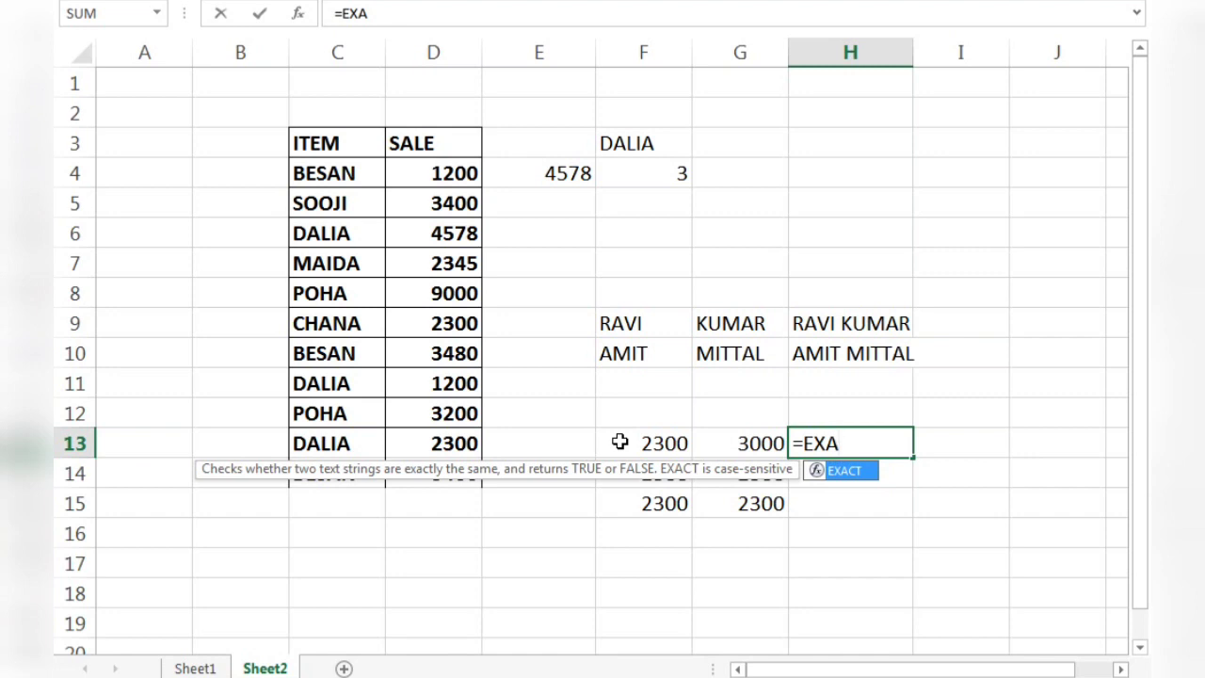
key("Tab")
left_click(655, 448)
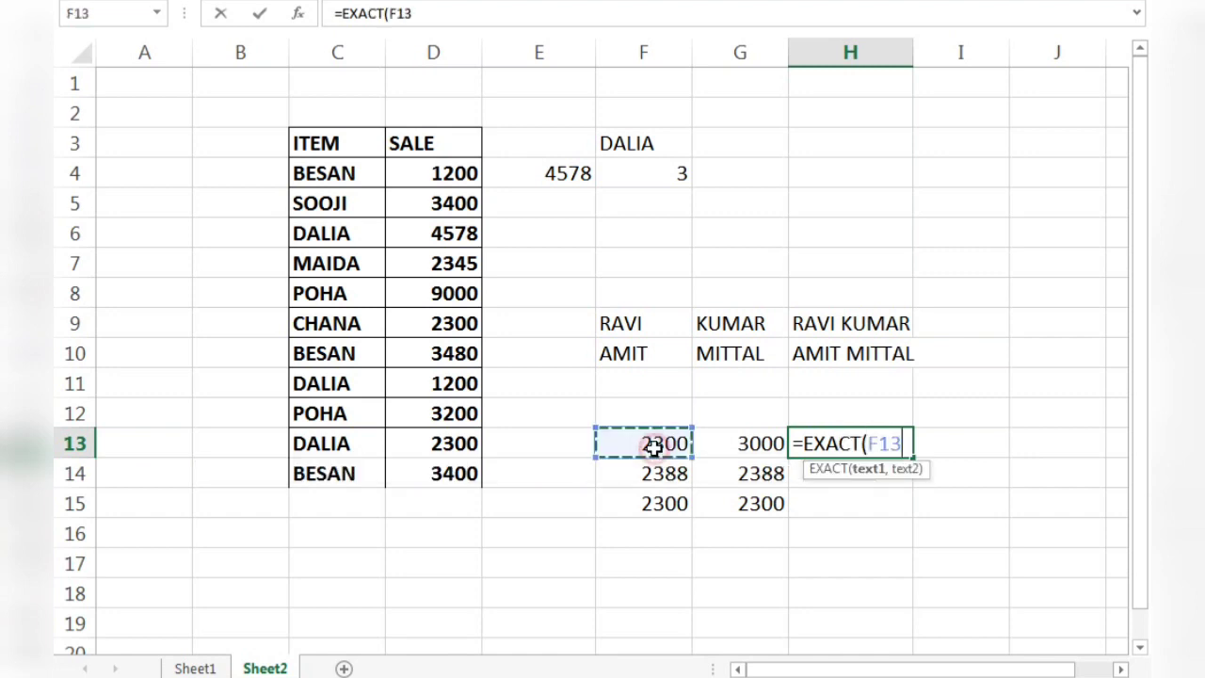
type(",")
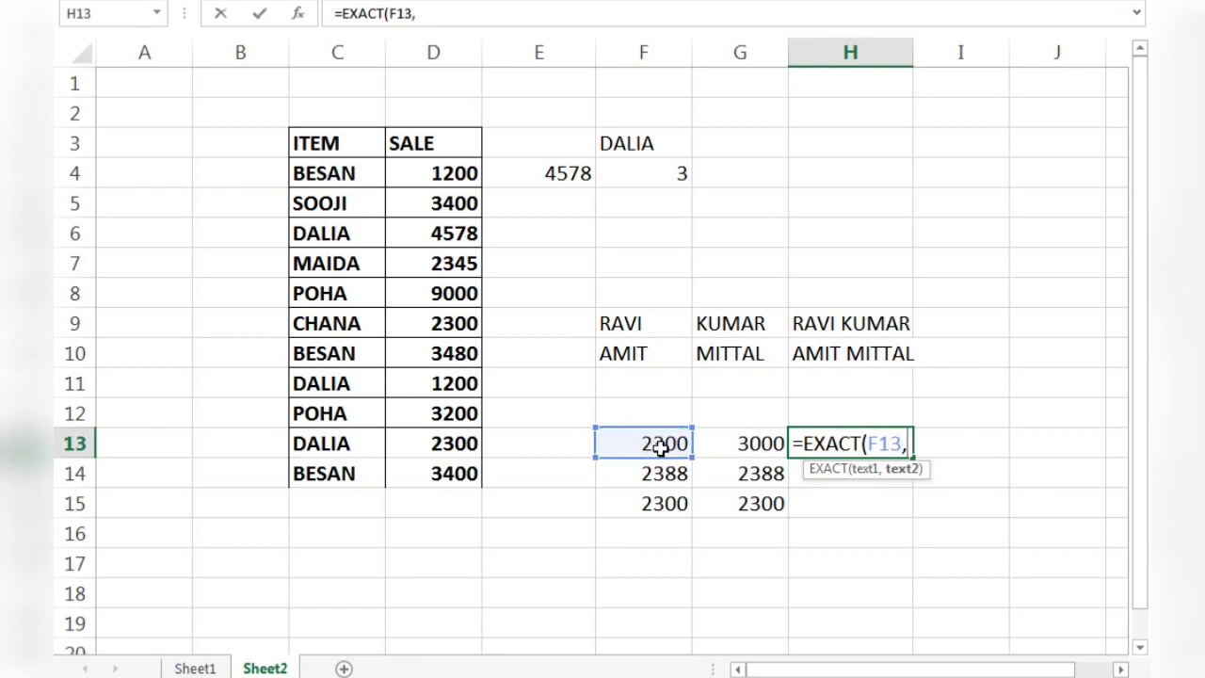
left_click(721, 445)
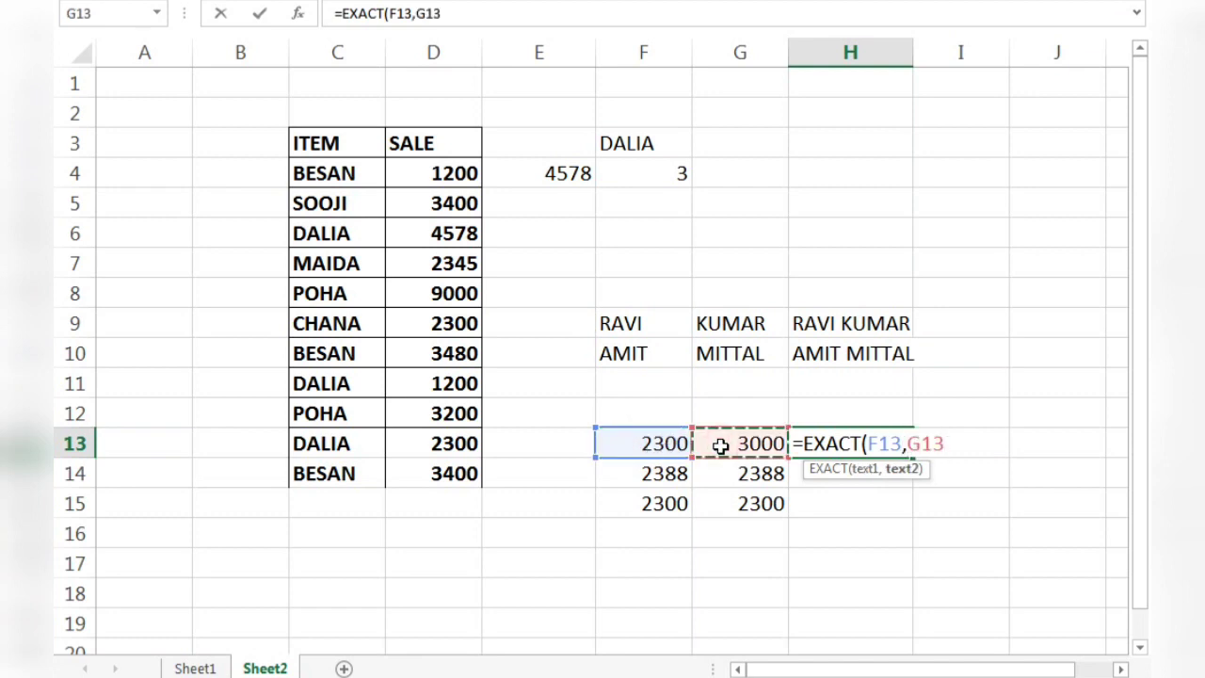
type(")")
key("Return")
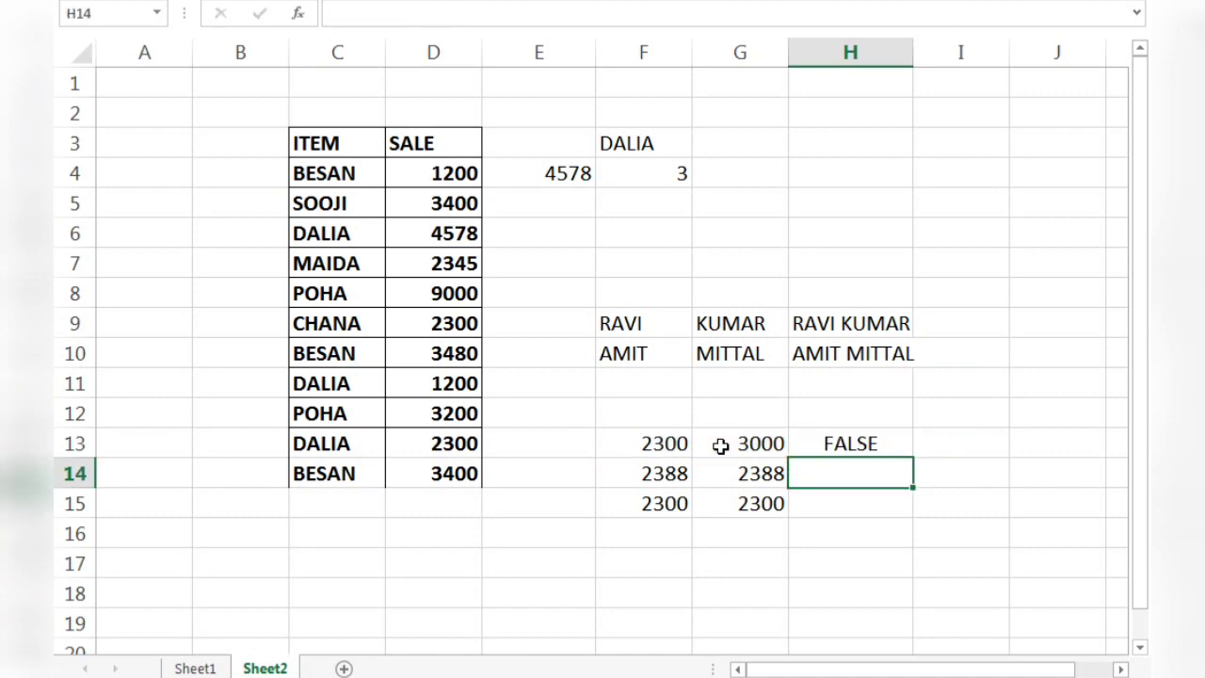
Copy the EXACT formula from H13 over H13:H15 to compare the remaining pairs
left_click(817, 438)
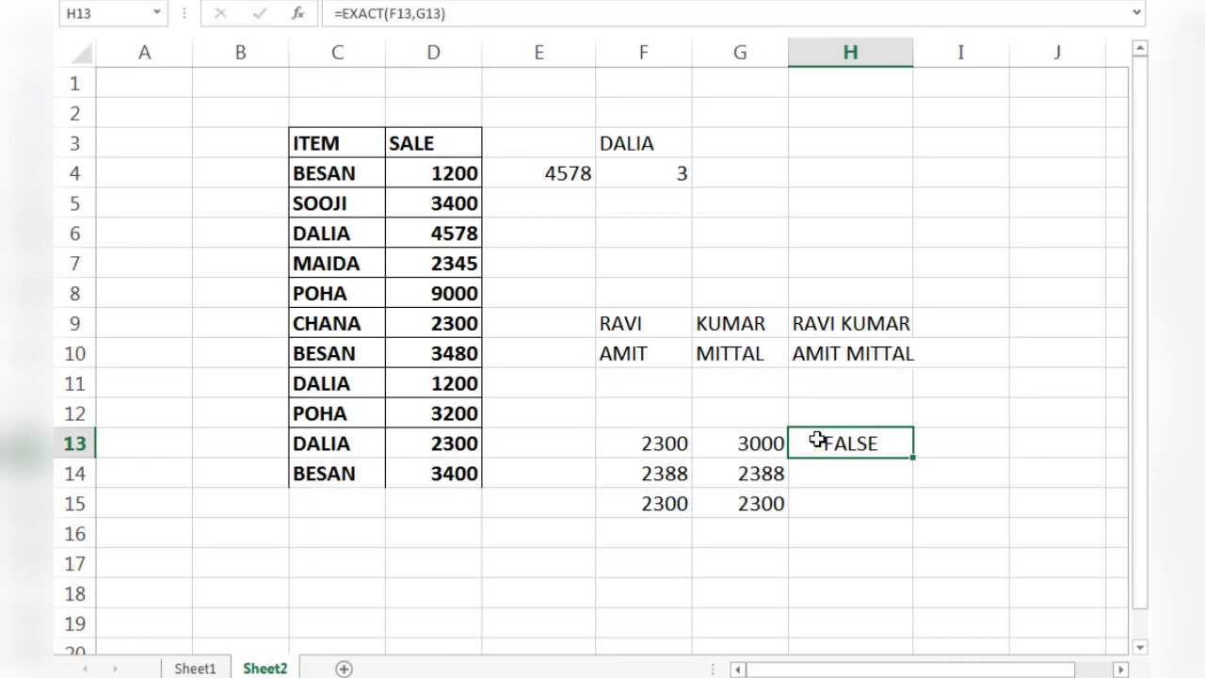
key("ctrl+c")
key("shift+Down")
key("shift+Down")
key("ctrl+v")
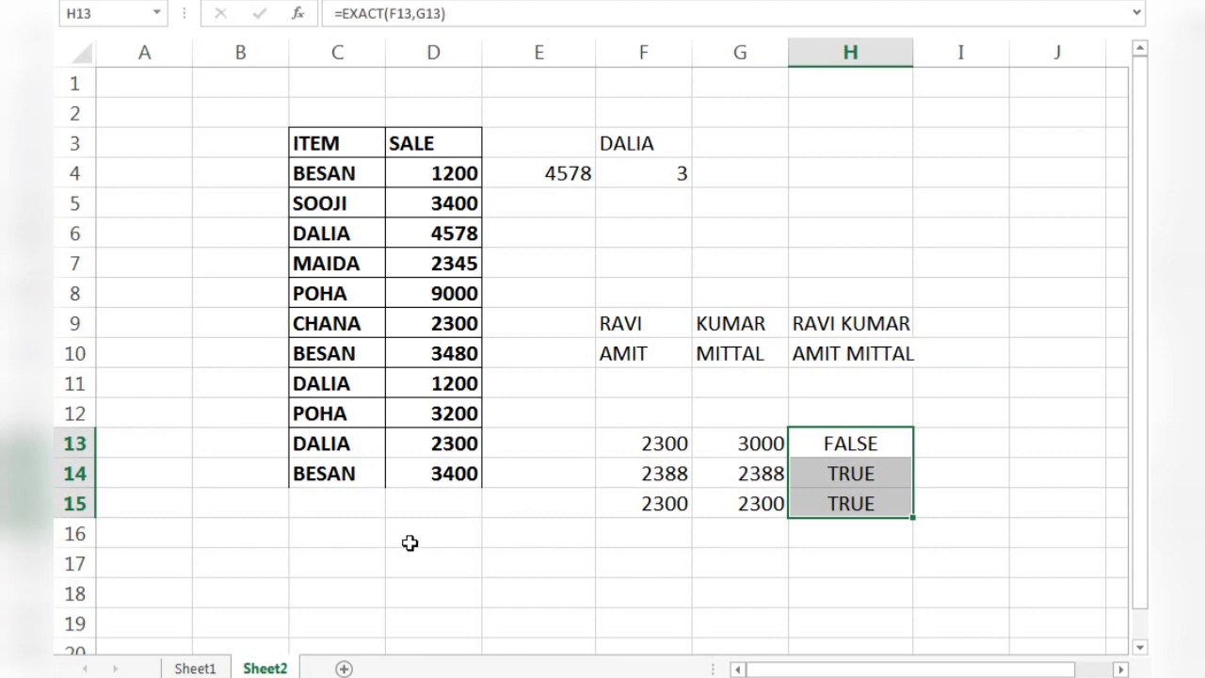
Show the LEN entry on Sheet1, and count the characters of the first full name with =LEN(H9) in cell I9 of Sheet2
left_click(195, 668)
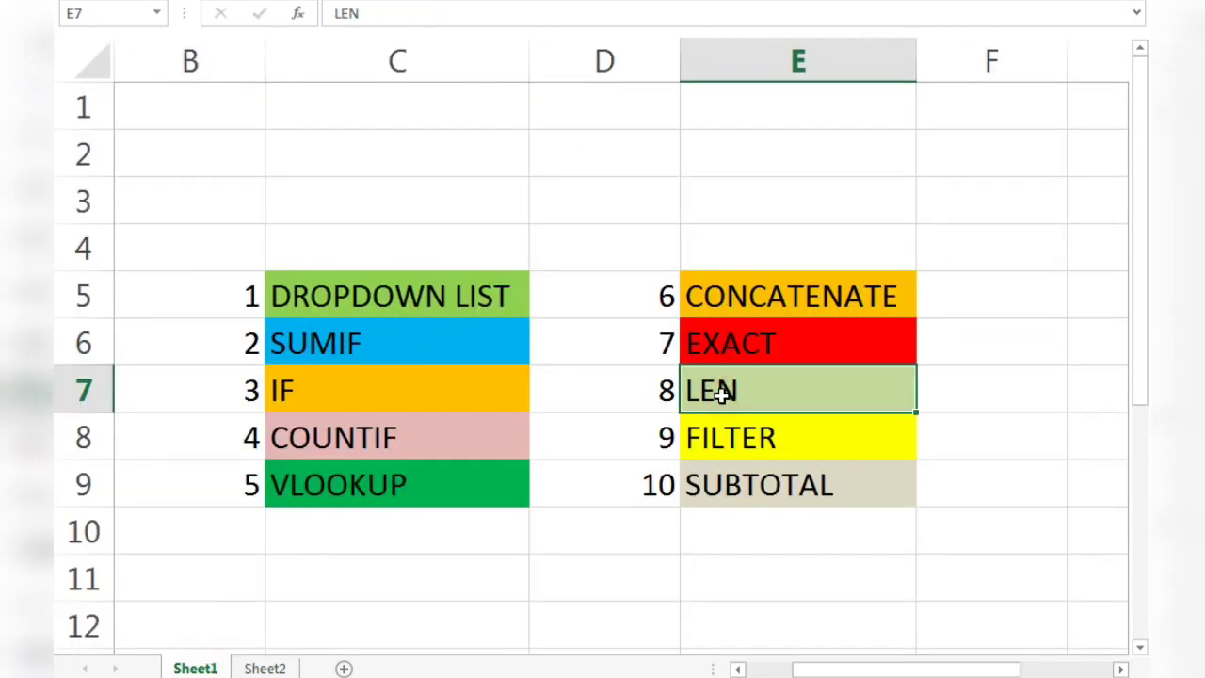
left_click(263, 668)
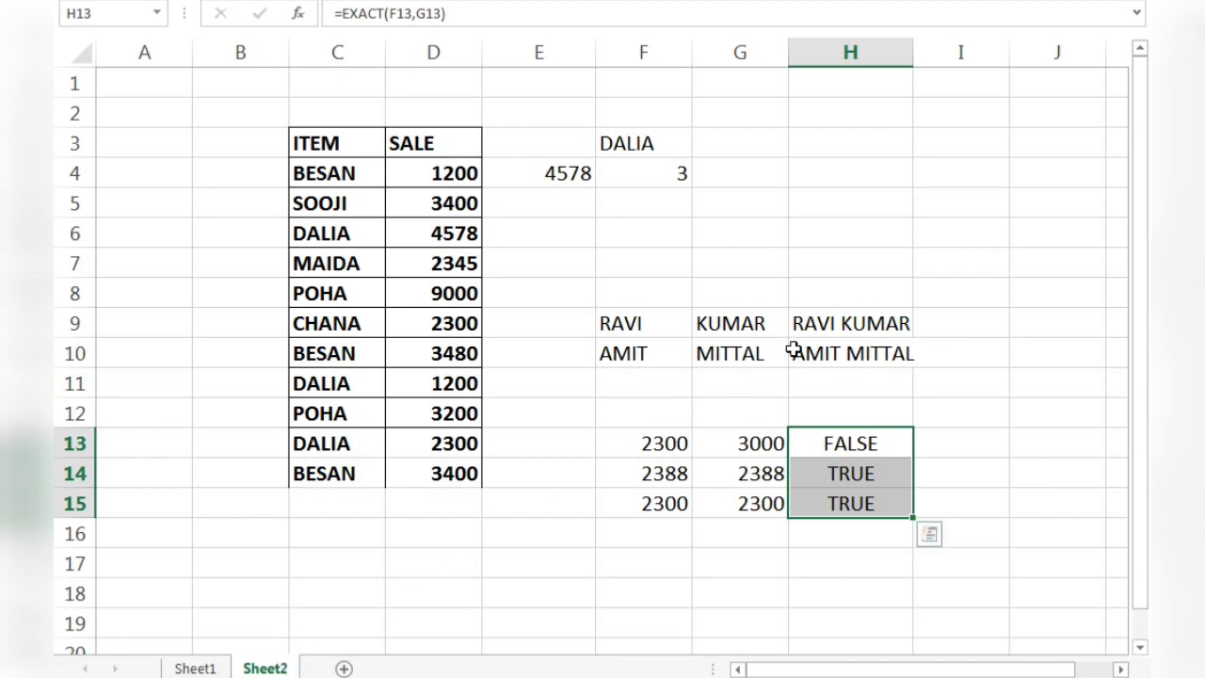
left_click(954, 317)
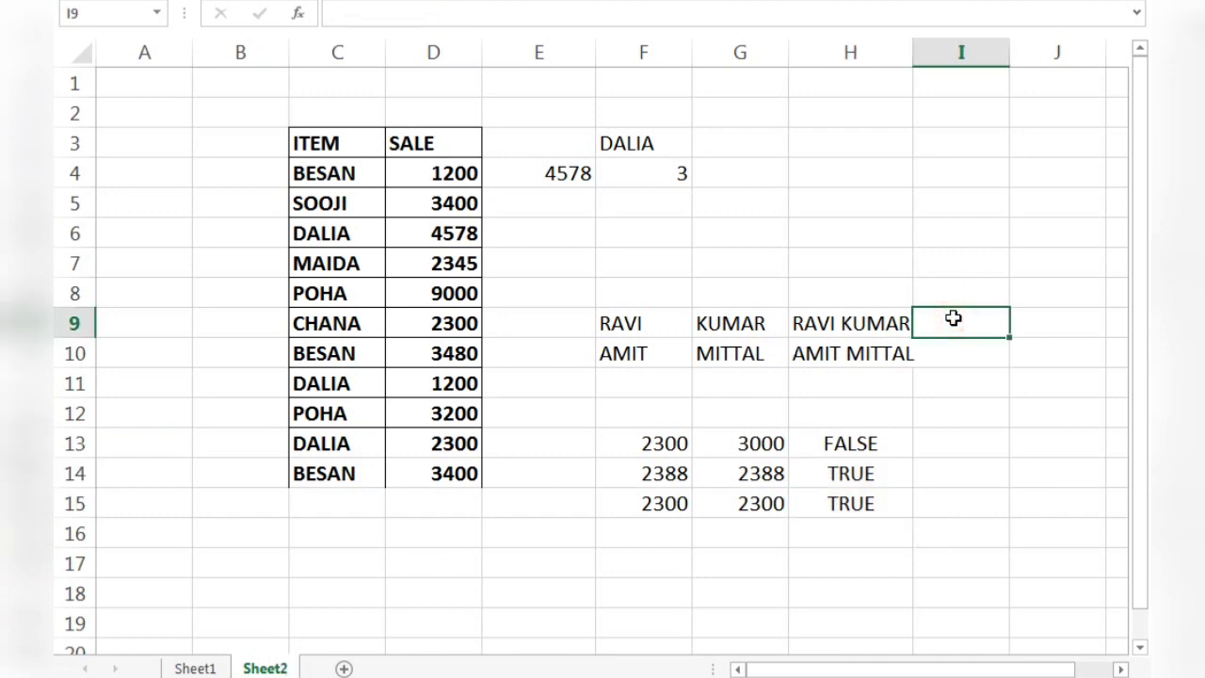
left_click(815, 325)
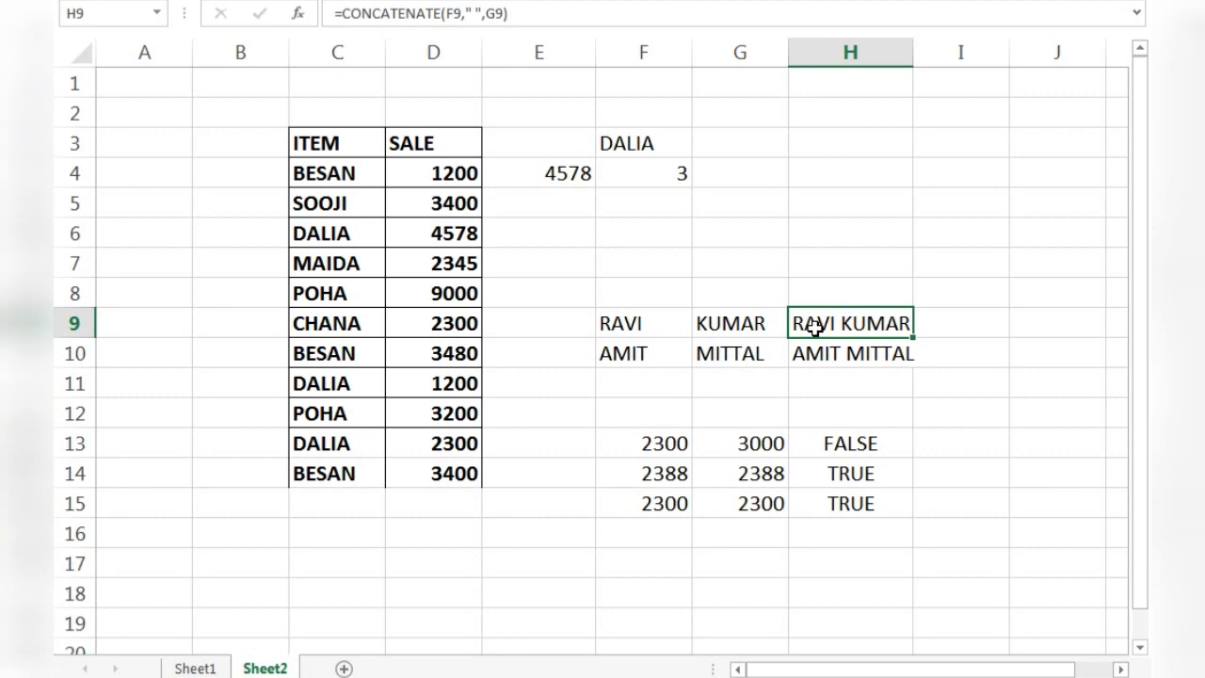
left_click(979, 322)
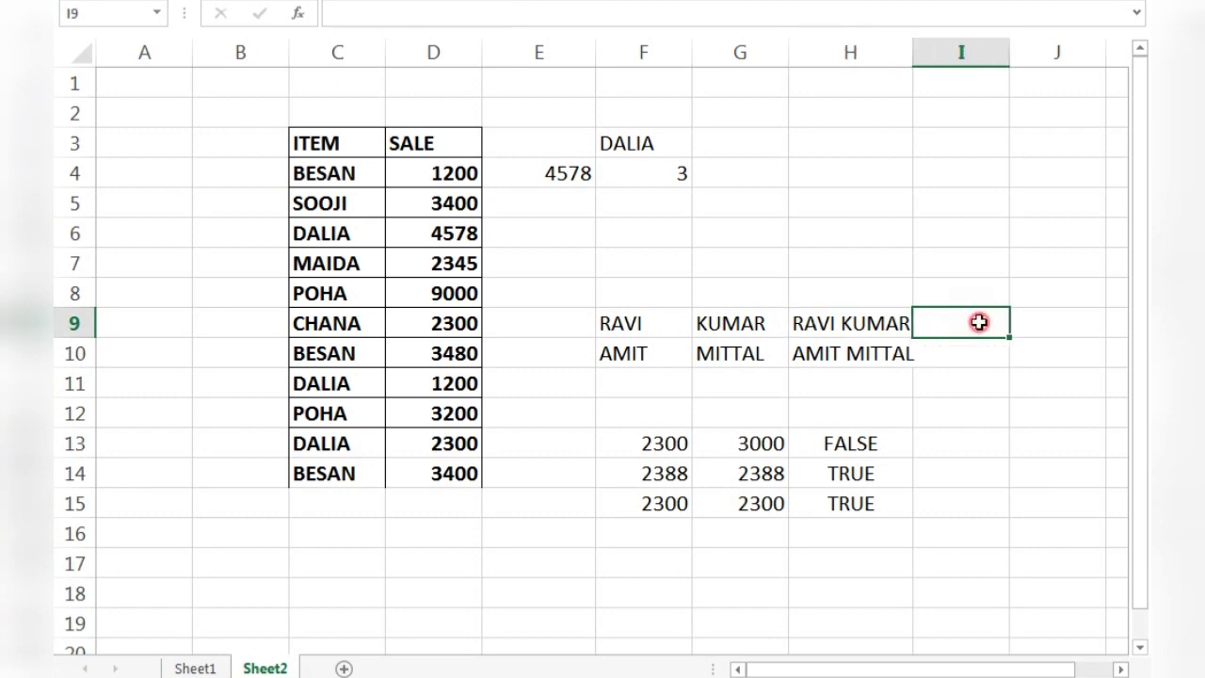
type("=LEN(")
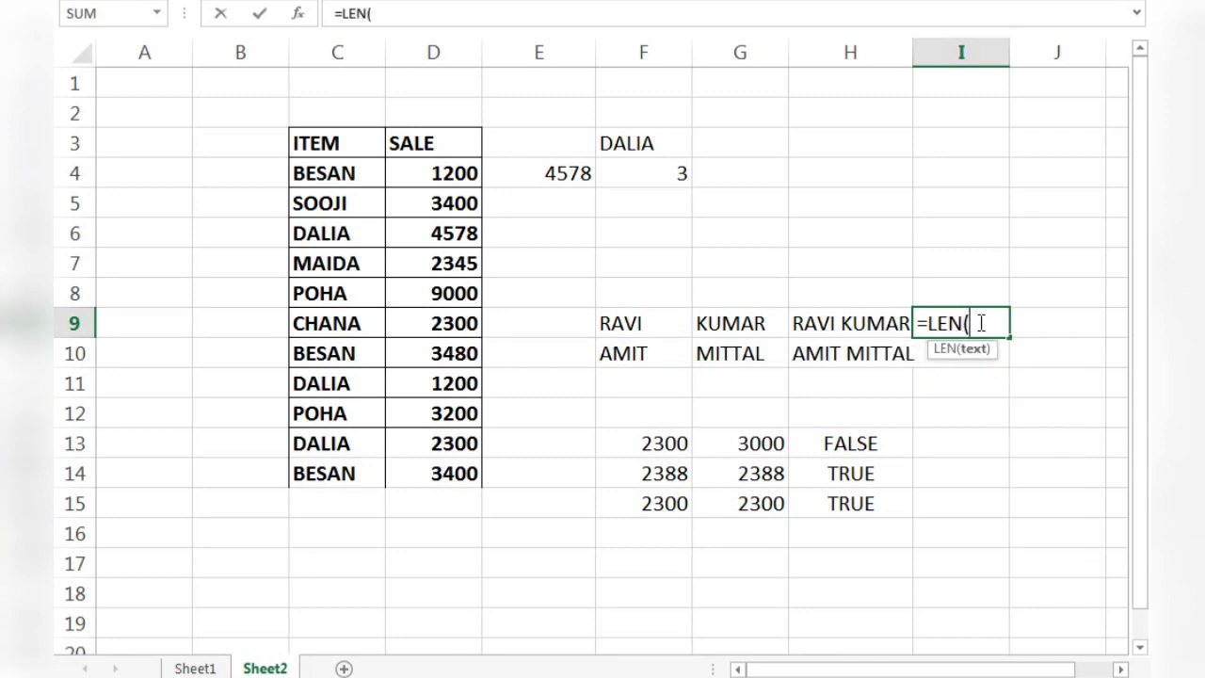
left_click(863, 323)
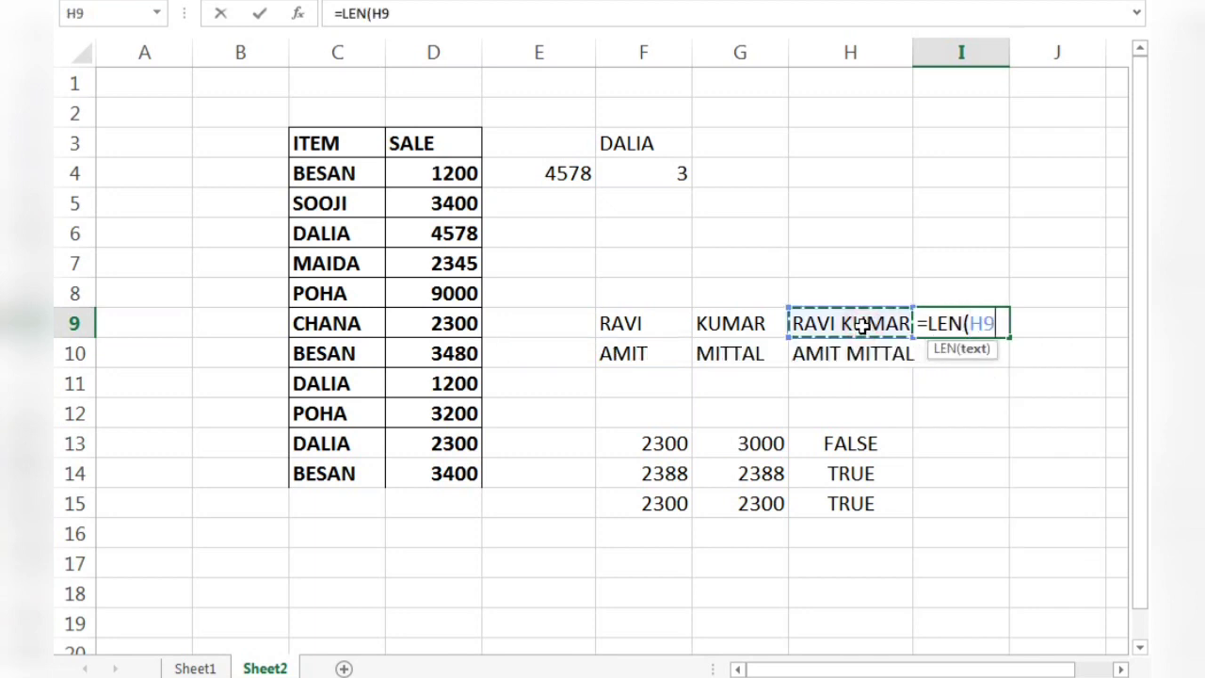
type(")")
key("Return")
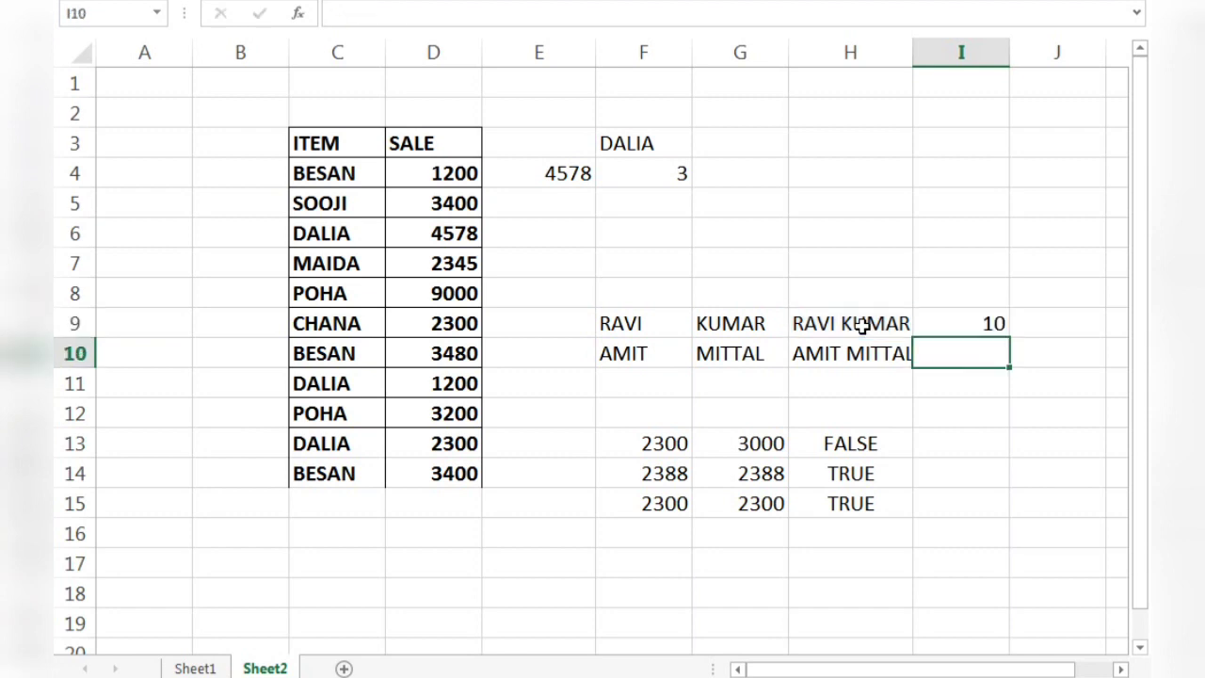
Copy the LEN formula from I9 to I10 for the second full name and review both LEN cells
left_click(927, 321)
key("ctrl+c")
key("Down")
key("Return")
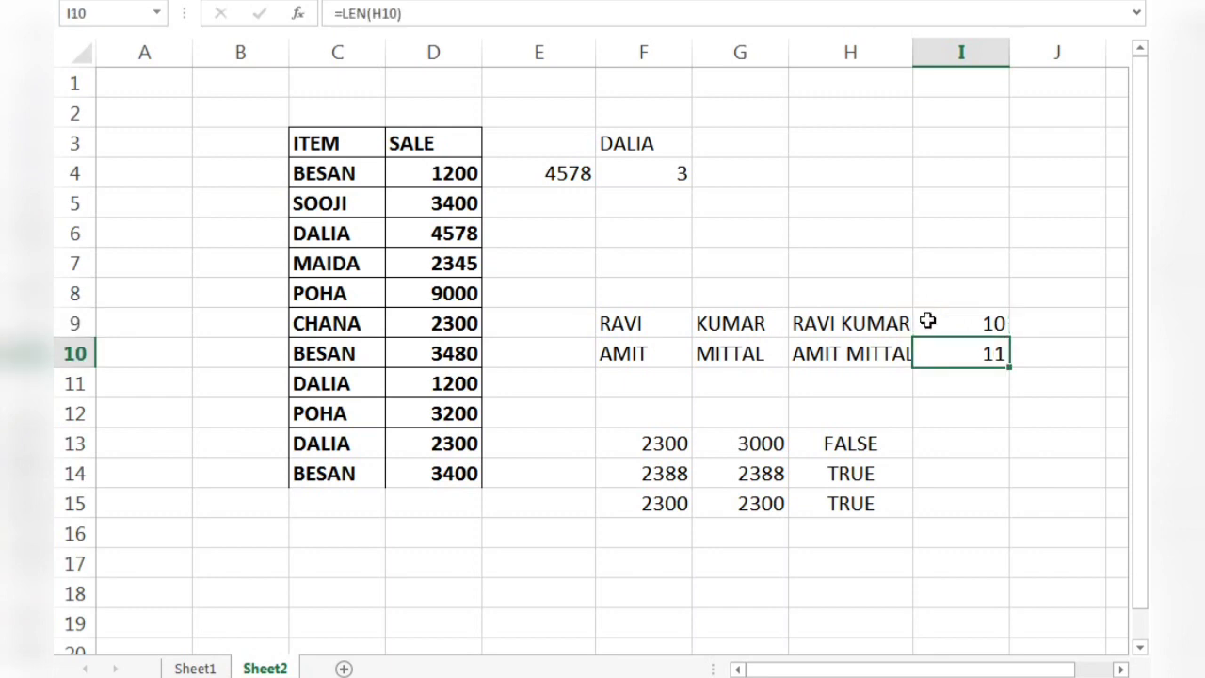
left_click(927, 321)
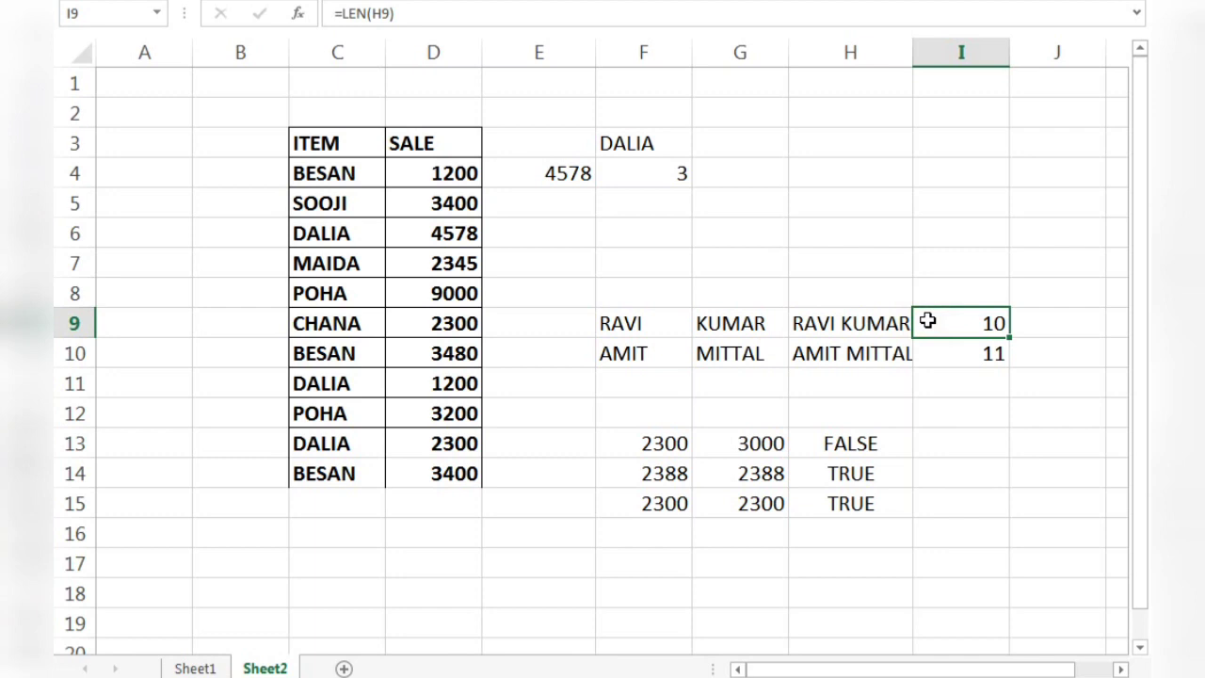
left_click(877, 379)
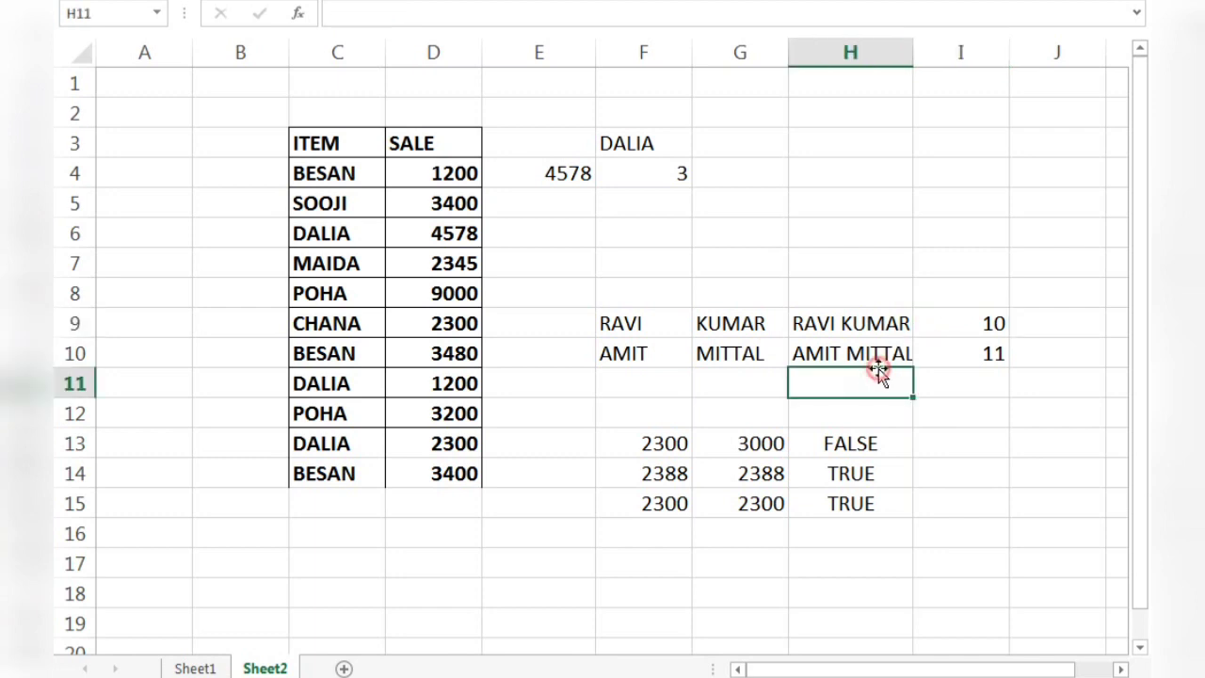
left_click(959, 349)
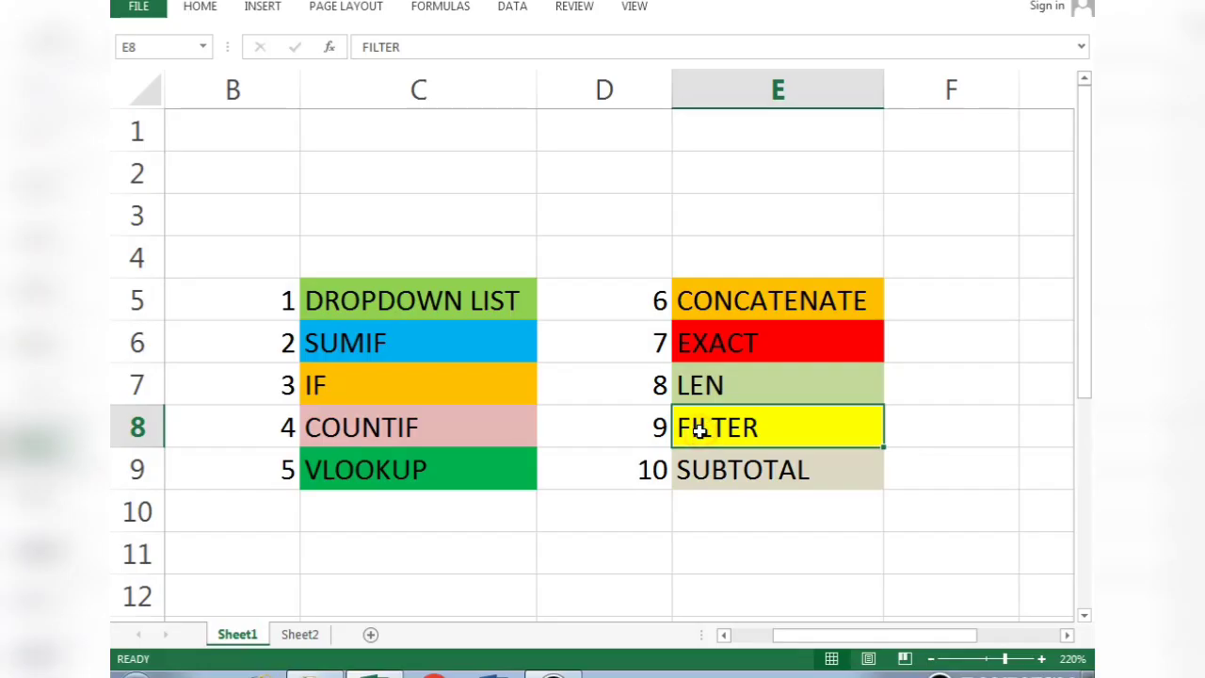
Add filter controls to the ITEM and SALE headers in C3:D3 on Sheet2
left_click(312, 634)
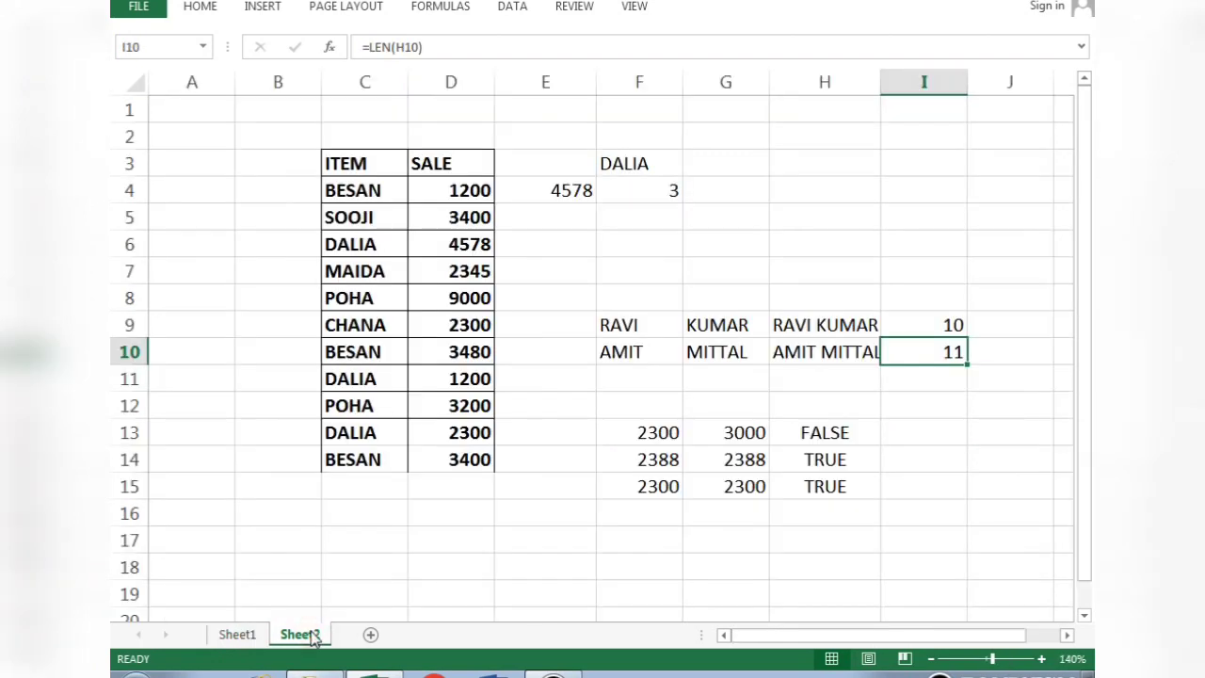
left_click(363, 164)
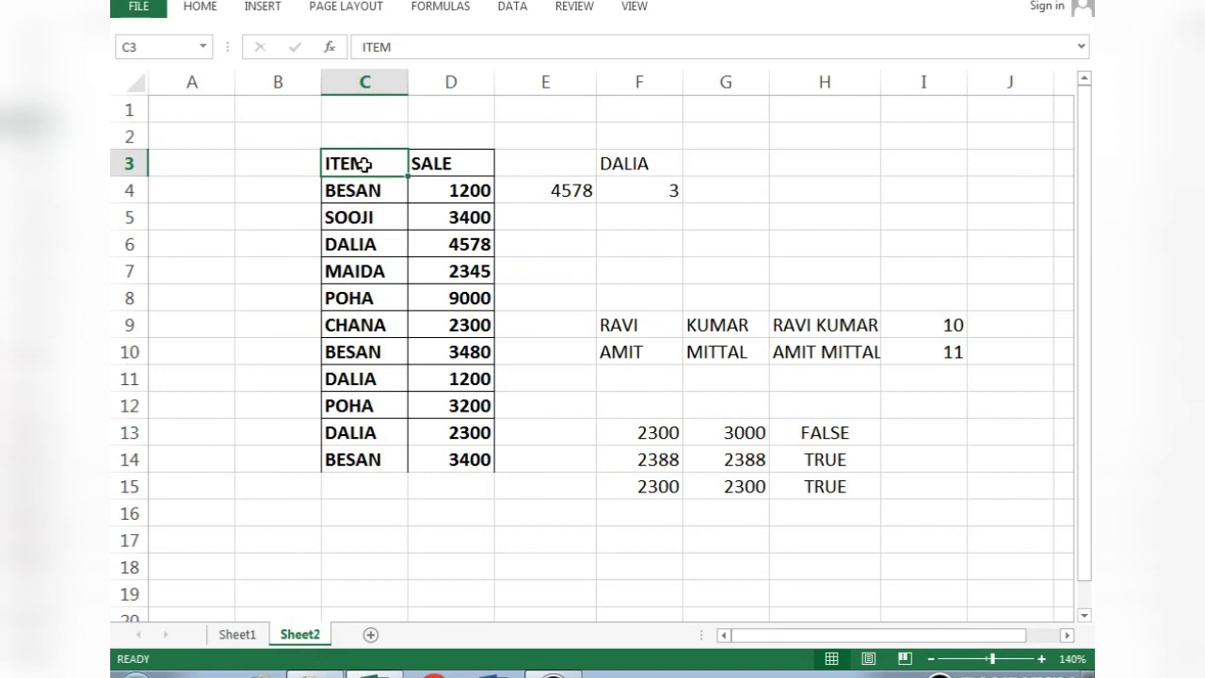
left_click_drag(364, 164, 451, 164)
left_click(512, 5)
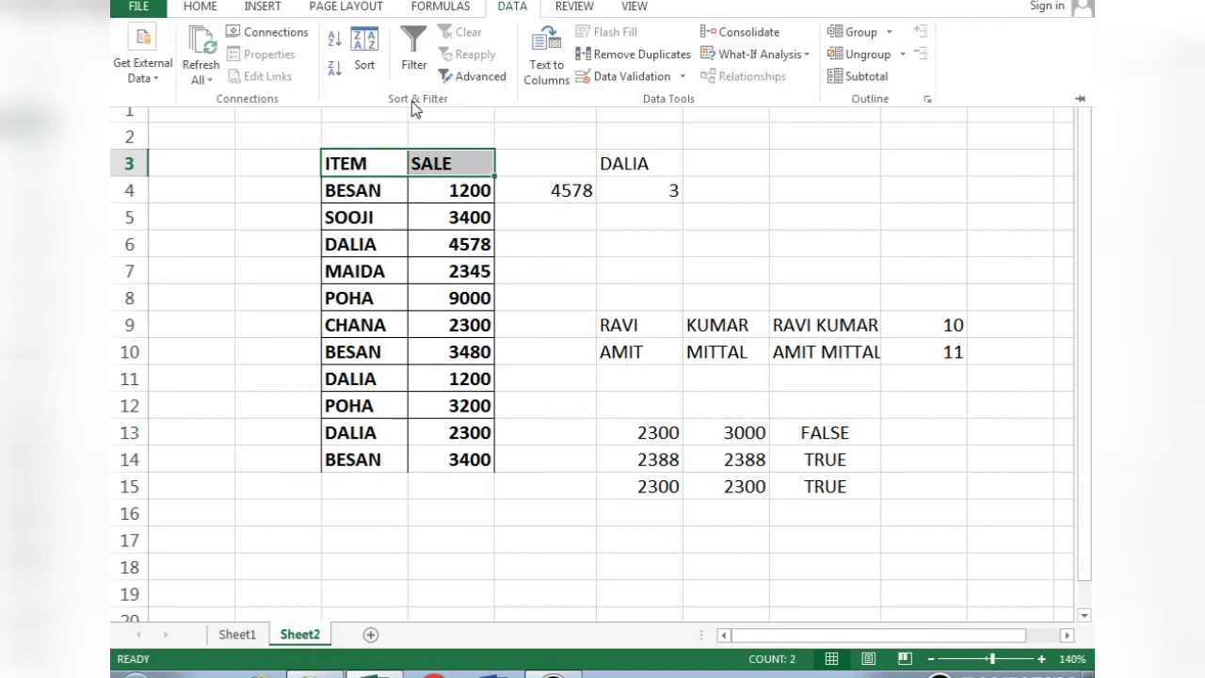
left_click(200, 7)
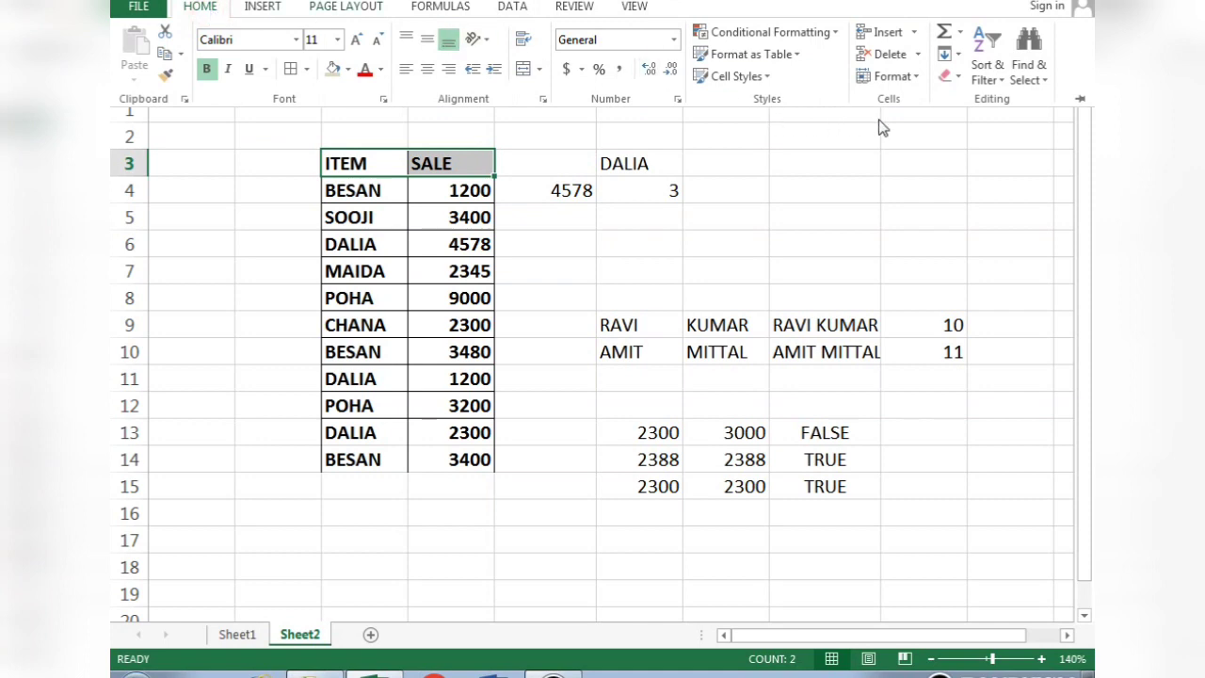
left_click(994, 81)
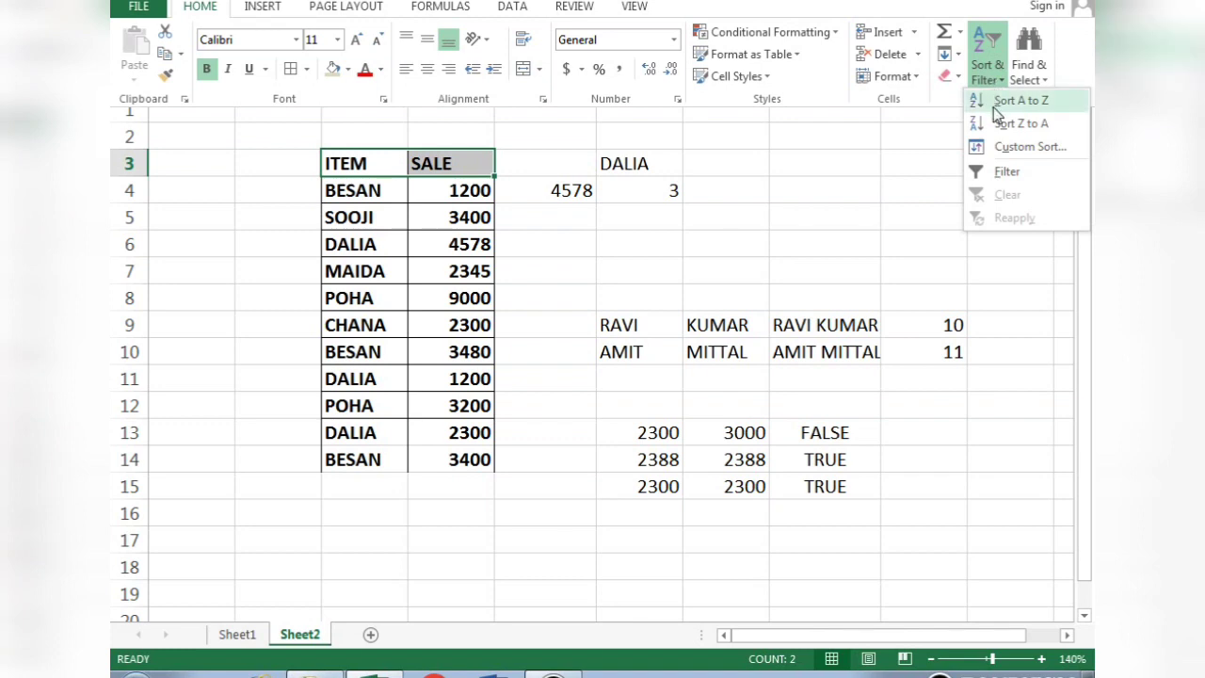
left_click(999, 174)
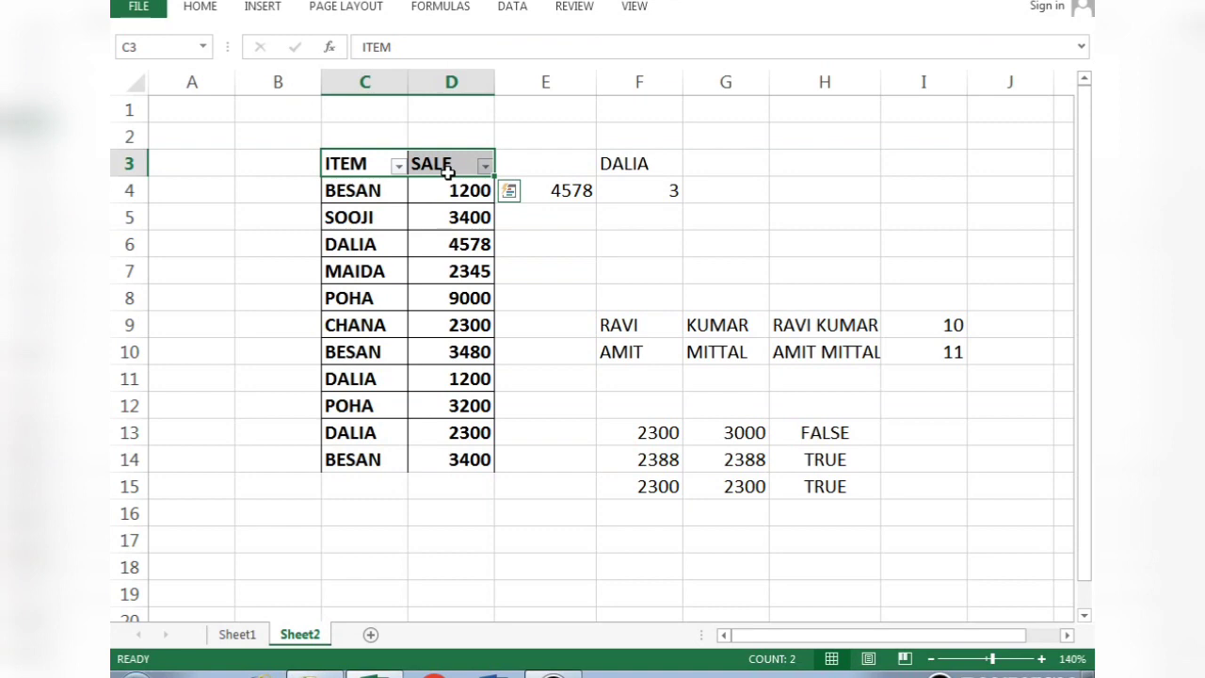
left_click(412, 193)
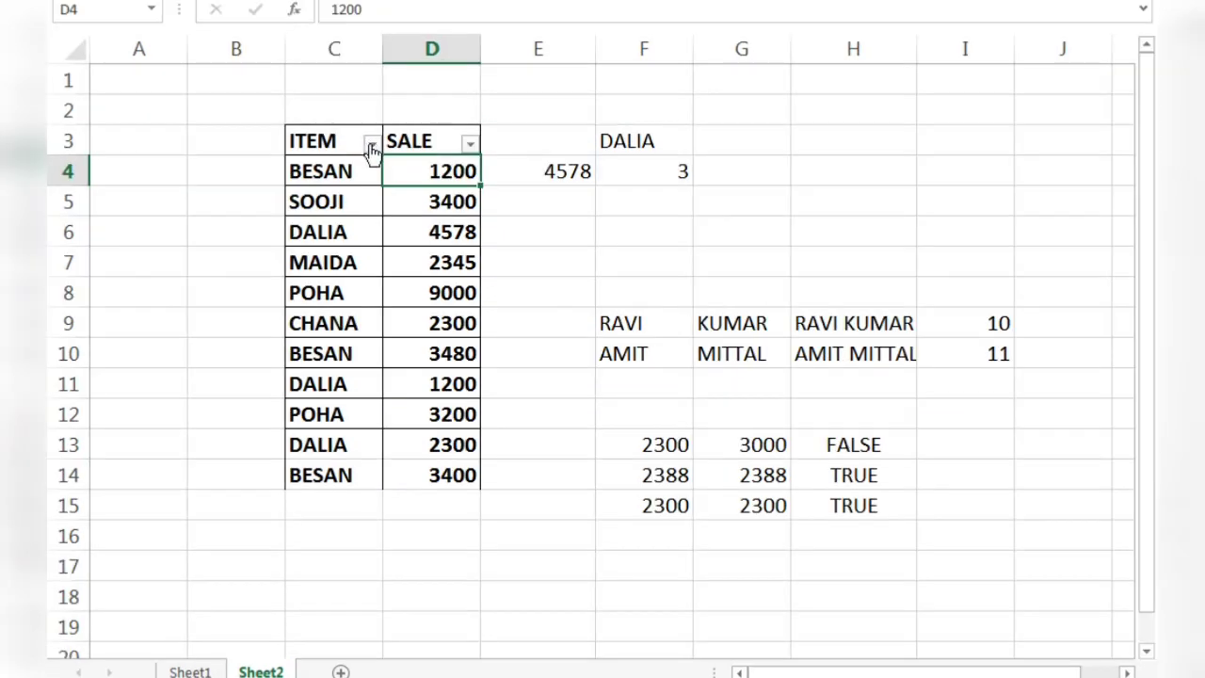
Look over the sort and text filter options for the ITEM column, and filter it to show only BESAN
left_click(399, 166)
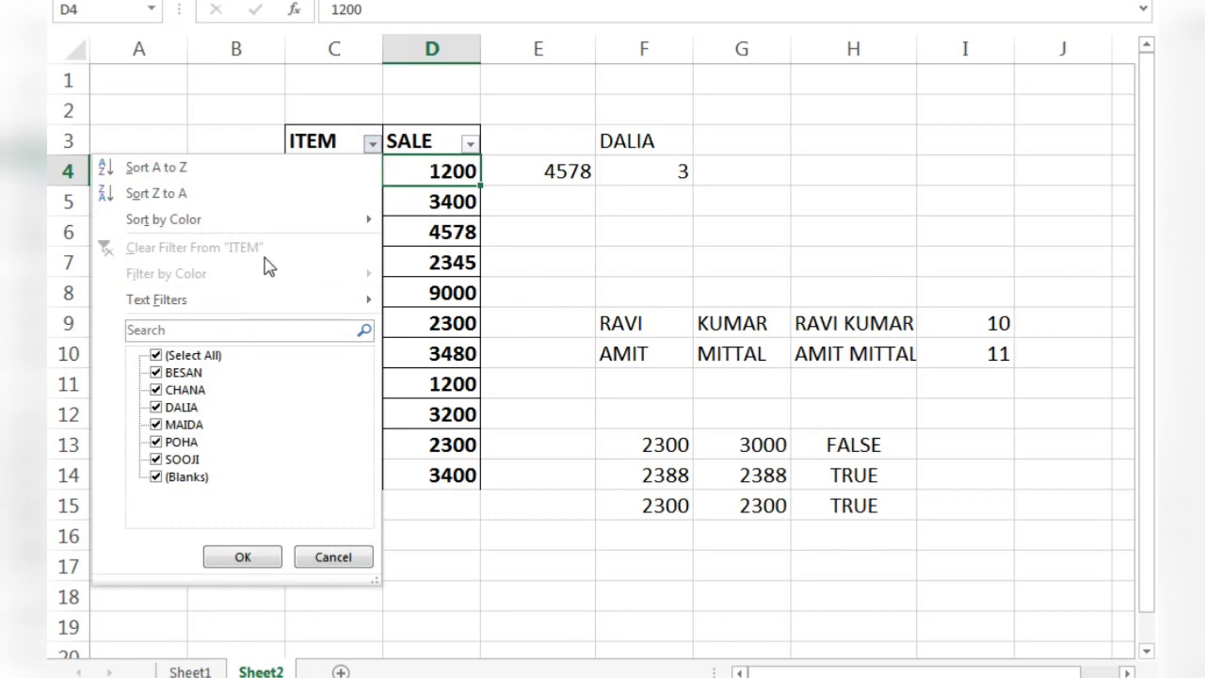
mouse_move(312, 220)
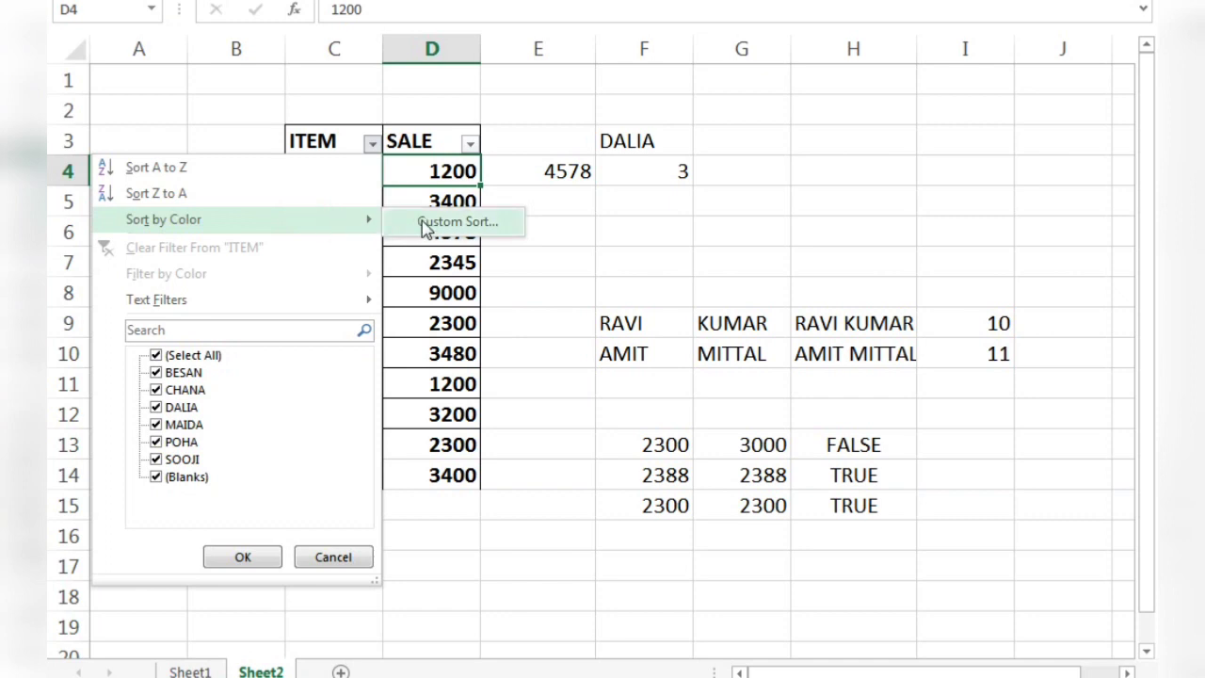
left_click(276, 304)
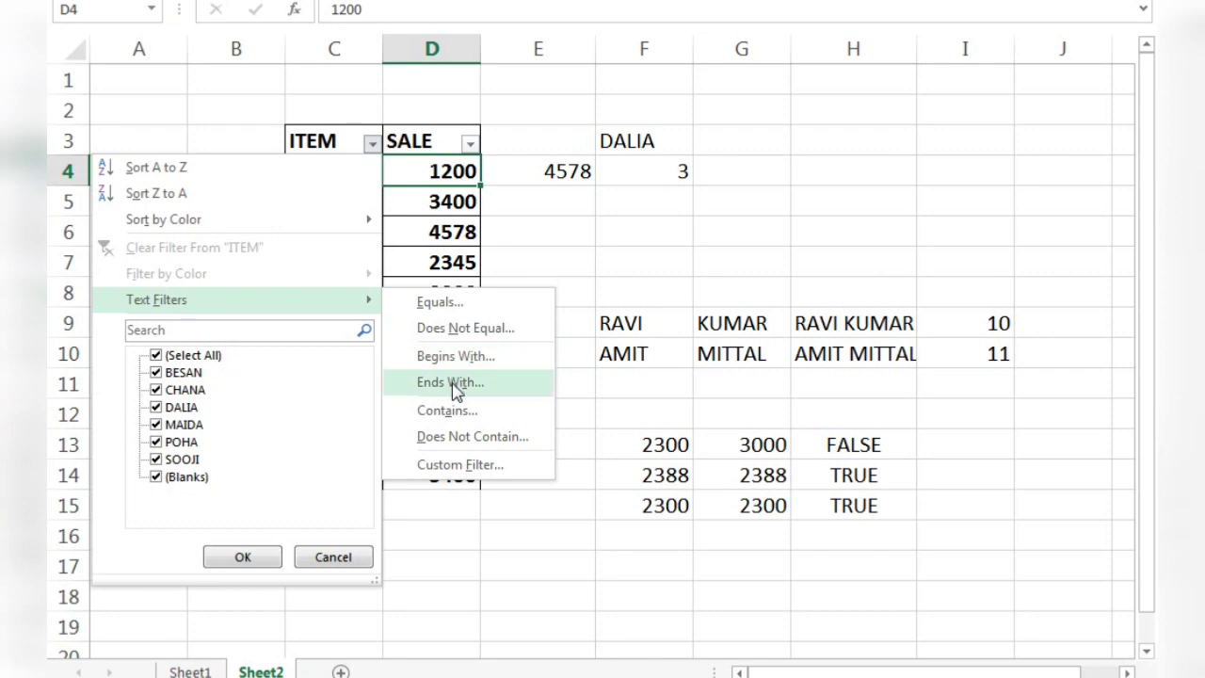
left_click(193, 356)
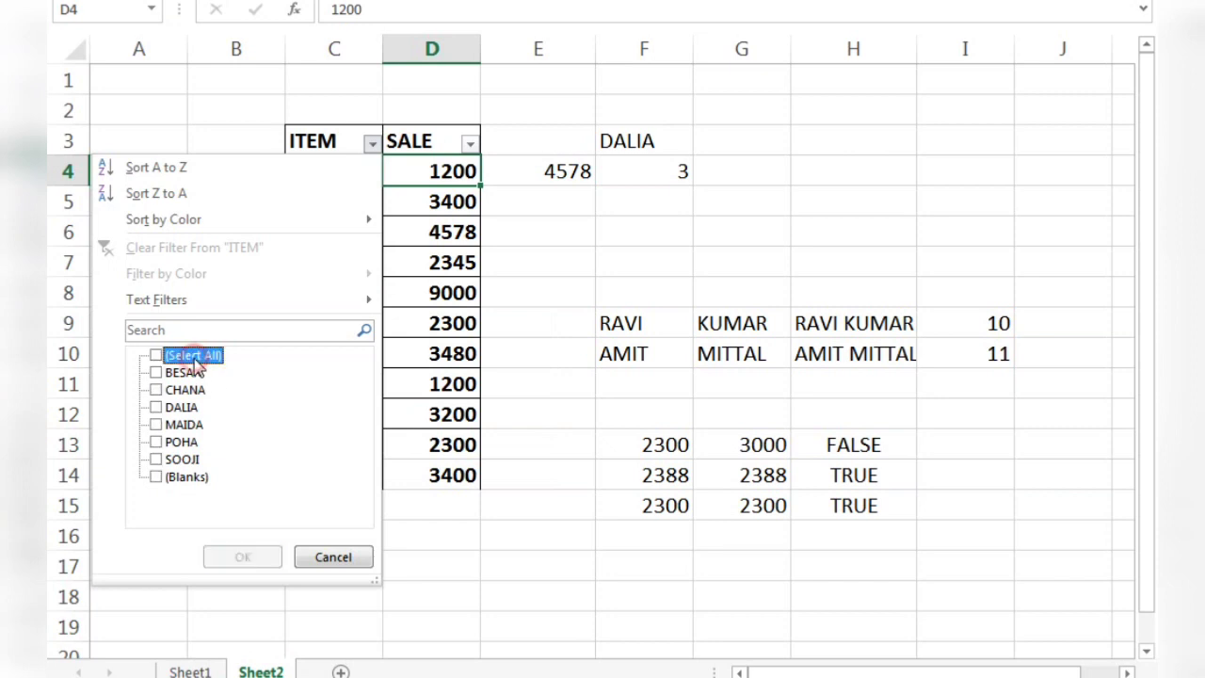
left_click(194, 374)
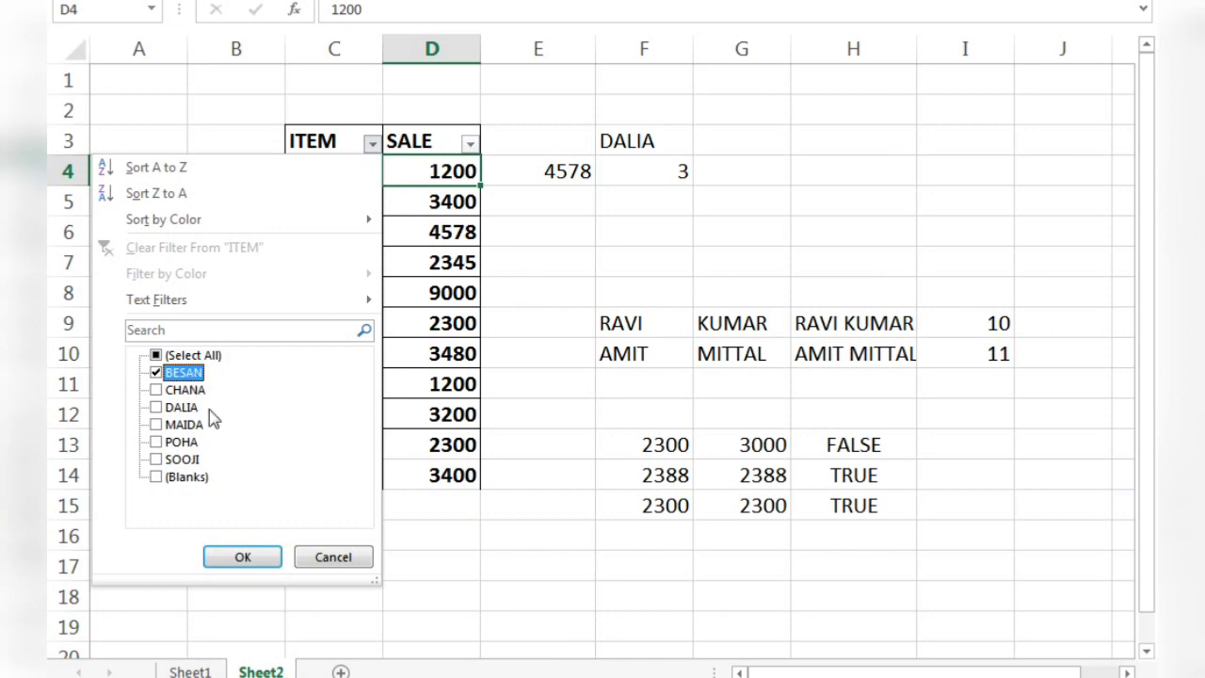
left_click(243, 557)
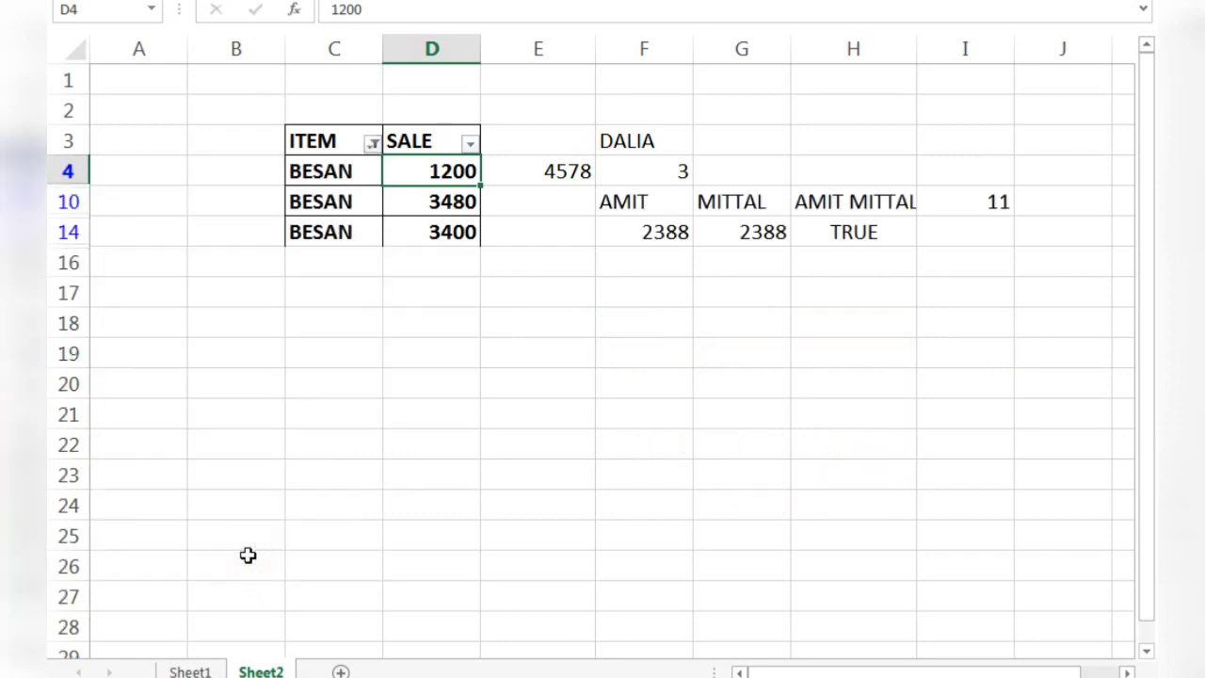
Change the ITEM column filter to show only MAIDA instead of BESAN
left_click(373, 144)
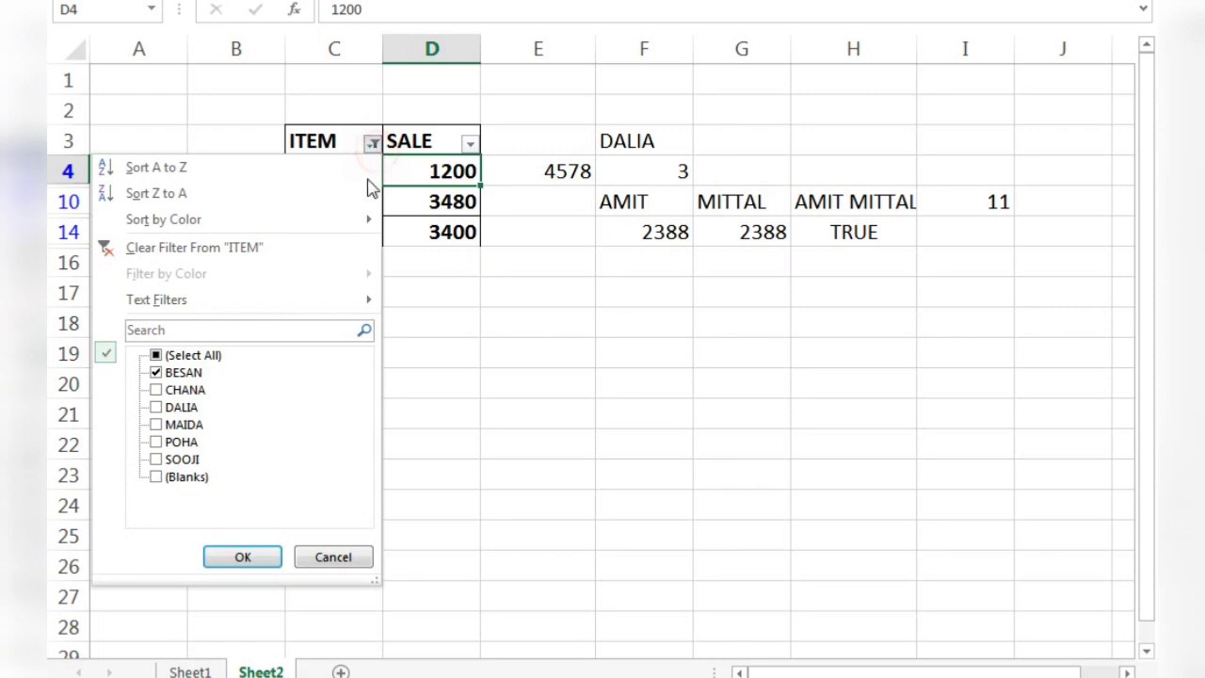
left_click(168, 375)
left_click(160, 425)
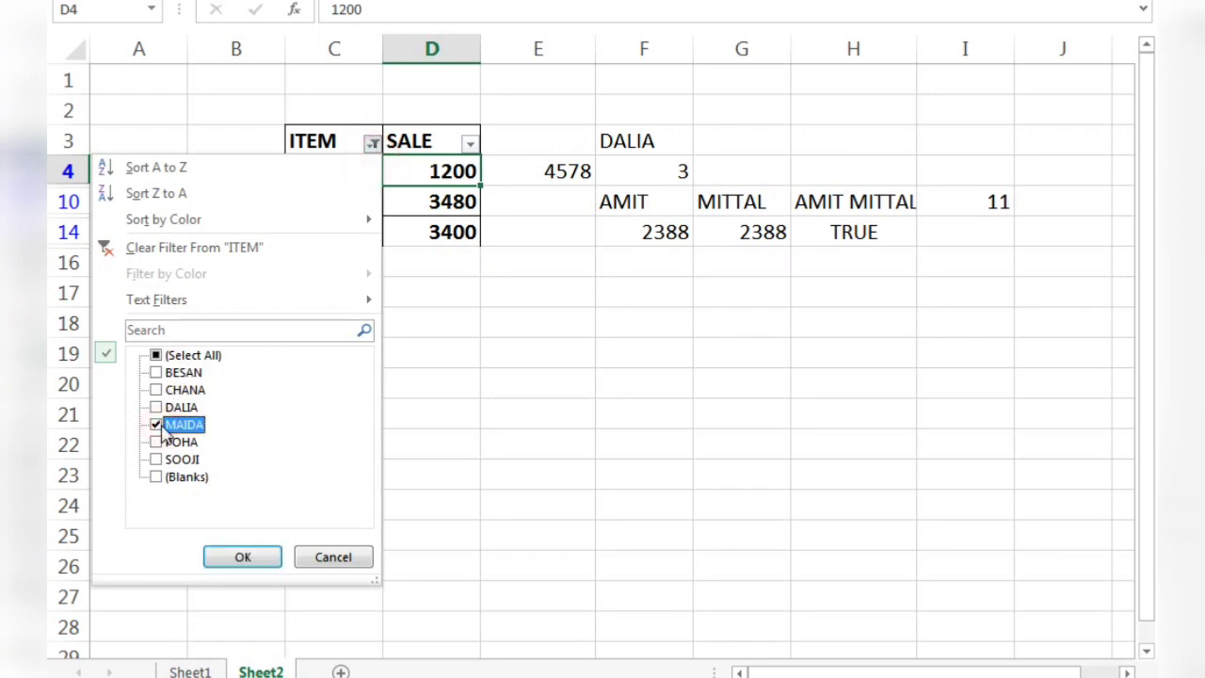
left_click(235, 558)
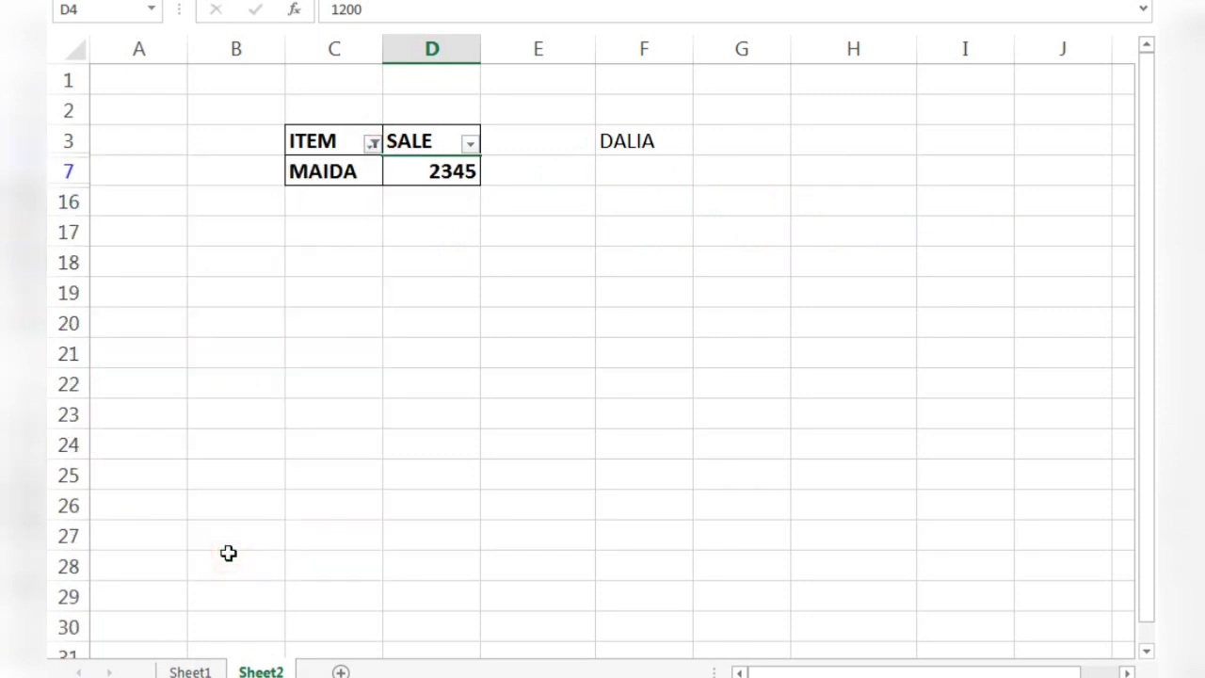
left_click(374, 143)
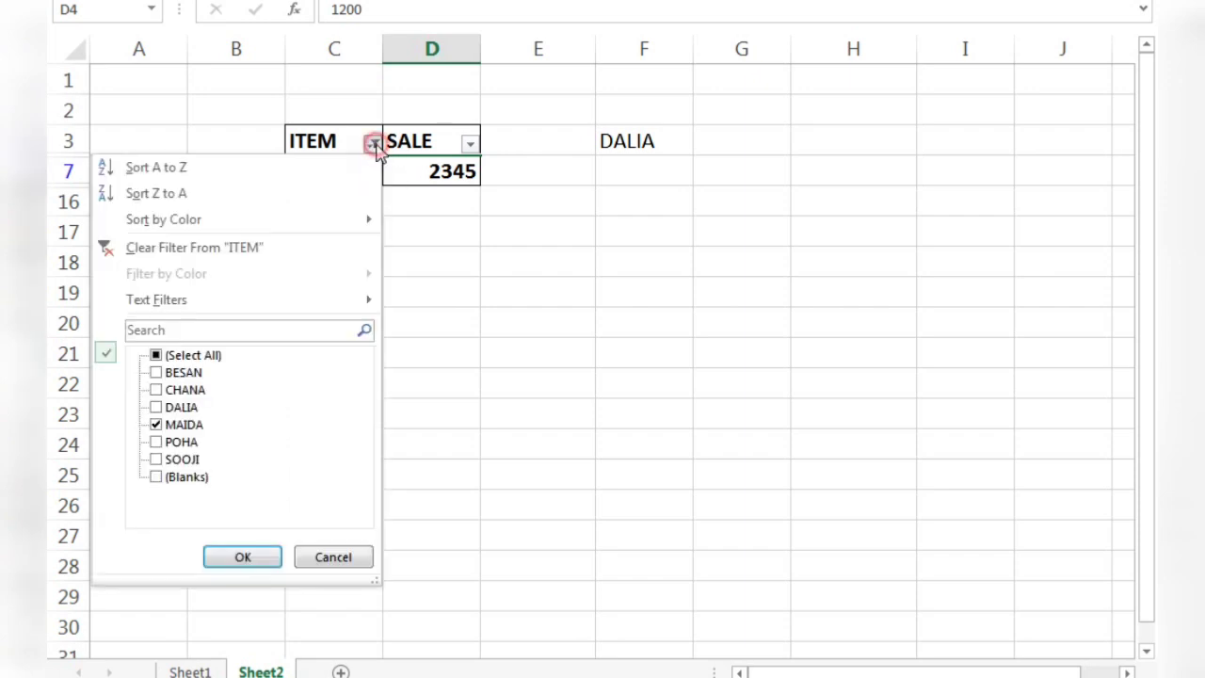
left_click(193, 358)
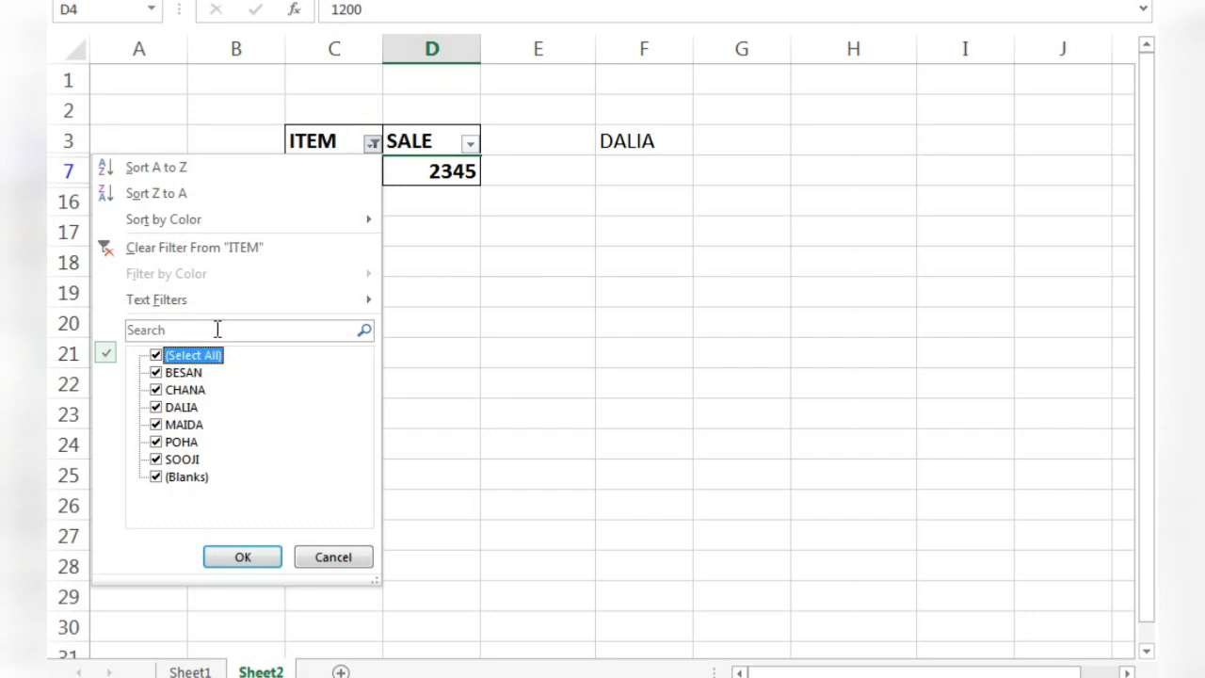
left_click(416, 323)
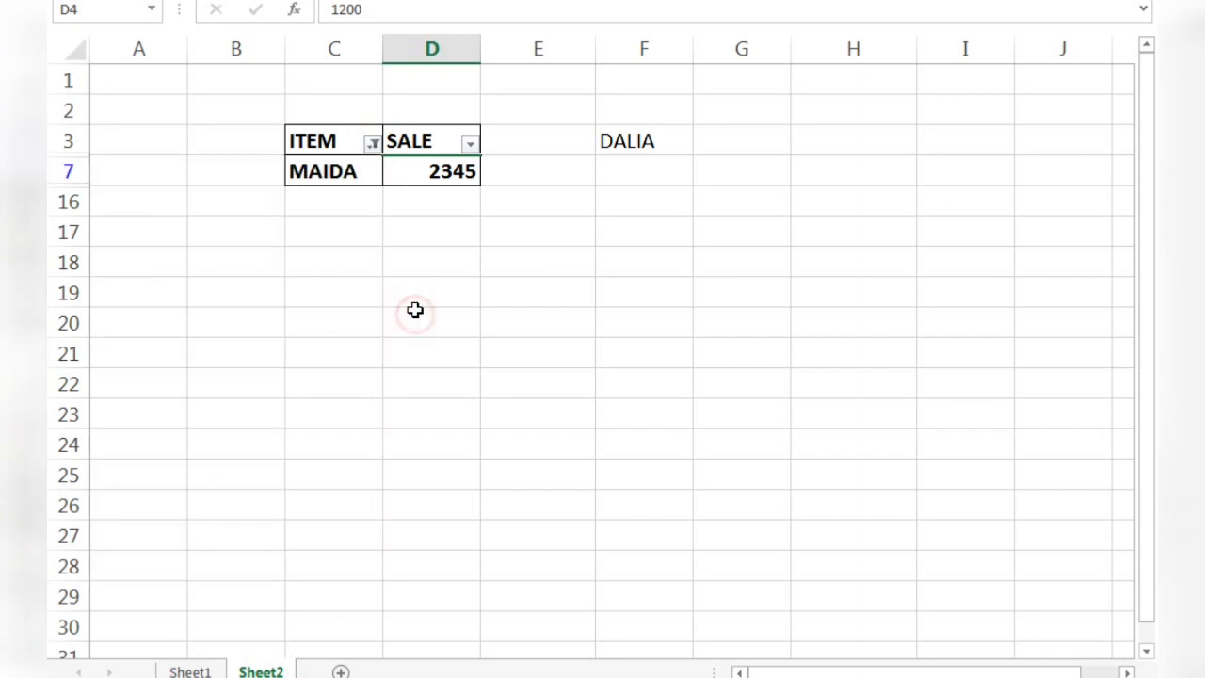
left_click(470, 144)
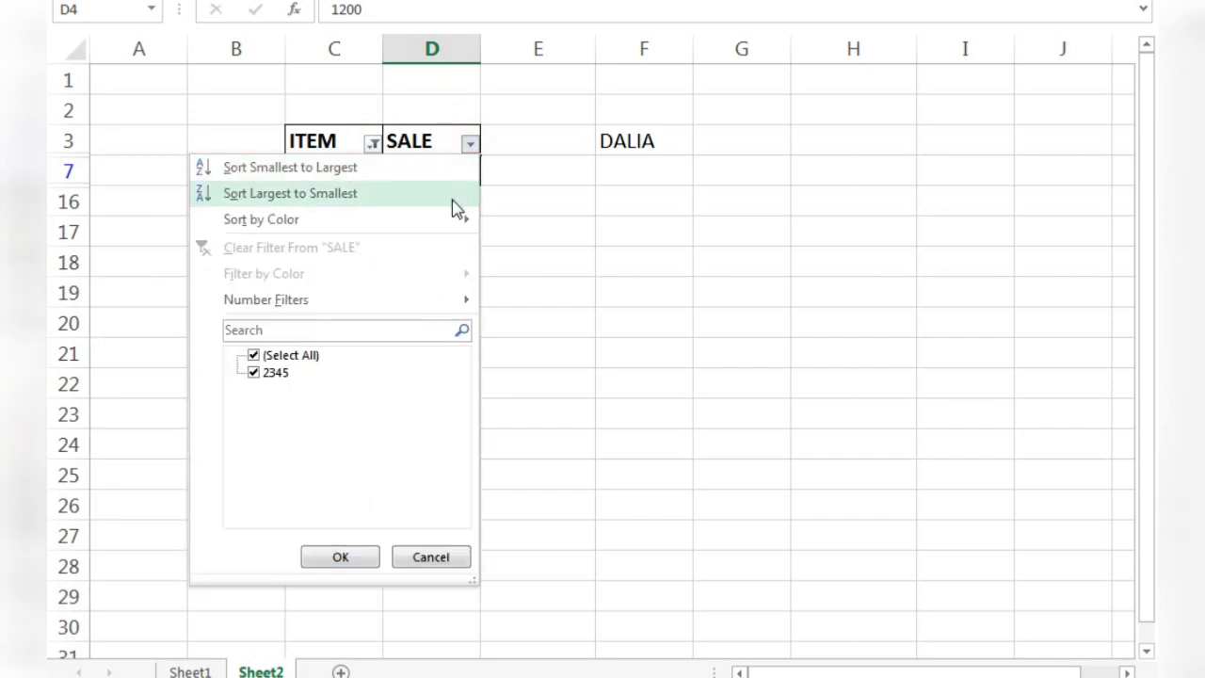
left_click(557, 268)
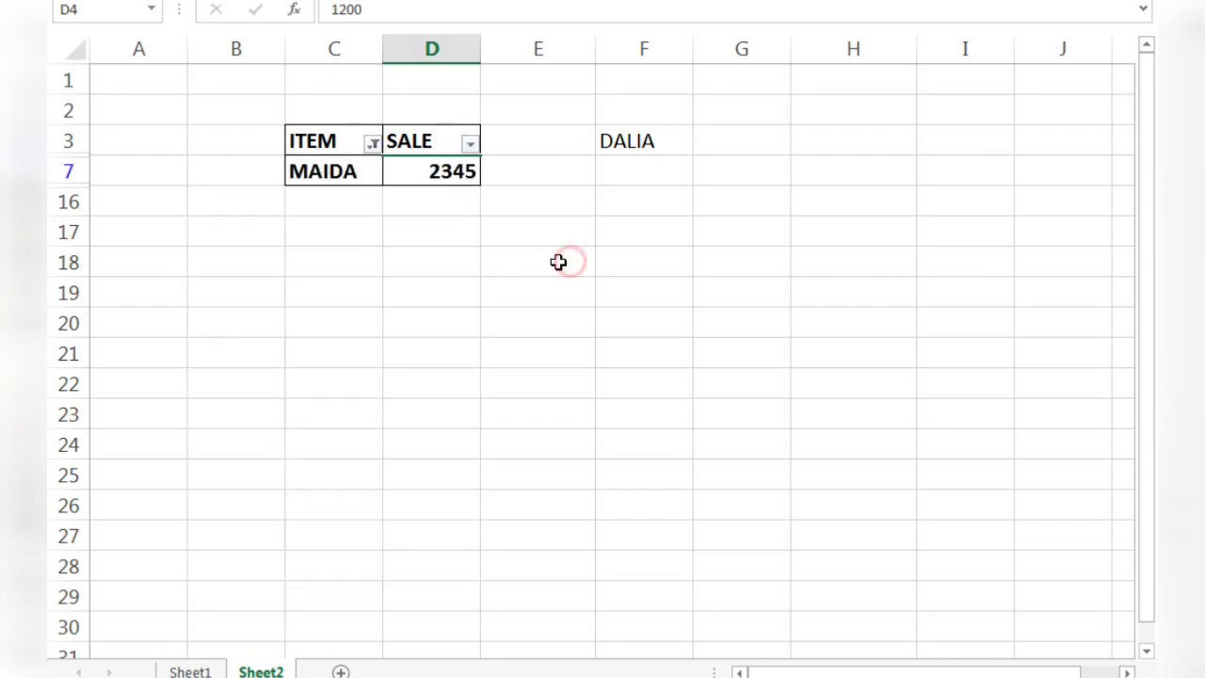
Reset the ITEM column filter to include all items
left_click(374, 144)
left_click(219, 355)
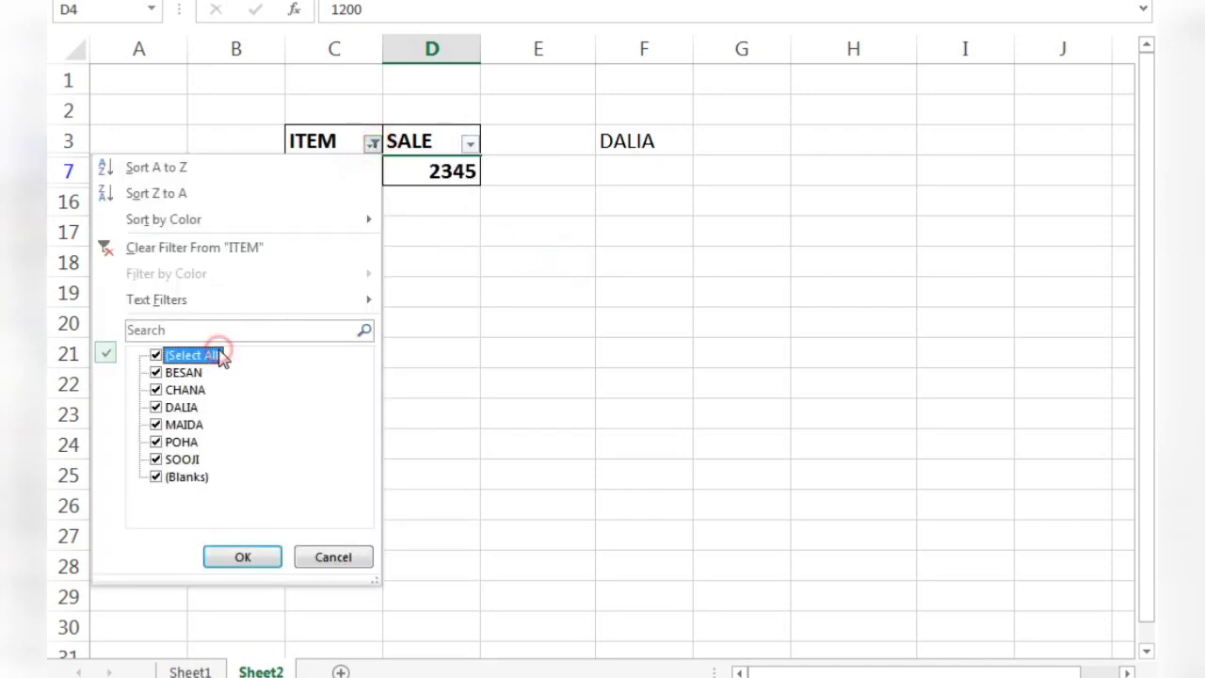
left_click(235, 555)
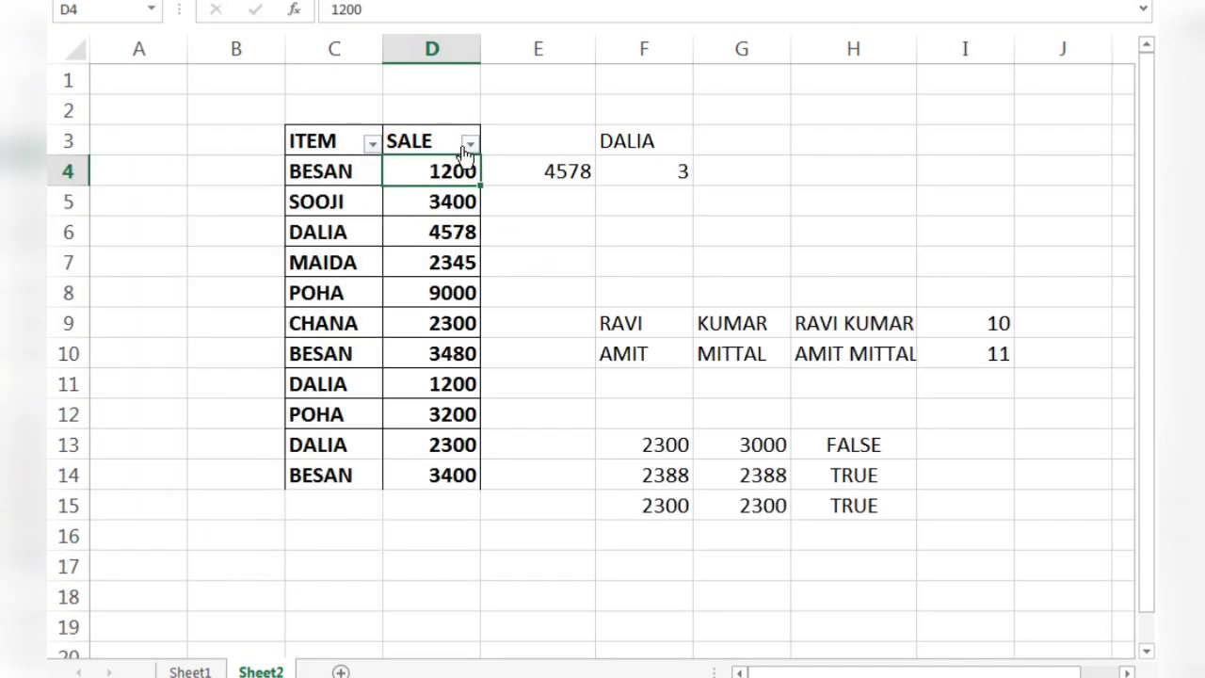
Filter the SALE column with a number filter for values greater than 2000
left_click(470, 144)
mouse_move(431, 295)
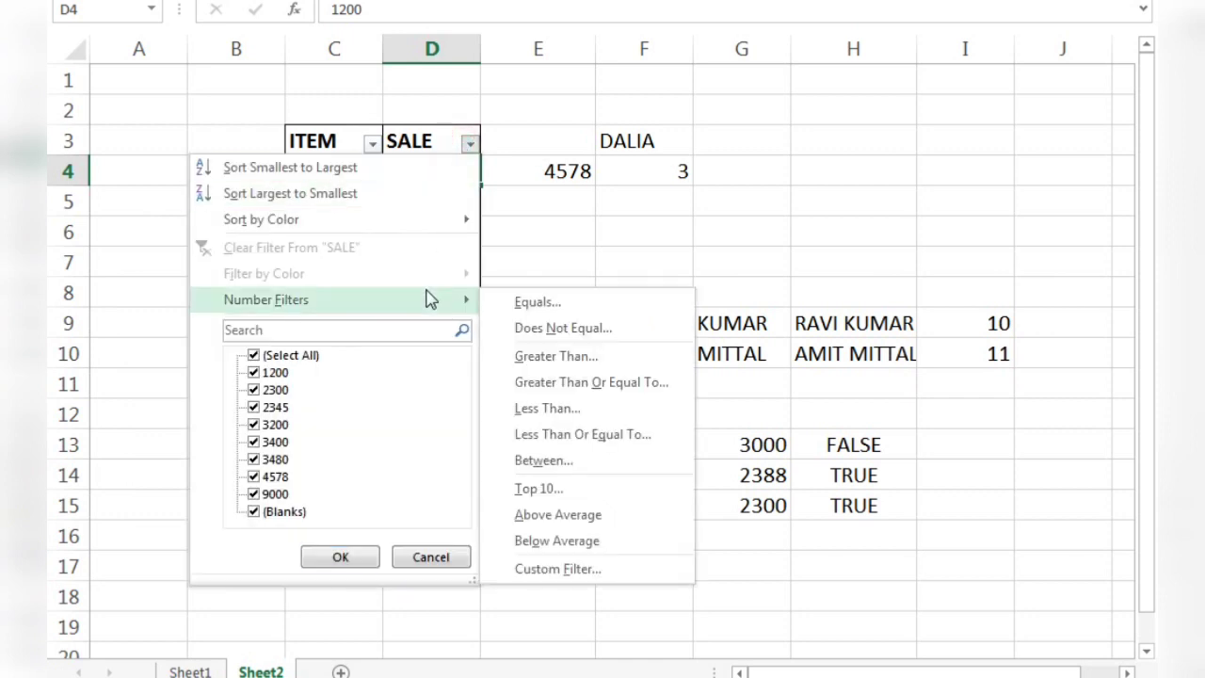
left_click(542, 359)
type("2000")
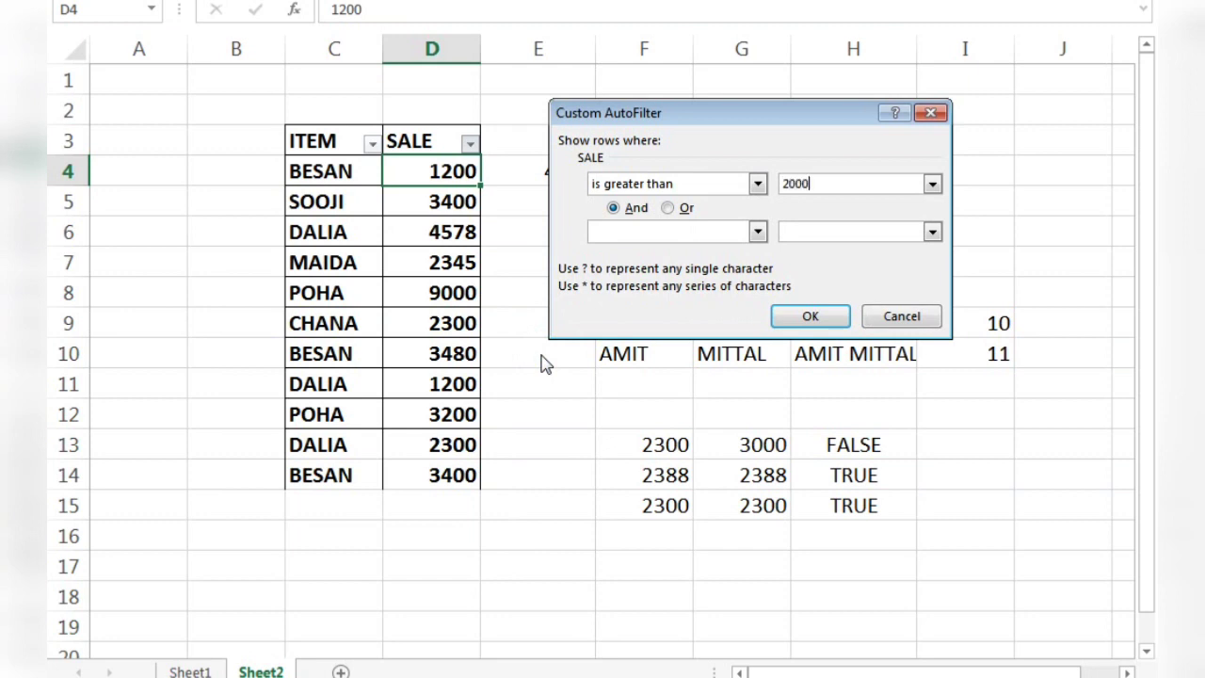
key("Return")
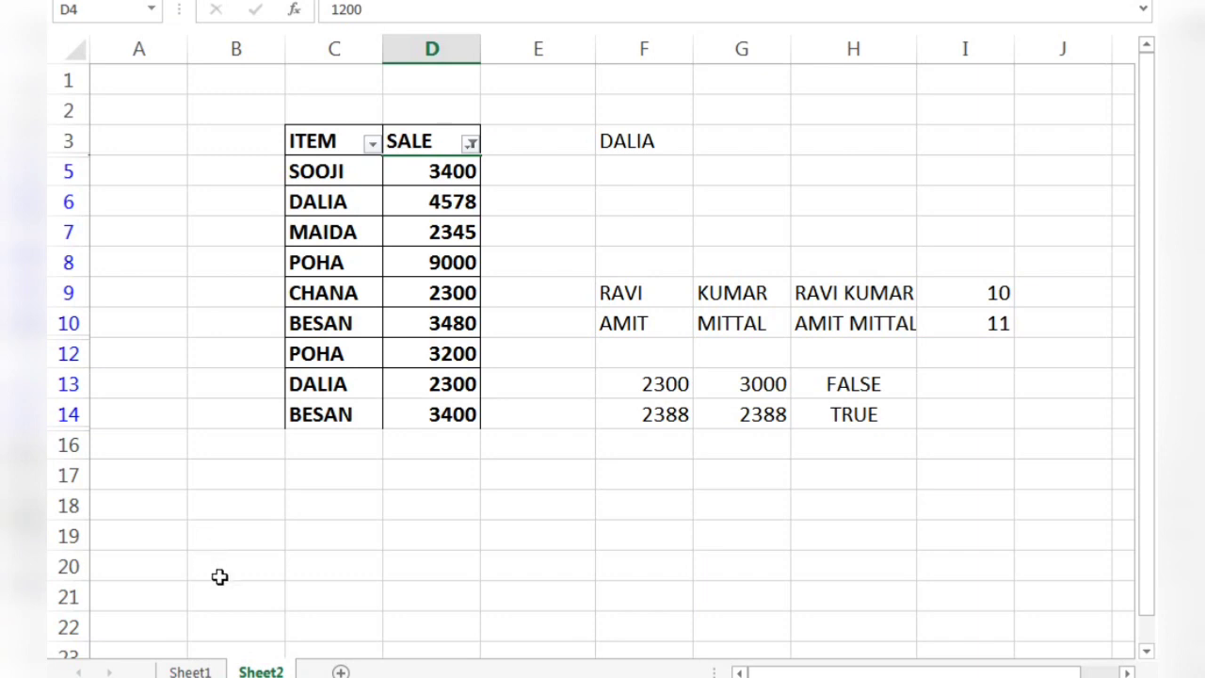
left_click(376, 493)
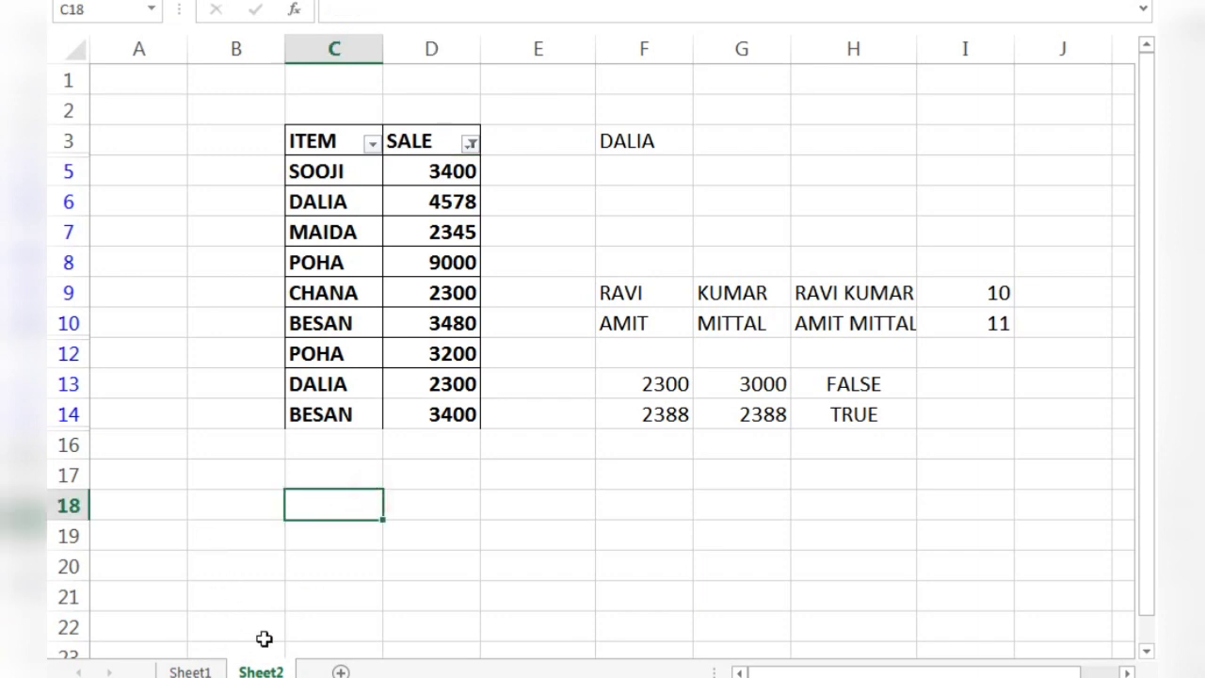
Show the SUBTOTAL entry on Sheet1, and reset the SALE column filter on Sheet2 to include all values
left_click(200, 671)
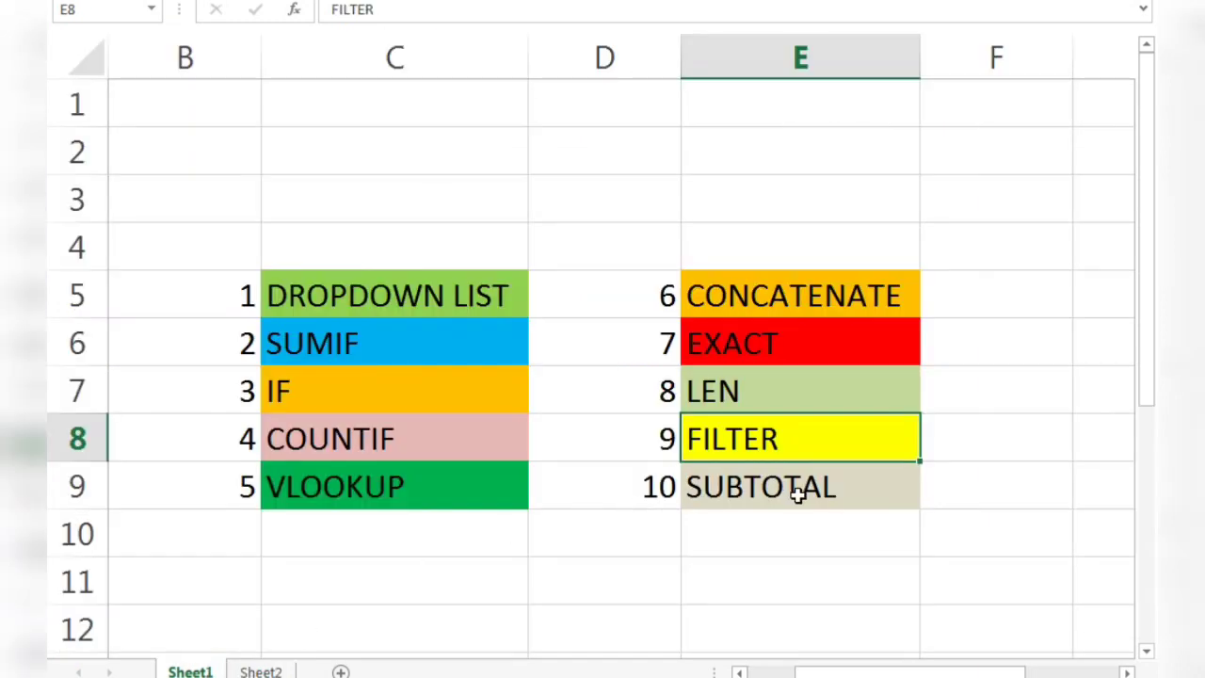
left_click(798, 493)
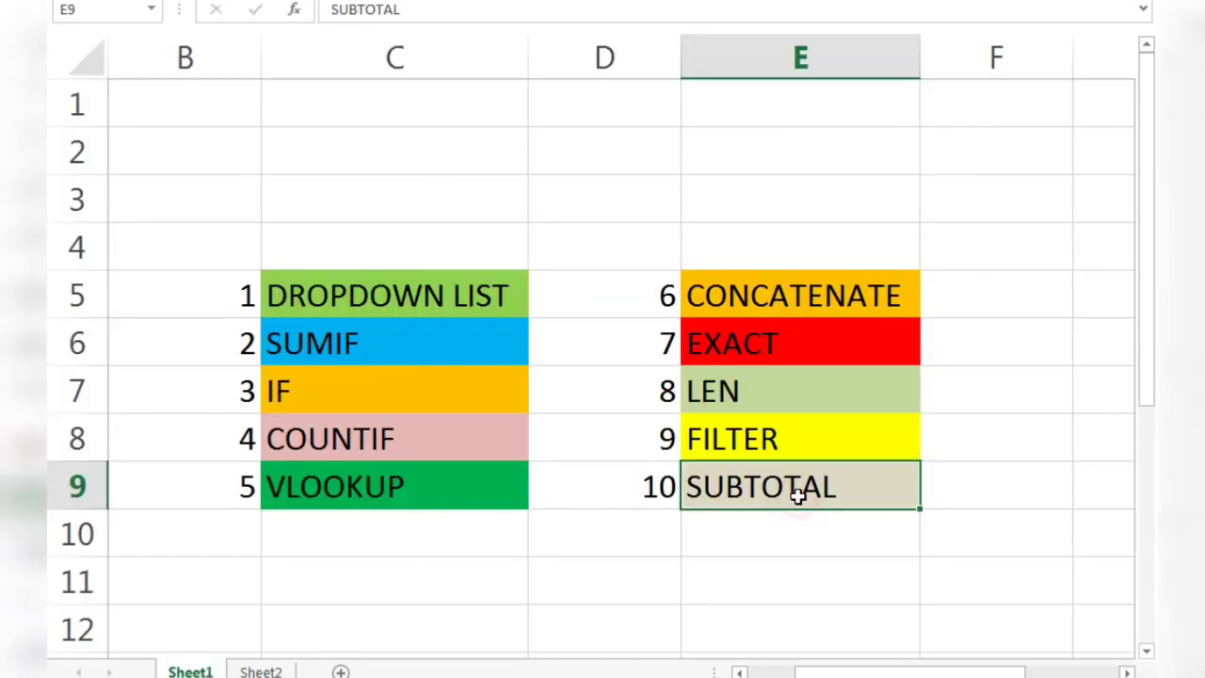
left_click(264, 671)
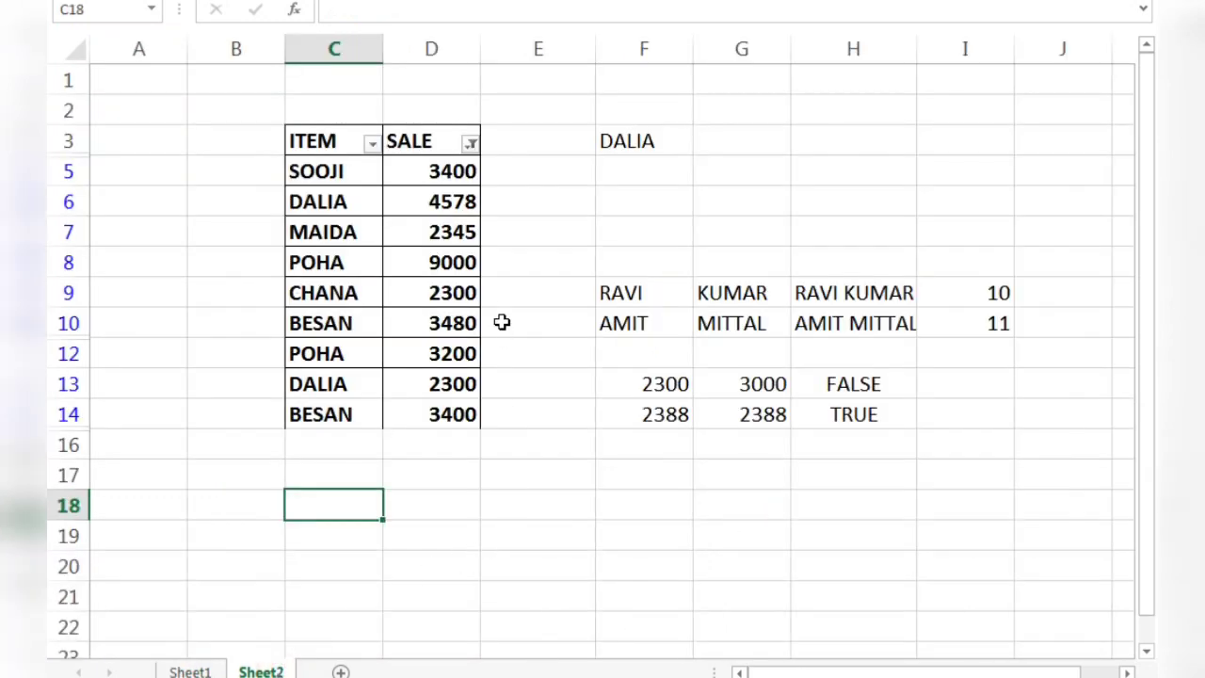
left_click(470, 144)
left_click(291, 357)
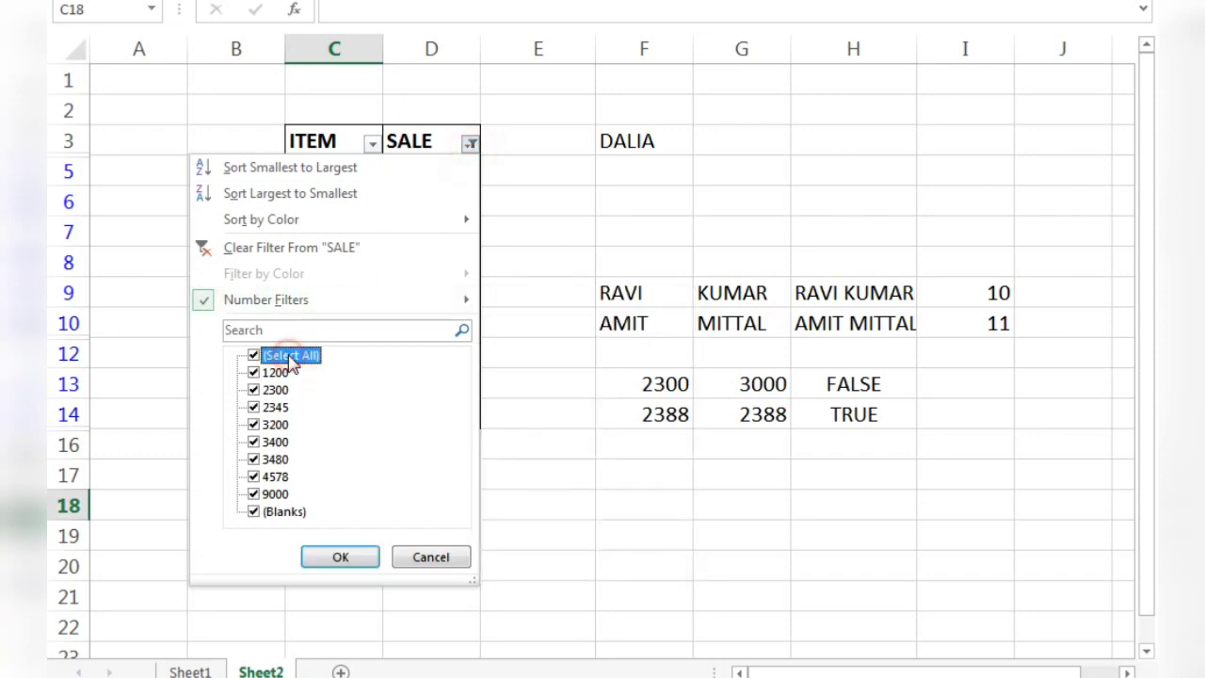
left_click(339, 560)
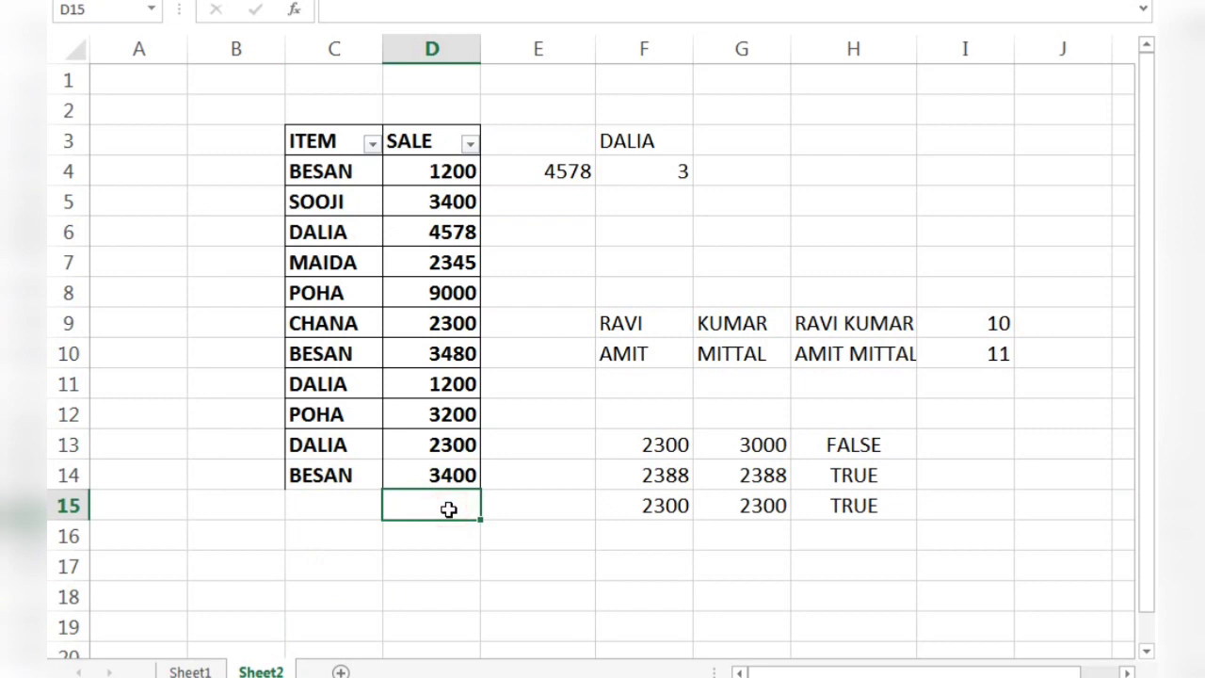
Enter =SUBTOTAL(9,D4:D14) in cell D15 to sum the SALE column
type("=SUBT")
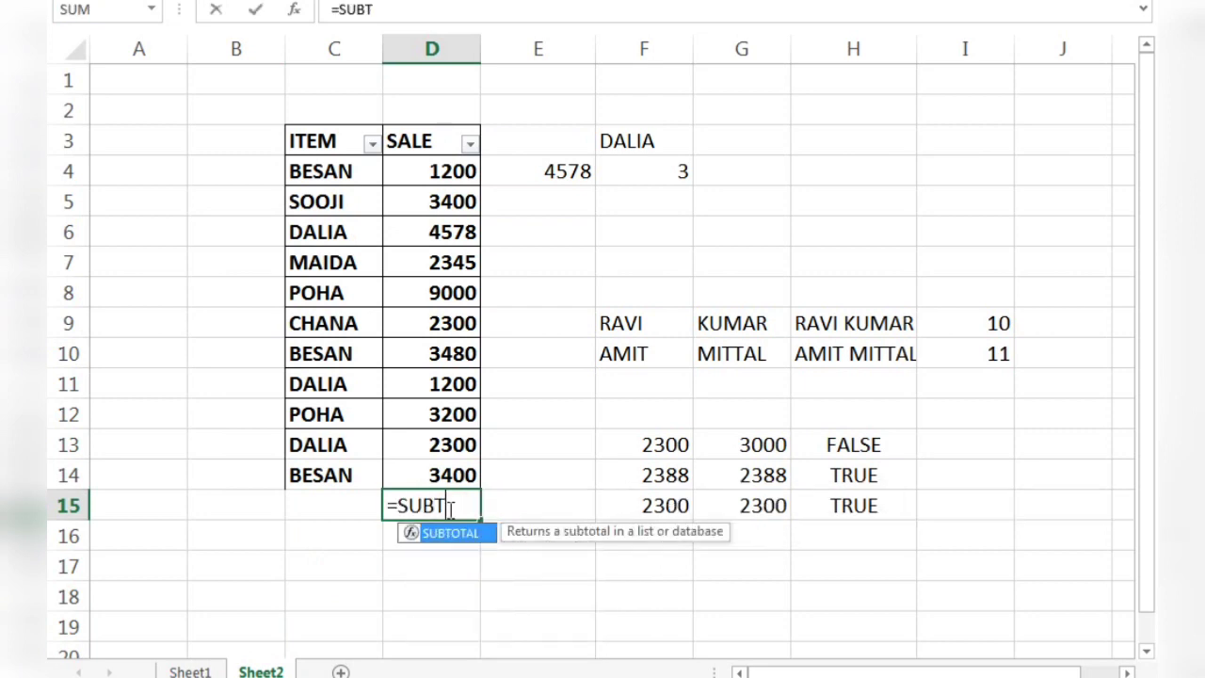
key("Tab")
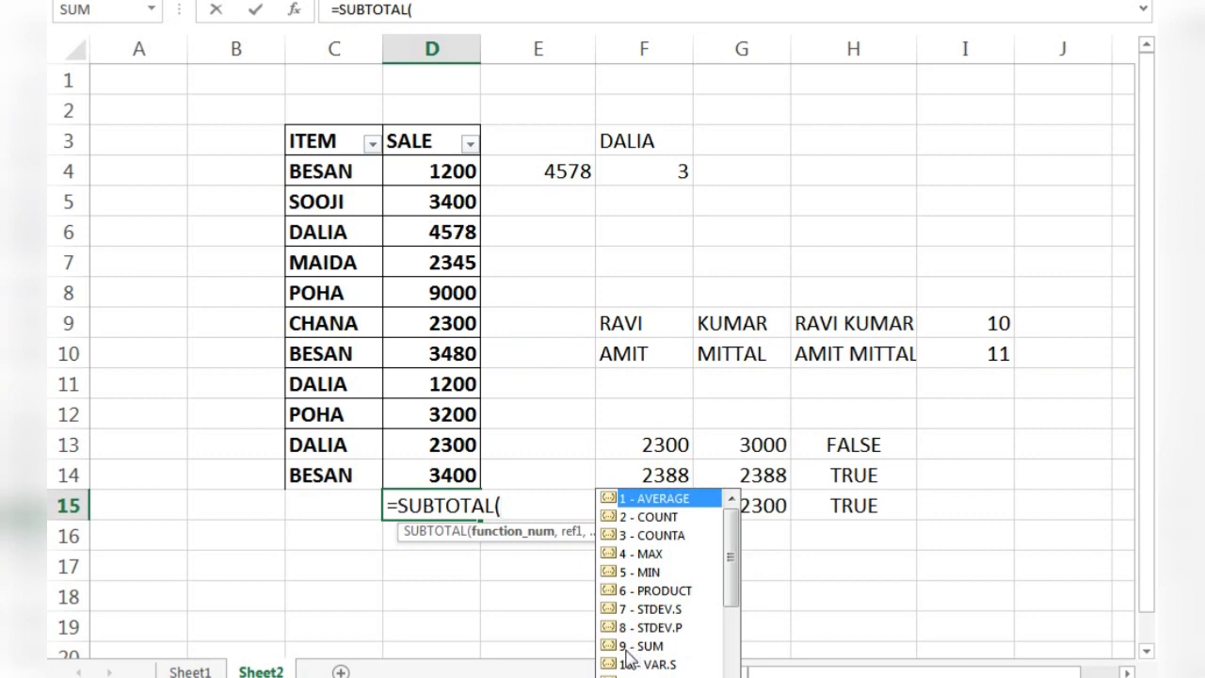
type("9,")
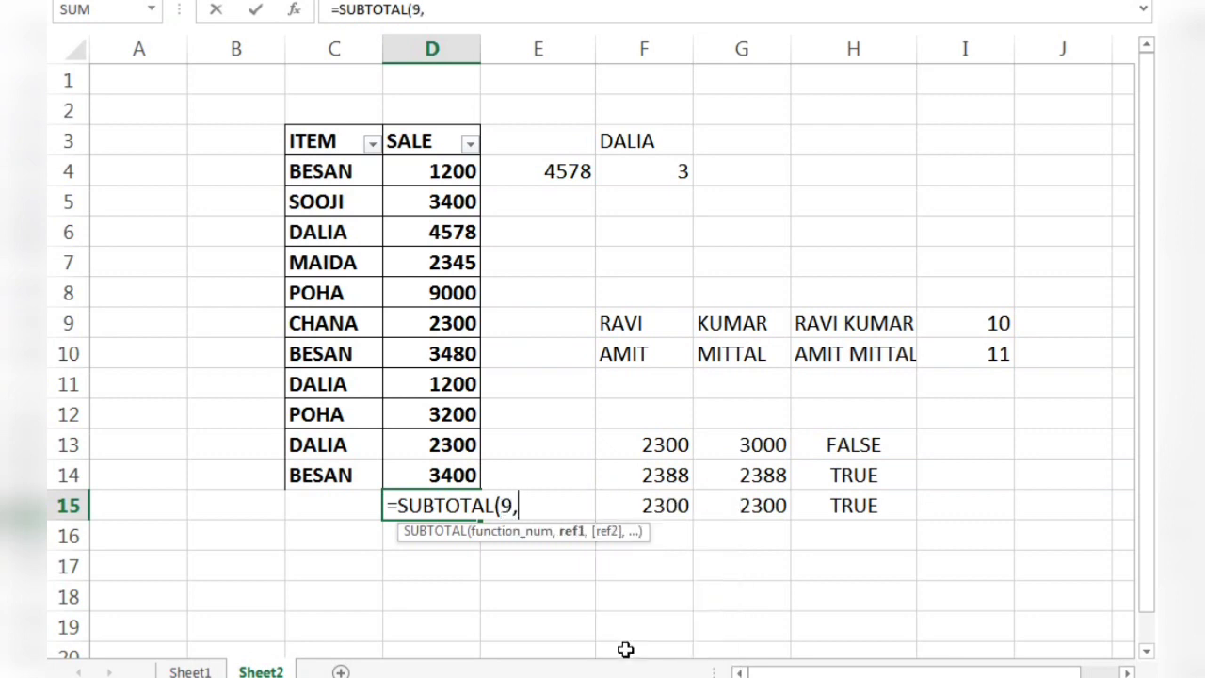
left_click(439, 169)
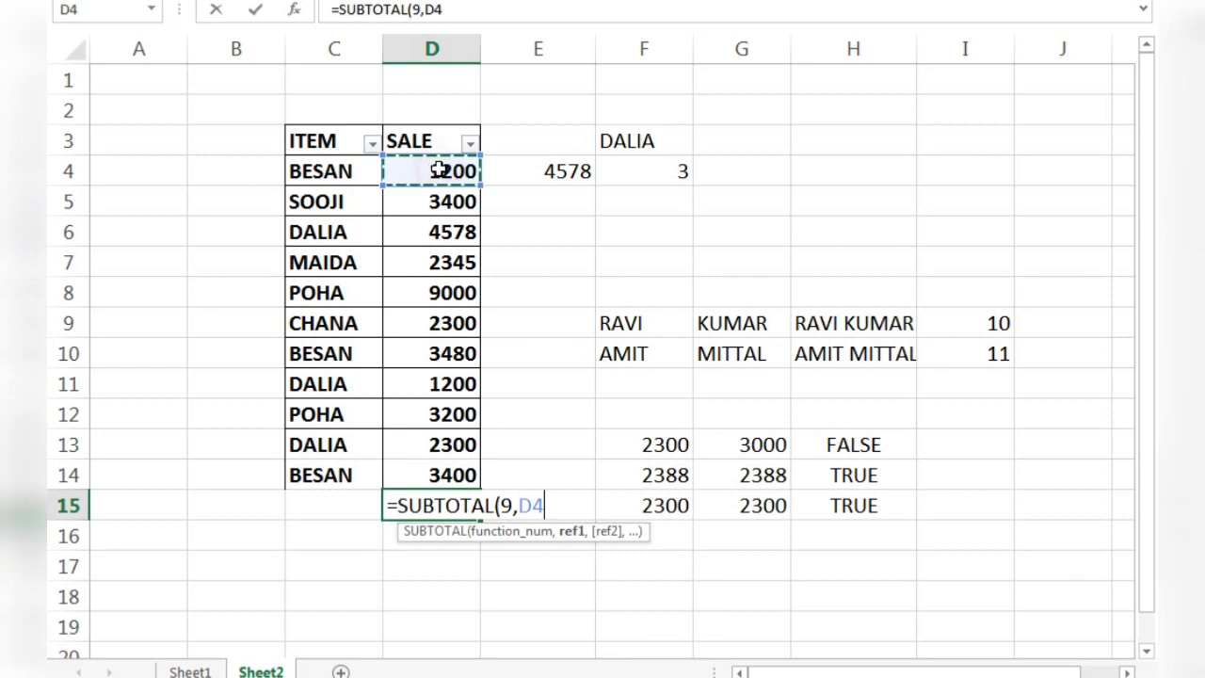
key("shift+Down")
key("shift+Down")
key("shift+Down")
key("shift+Down")
key("shift+Down")
key("shift+Down")
key("shift+Down")
key("shift+Down")
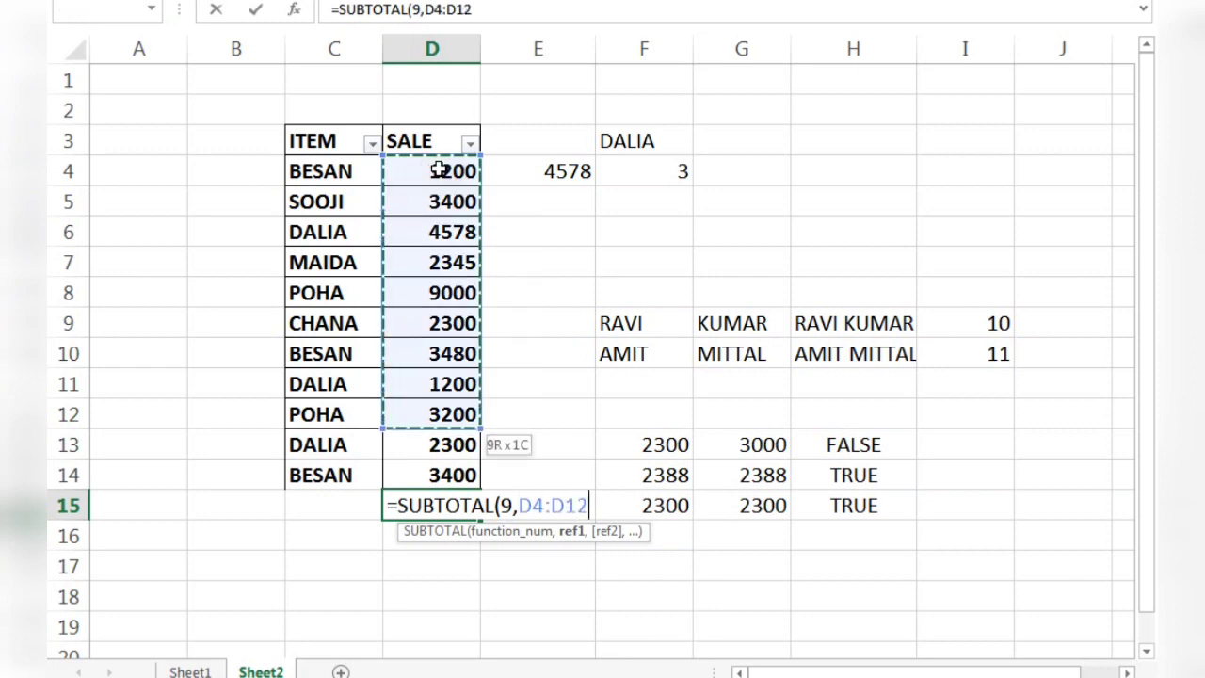
key("shift+Down")
key("shift+Down")
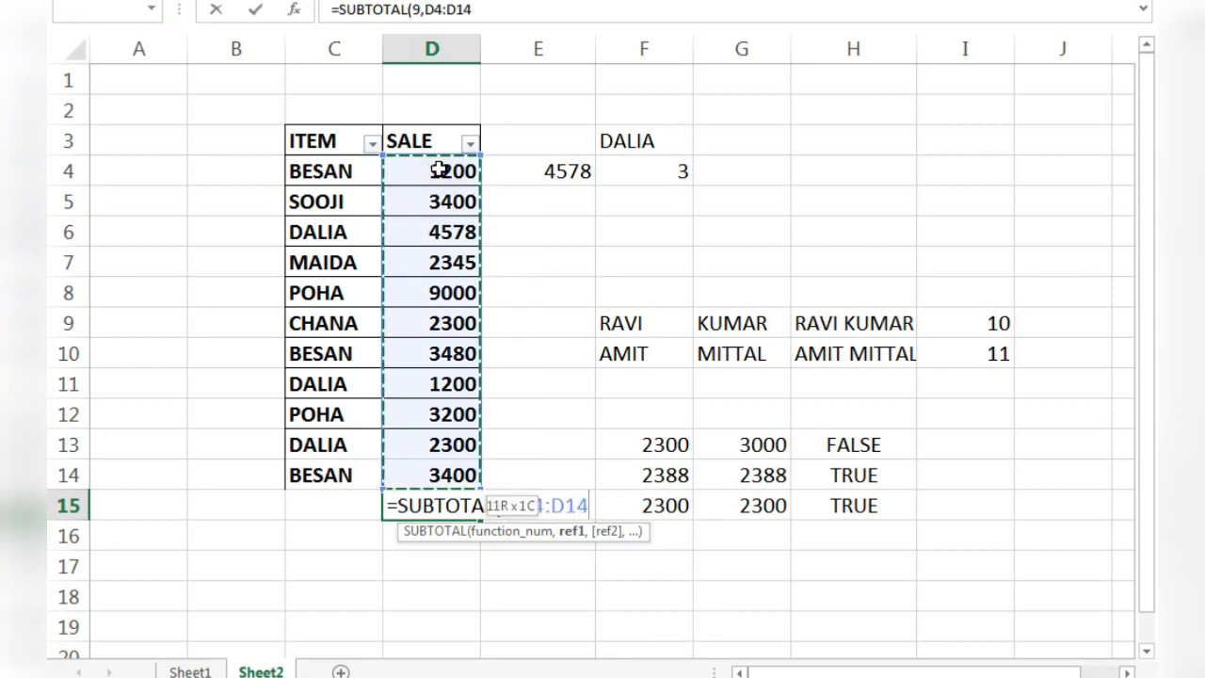
type(")")
key("Return")
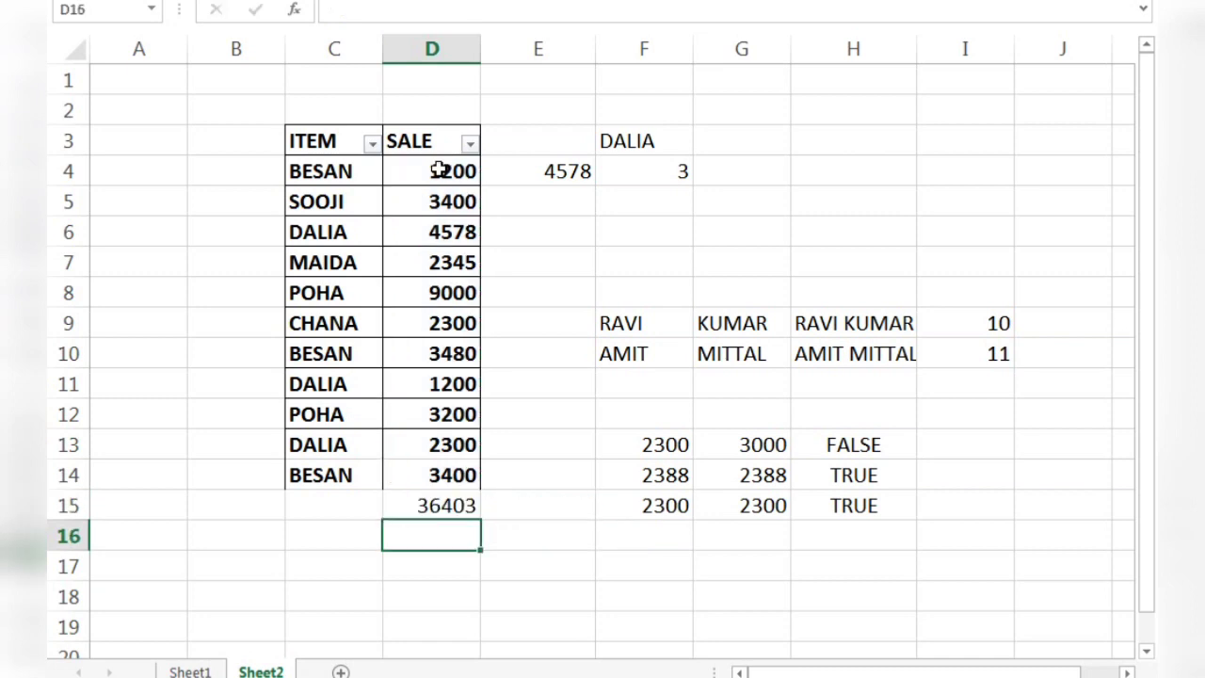
Filter the ITEM column to show only BESAN, with the SUBTOTAL cell D15 selected to check its result
left_click(436, 509)
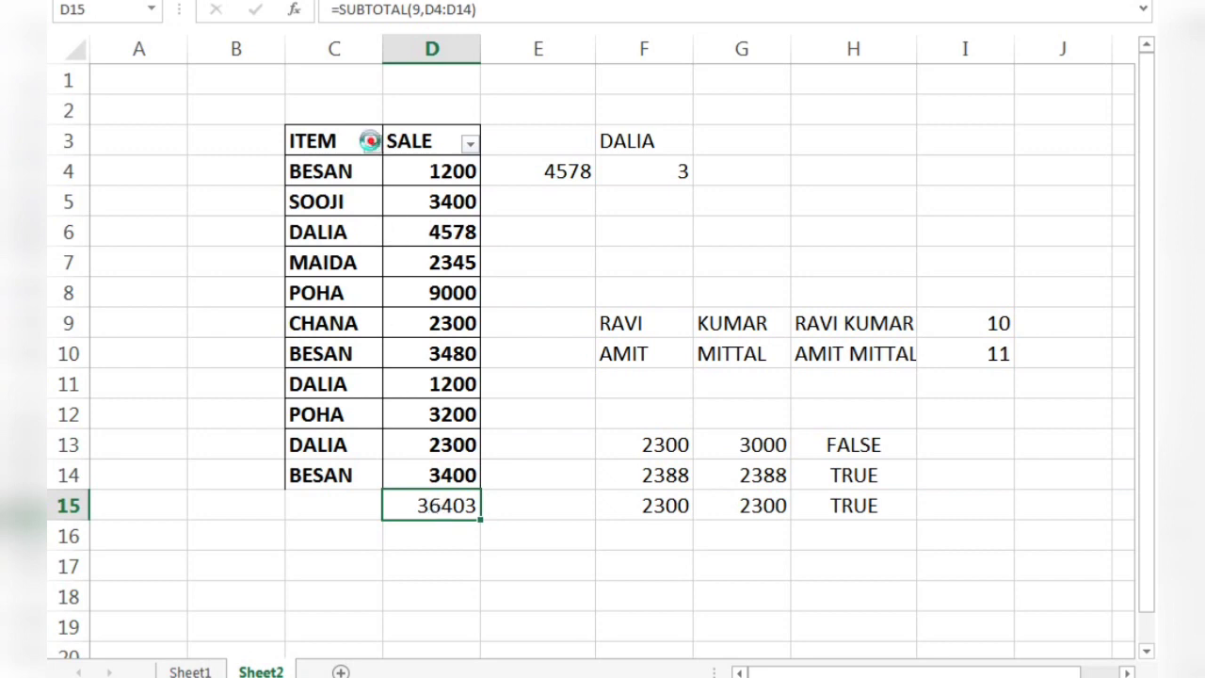
left_click(372, 143)
left_click(183, 354)
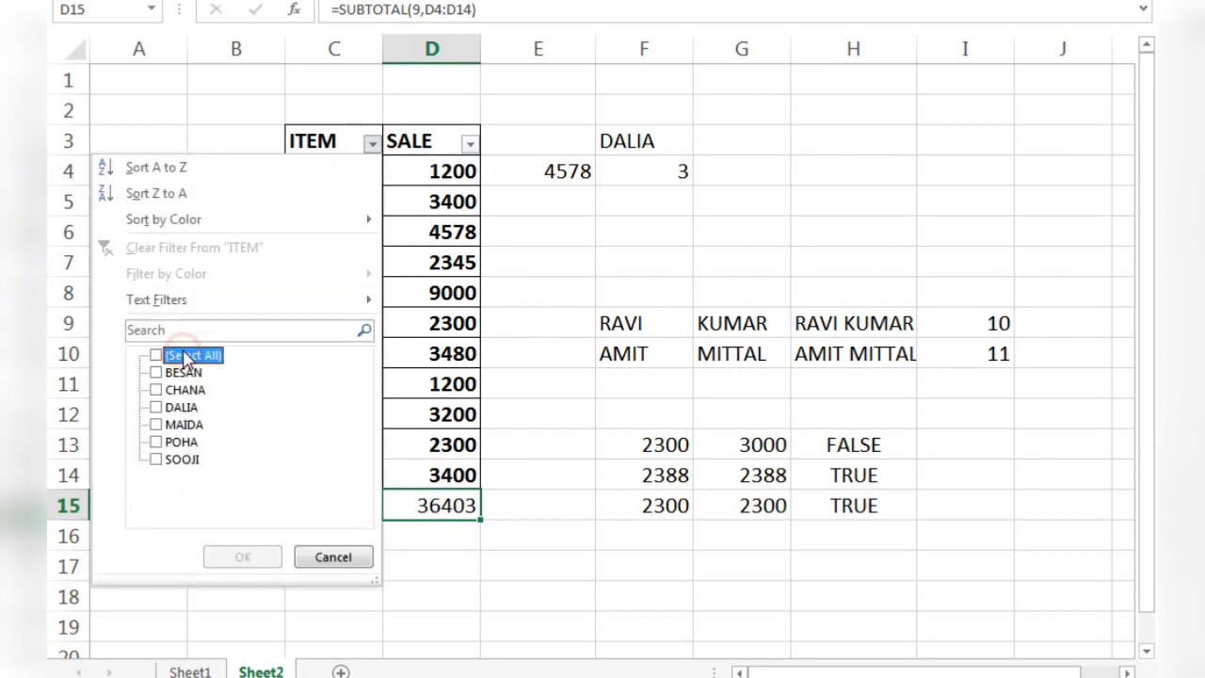
left_click(186, 372)
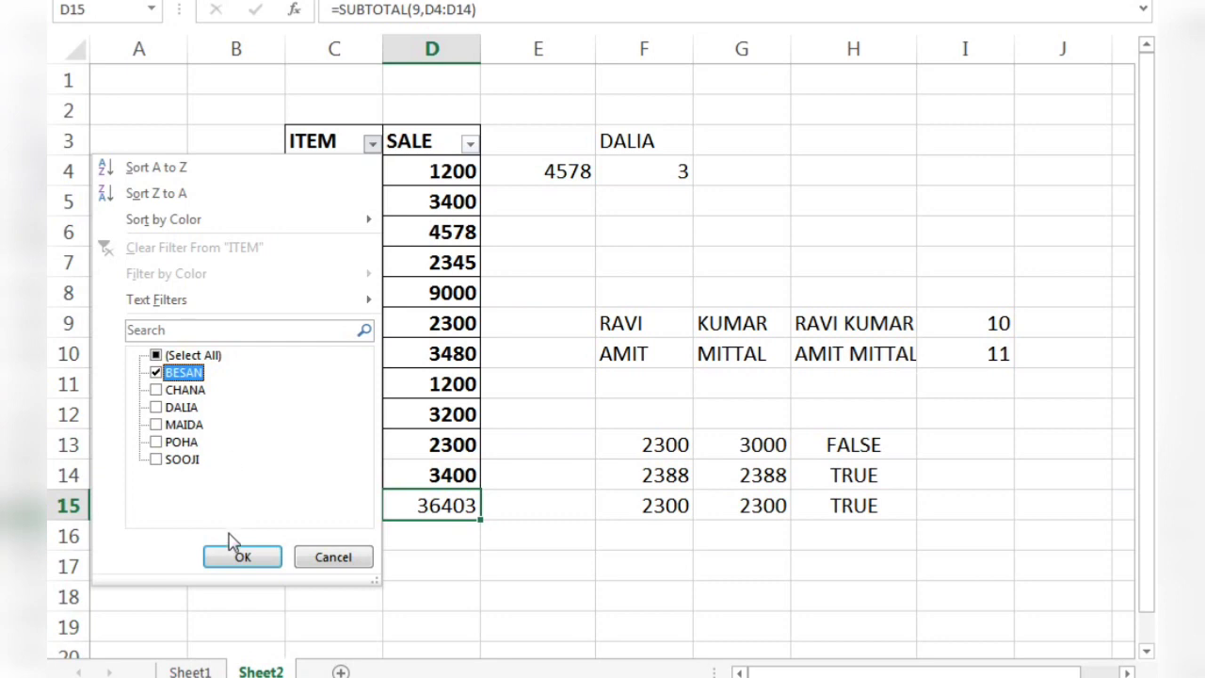
left_click(238, 558)
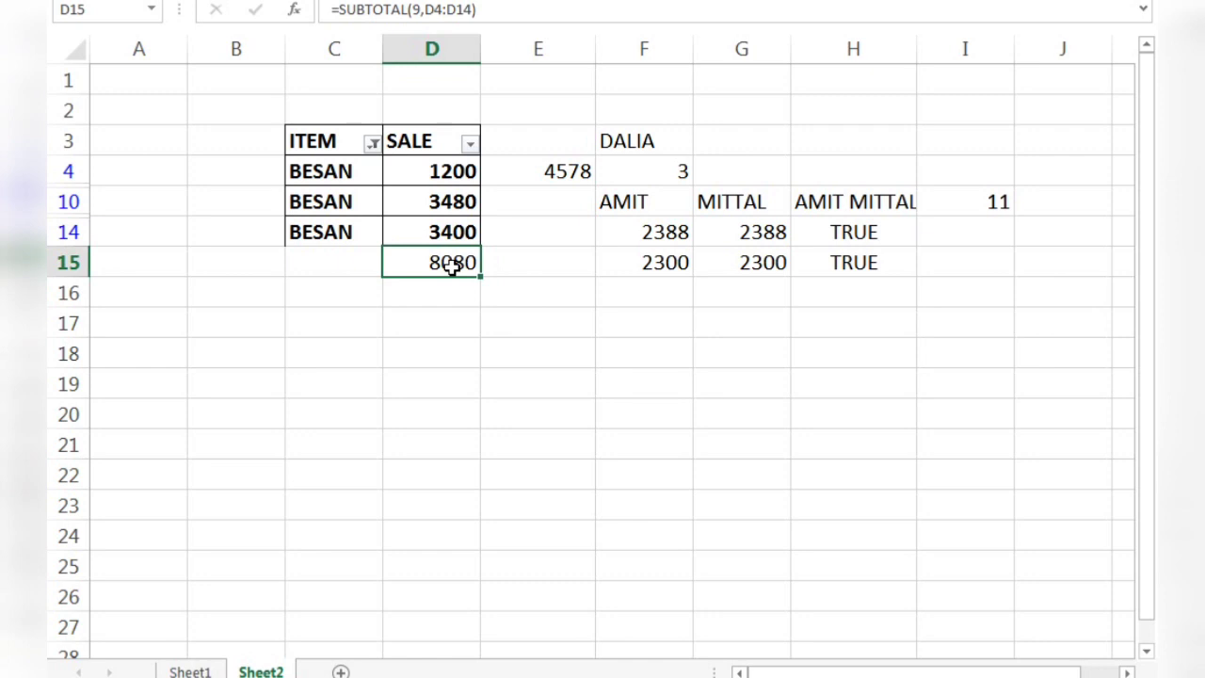
left_click(453, 390)
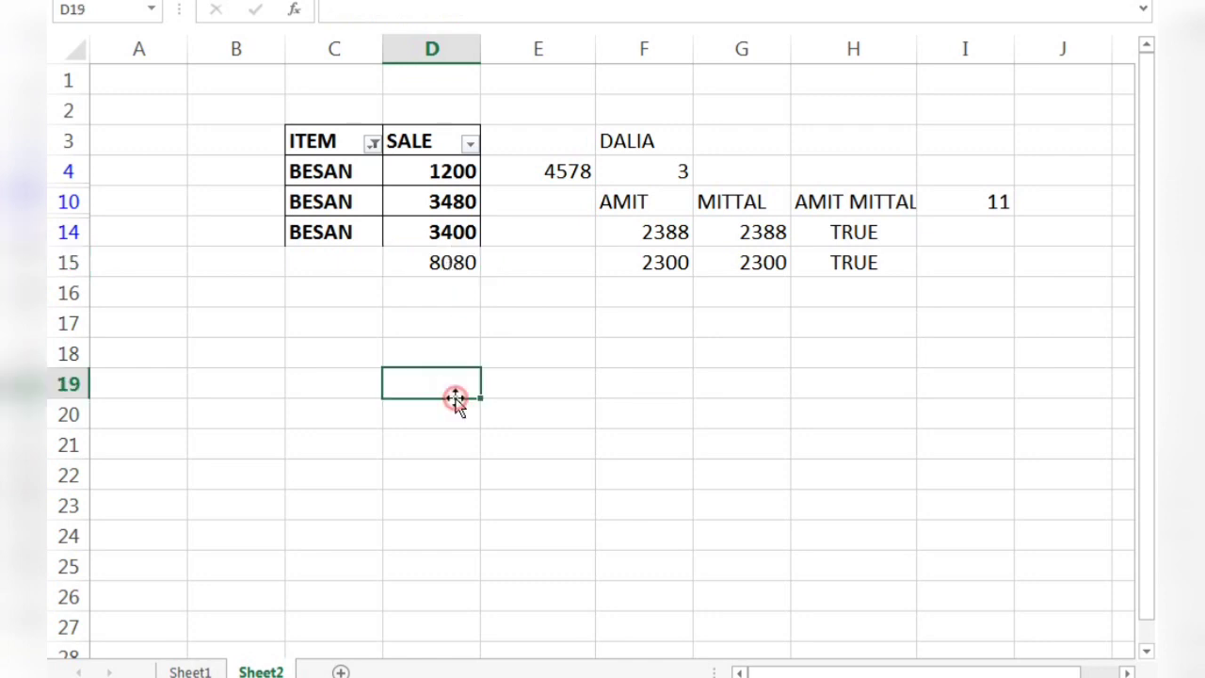
Return to the list of ten functions on Sheet1
left_click(190, 672)
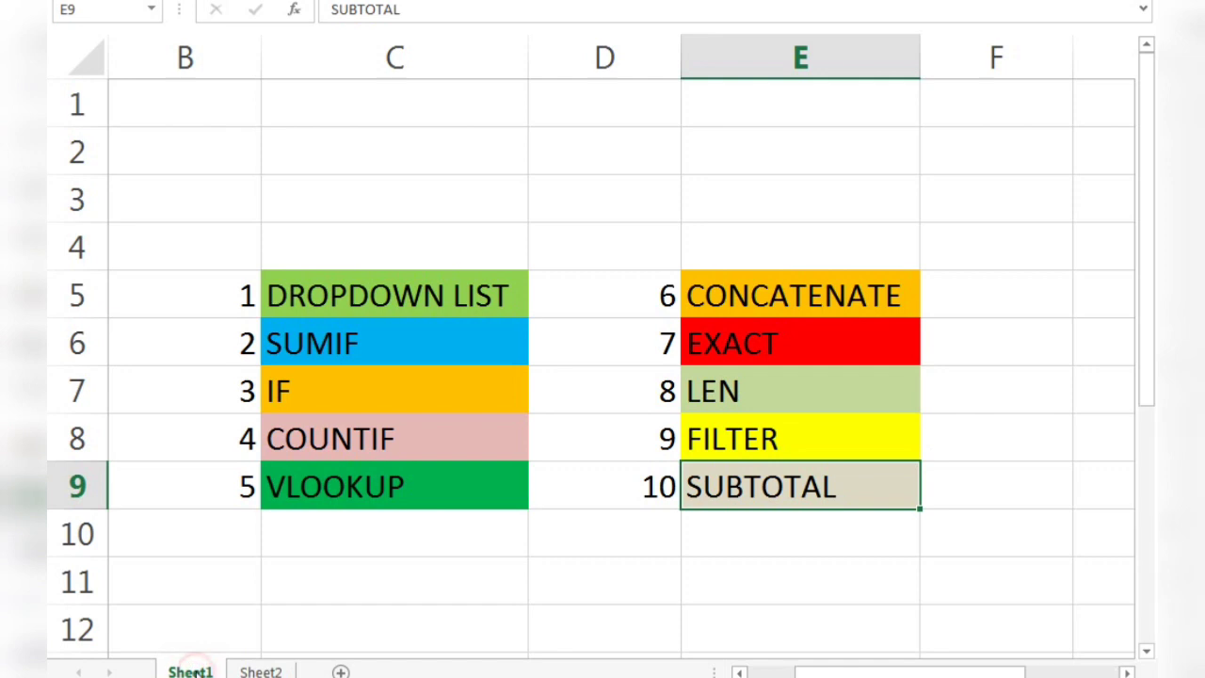
left_click(314, 630)
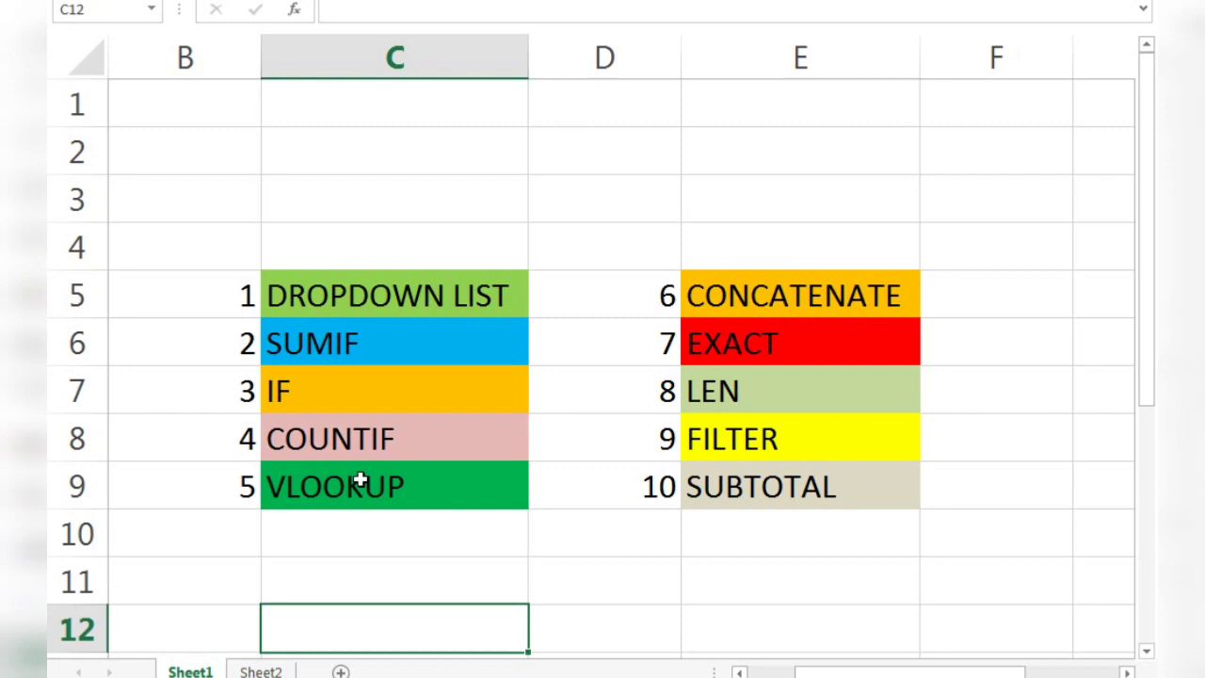
left_click(564, 601)
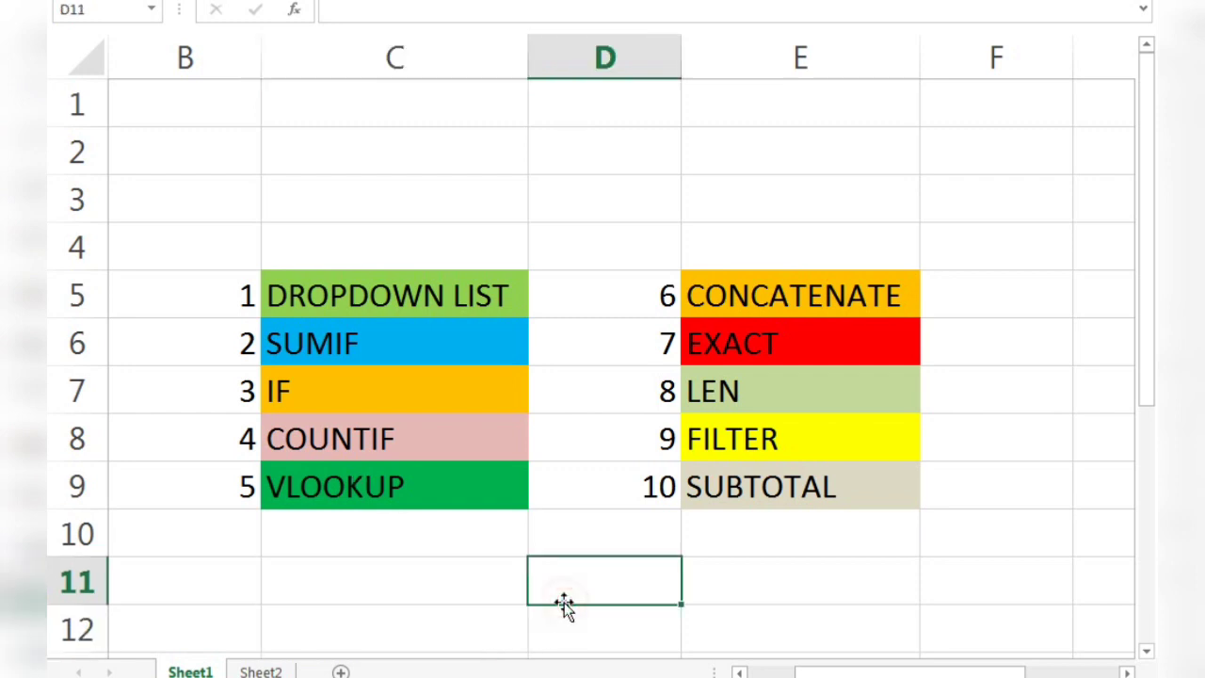
left_click(568, 538)
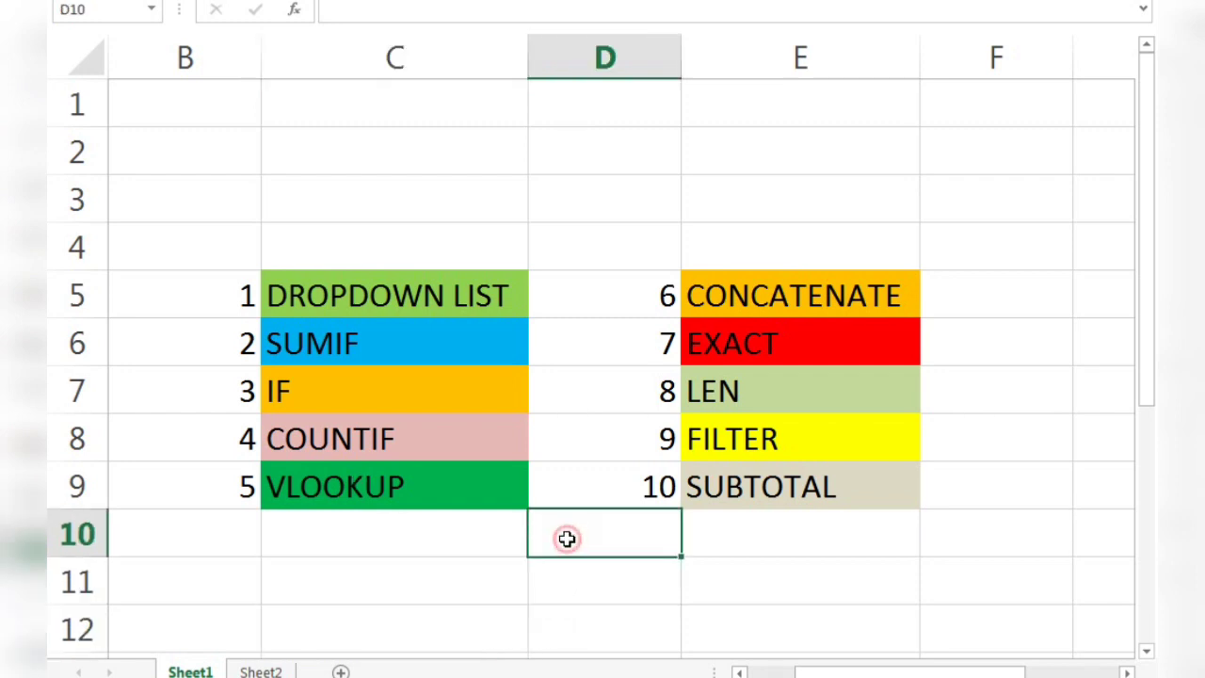
left_click(483, 554)
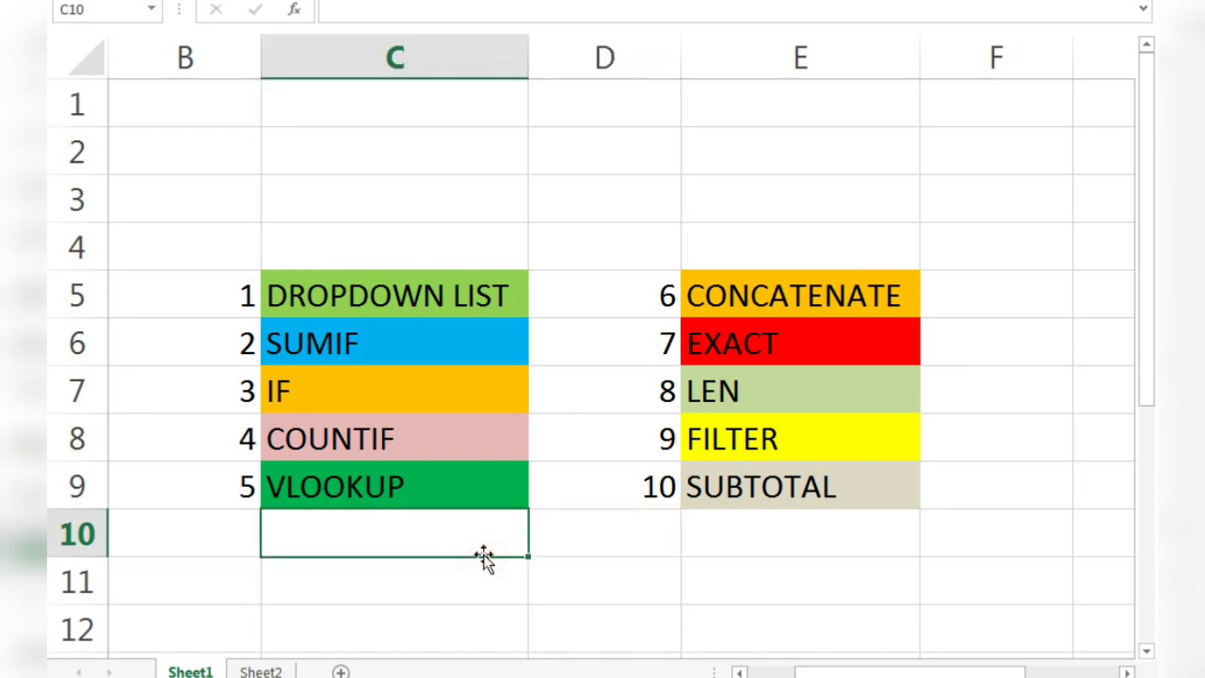